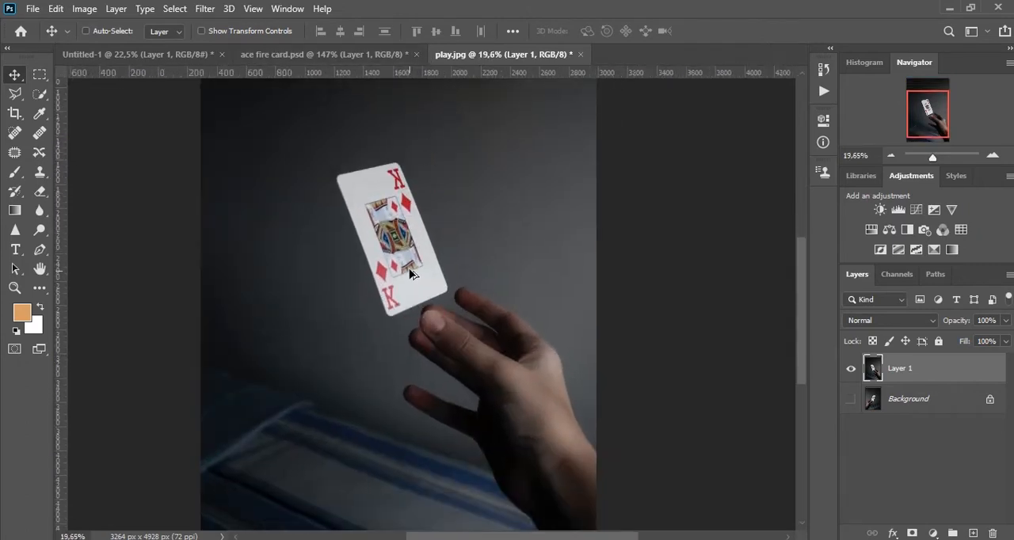
Place Money fire.jpg as an embedded image above Layer 1 in the play.jpg document.
scroll(410, 273, "up", 5)
left_click_drag(403, 206, 366, 256)
scroll(328, 226, "down", 4)
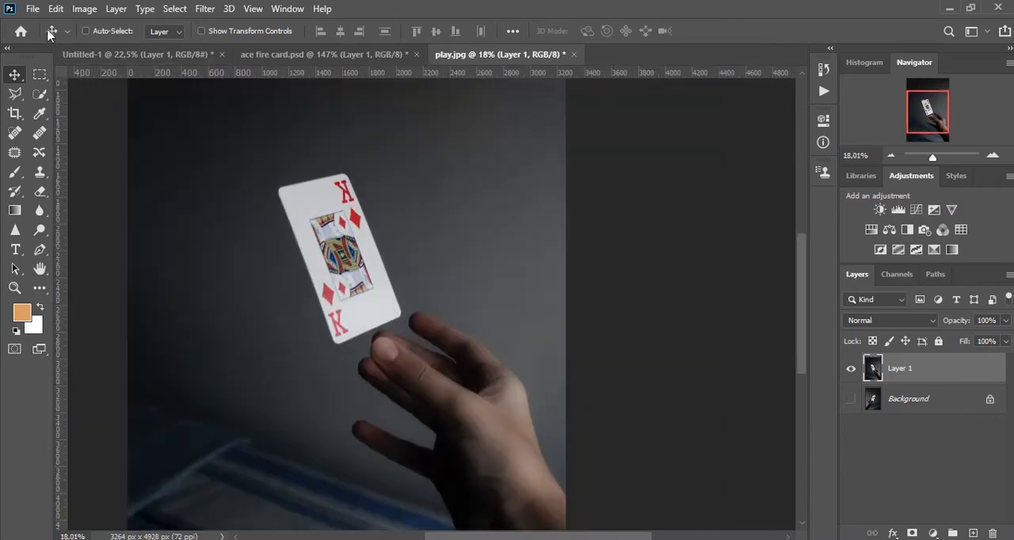
left_click(32, 8)
left_click(149, 305)
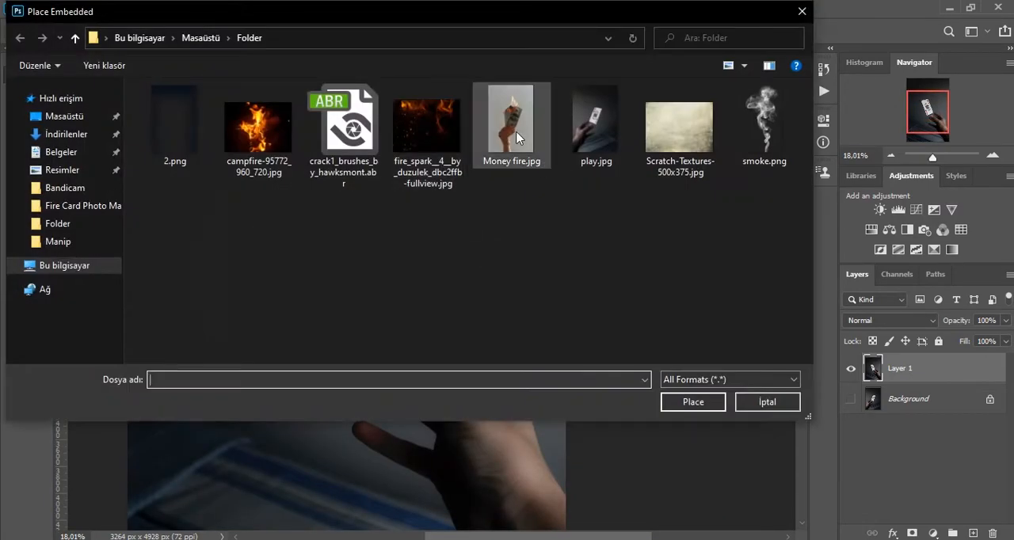
left_click(499, 130)
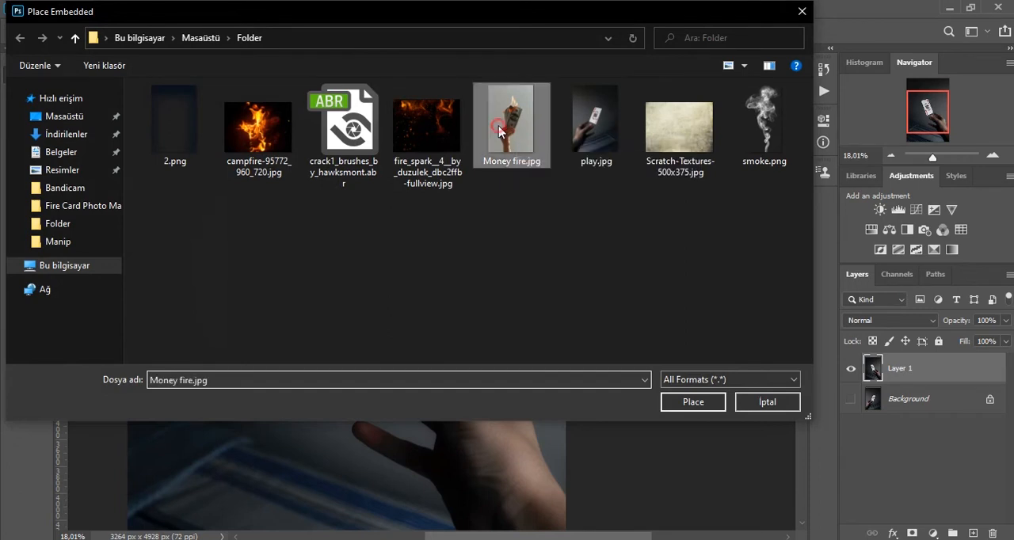
left_click(426, 127)
double_click(508, 118)
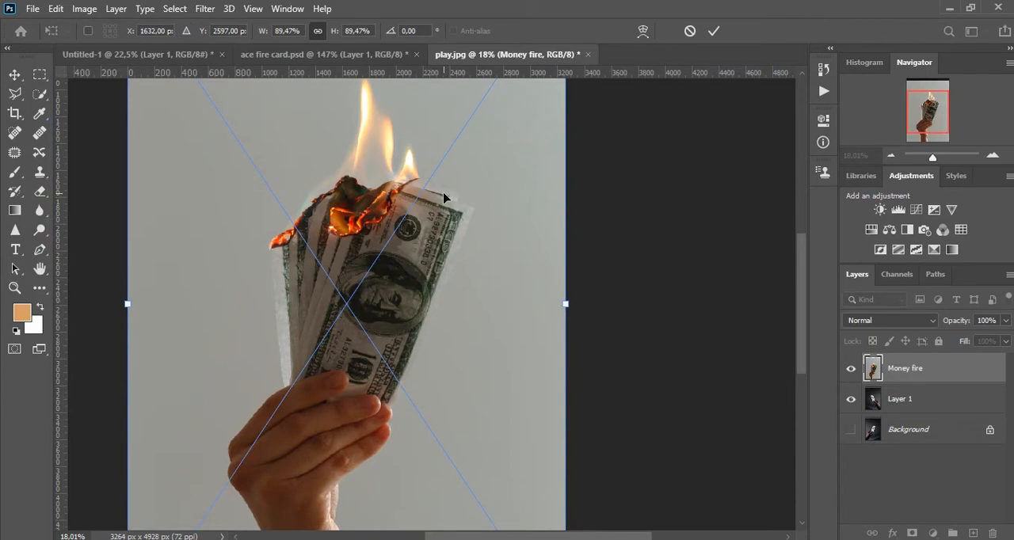
key("Return")
Shift the burning money image lower over the playing card photo and rasterize its layer.
left_click_drag(378, 251, 441, 274)
right_click(949, 371)
left_click(781, 282)
left_click_drag(495, 311, 493, 304)
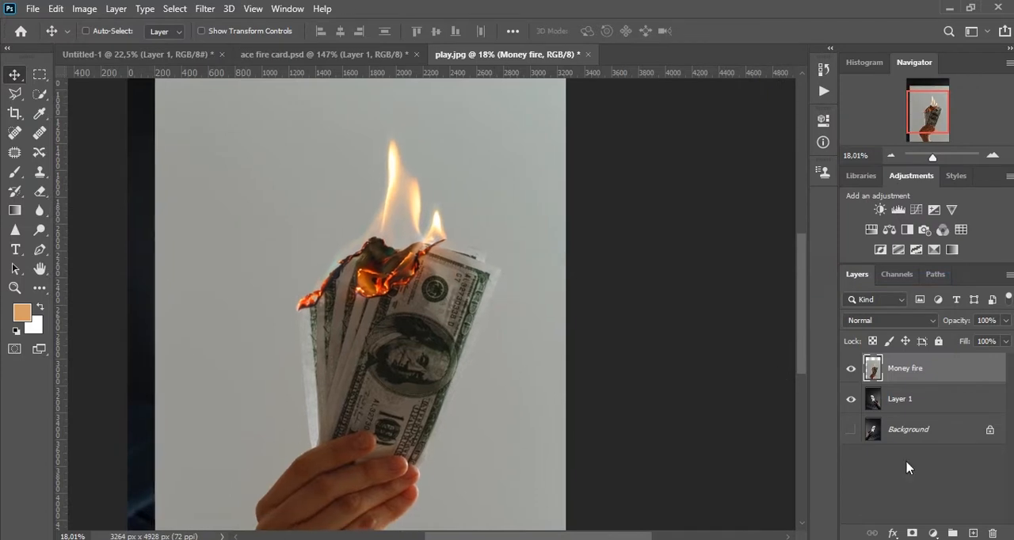
Add a layer mask to Money fire and paint black with a 1020 px soft brush over its backdrop and the hand holding the money.
left_click(911, 533)
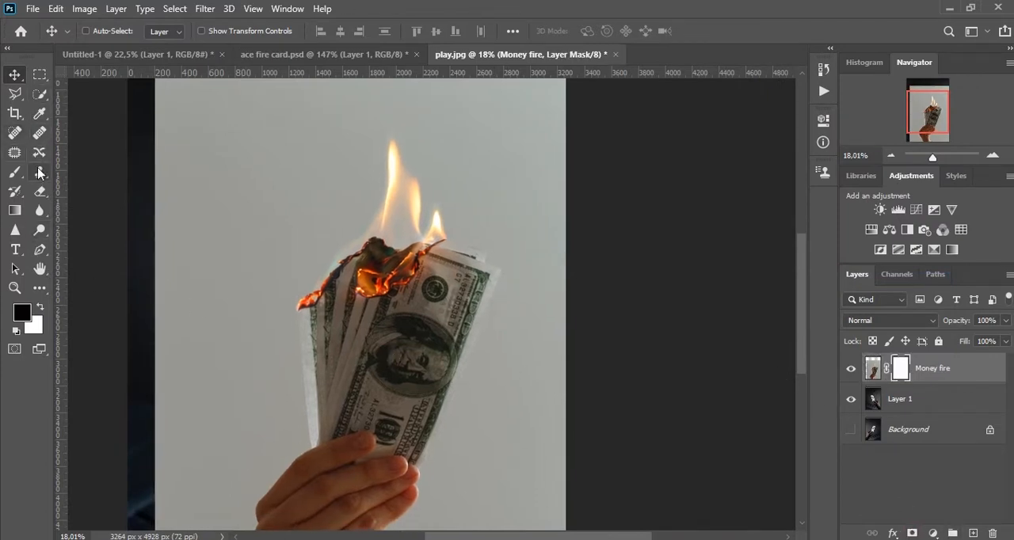
key("b")
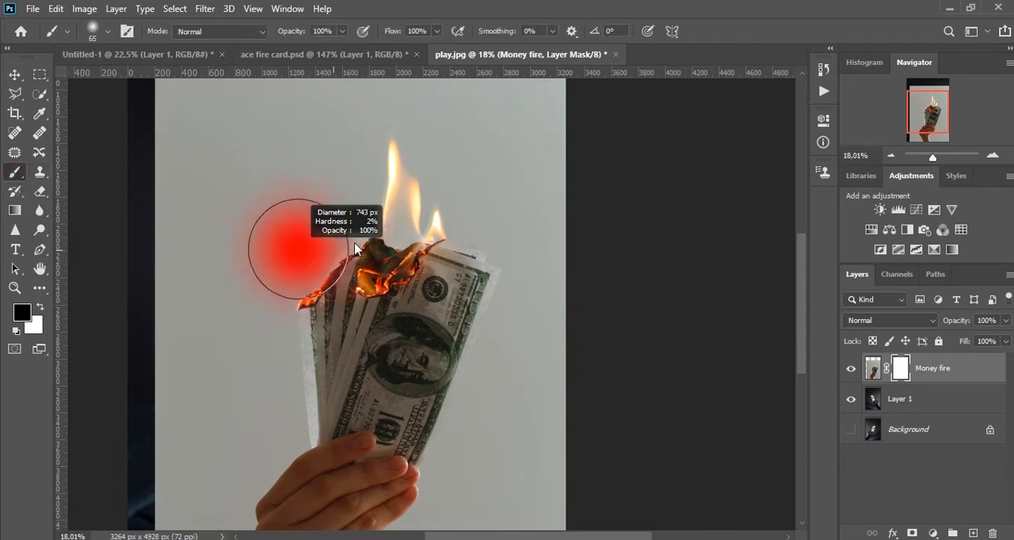
mouse_move(243, 193)
left_mouse_down()
mouse_move(209, 228)
mouse_move(204, 252)
mouse_move(217, 271)
mouse_move(275, 166)
mouse_move(221, 245)
mouse_move(175, 236)
mouse_move(173, 362)
mouse_move(228, 297)
mouse_move(219, 408)
mouse_move(402, 464)
mouse_move(420, 452)
mouse_move(324, 460)
left_mouse_up()
key("space")
left_click_drag(321, 459, 382, 261)
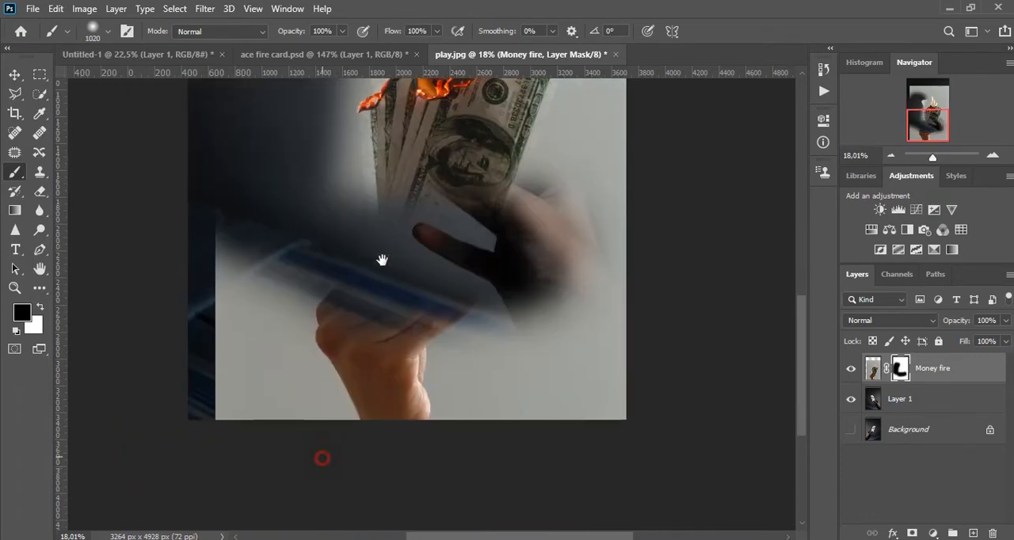
mouse_move(238, 252)
left_mouse_down()
mouse_move(194, 354)
mouse_move(404, 372)
mouse_move(382, 379)
mouse_move(620, 199)
mouse_move(591, 332)
left_mouse_up()
Mask out the remaining grey backdrop along the outer sides and above the flames with the large soft black brush.
key("space")
left_click_drag(570, 214, 496, 407)
mouse_move(510, 358)
left_mouse_down()
mouse_move(561, 157)
mouse_move(554, 150)
left_mouse_up()
key("space")
mouse_move(541, 242)
left_mouse_down()
mouse_move(529, 444)
mouse_move(536, 392)
left_mouse_up()
mouse_move(420, 198)
left_mouse_down()
mouse_move(583, 221)
mouse_move(313, 230)
mouse_move(251, 207)
mouse_move(162, 256)
left_mouse_up()
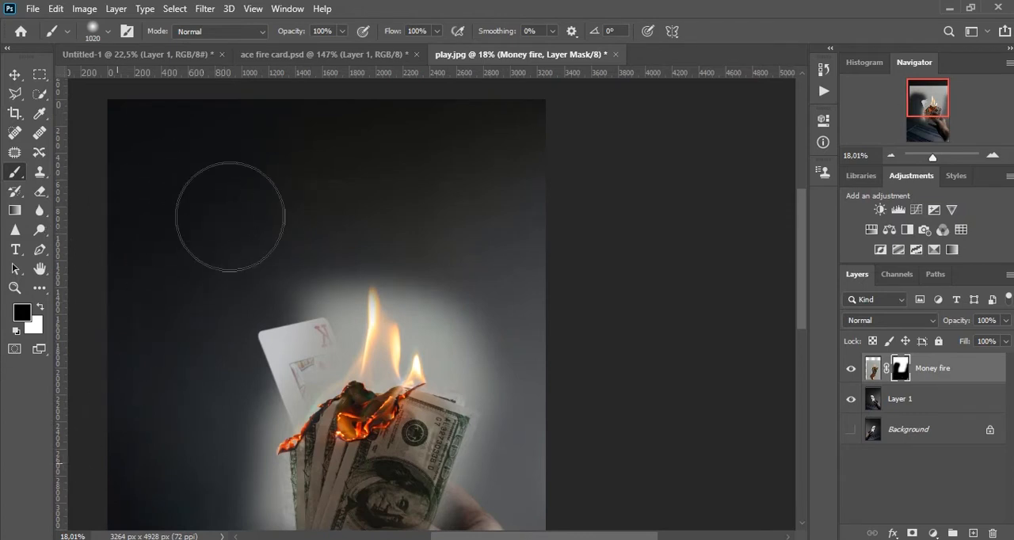
key("space")
left_click_drag(232, 352, 265, 175)
mouse_move(159, 345)
left_mouse_down()
mouse_move(376, 444)
mouse_move(338, 387)
mouse_move(512, 319)
mouse_move(457, 331)
left_mouse_up()
Mask out the banknotes beneath the burning edge with a smaller soft brush, reduced from about 465 to 344 px.
left_click_drag(490, 226, 467, 280)
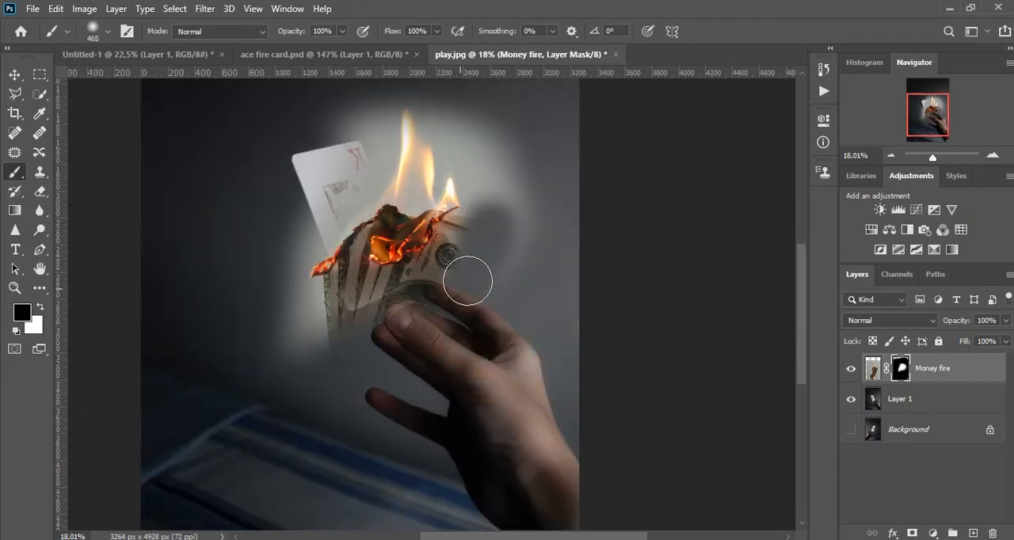
scroll(449, 281, "up", 4)
left_click_drag(236, 290, 254, 323)
mouse_move(311, 298)
left_mouse_down()
mouse_move(435, 300)
mouse_move(509, 221)
mouse_move(415, 295)
mouse_move(491, 190)
mouse_move(420, 276)
mouse_move(511, 298)
left_mouse_up()
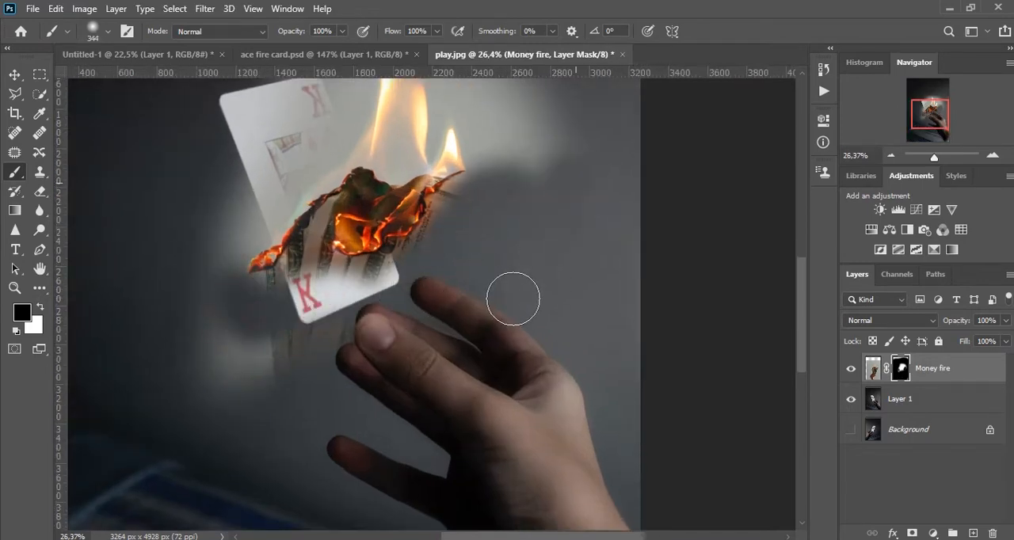
mouse_move(203, 365)
left_mouse_down()
mouse_move(233, 351)
mouse_move(208, 435)
mouse_move(198, 242)
mouse_move(228, 140)
mouse_move(219, 279)
left_mouse_up()
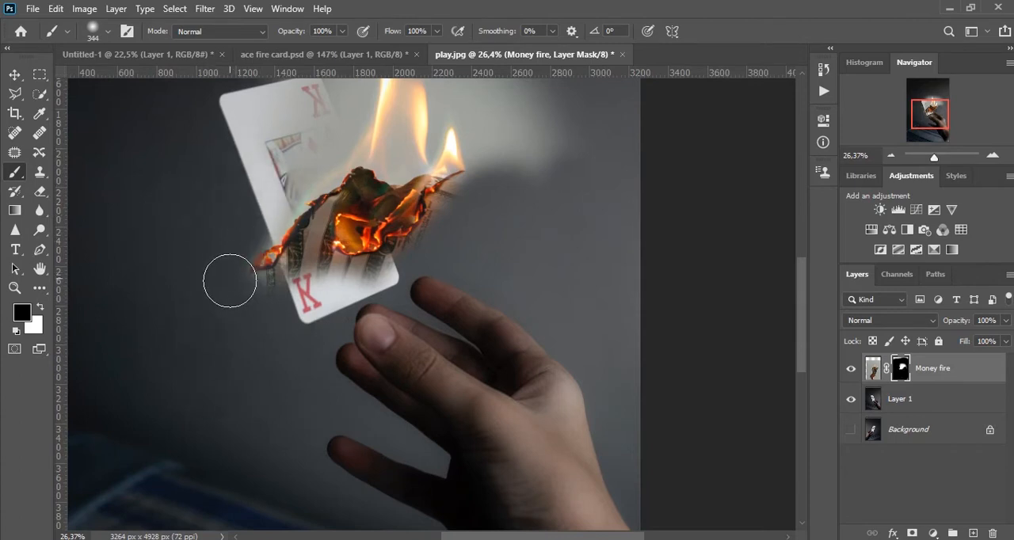
left_click_drag(310, 286, 256, 396)
mouse_move(217, 287)
left_mouse_down()
mouse_move(254, 227)
mouse_move(261, 236)
mouse_move(278, 221)
mouse_move(281, 175)
mouse_move(227, 175)
mouse_move(277, 130)
mouse_move(458, 208)
mouse_move(438, 182)
mouse_move(268, 148)
mouse_move(265, 196)
mouse_move(348, 215)
left_mouse_up()
Mask out the flames, pale halo and burnt parts over the card with a roughly 320 px brush, keeping only the glowing embers.
scroll(381, 249, "down", 3)
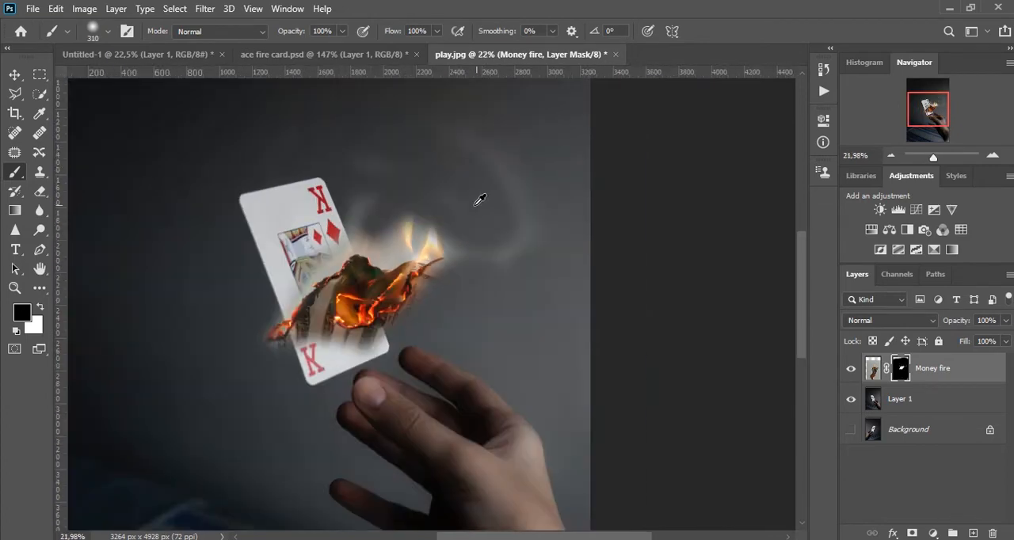
left_click_drag(344, 161, 385, 161, "alt")
mouse_move(219, 168)
left_mouse_down()
mouse_move(502, 157)
mouse_move(515, 289)
mouse_move(534, 226)
left_mouse_up()
scroll(462, 191, "up", 2)
mouse_move(408, 231)
left_mouse_down("alt")
mouse_move(434, 199)
mouse_move(432, 210)
left_mouse_up("alt")
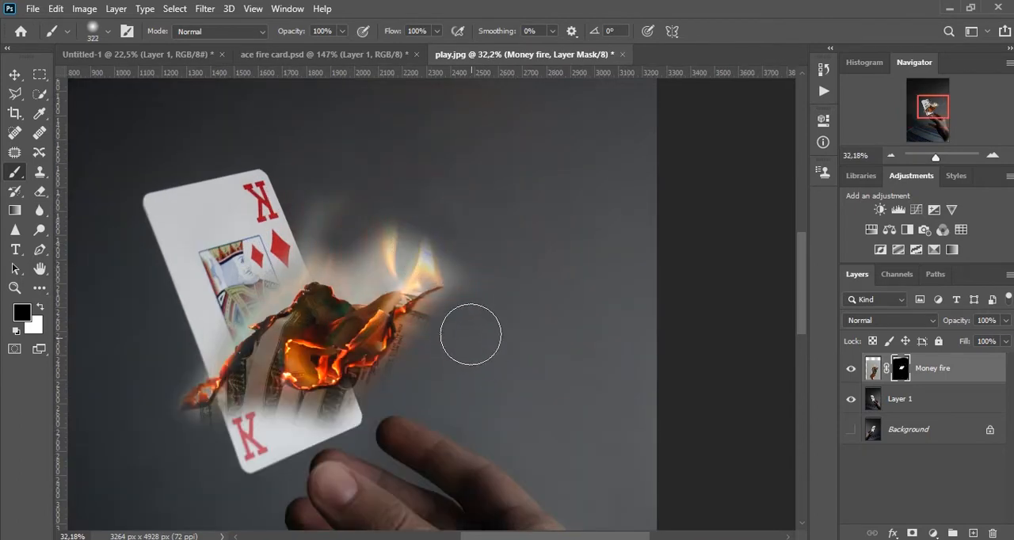
mouse_move(386, 408)
left_mouse_down()
mouse_move(248, 417)
mouse_move(236, 406)
mouse_move(269, 326)
mouse_move(326, 256)
mouse_move(434, 222)
mouse_move(337, 269)
mouse_move(432, 245)
mouse_move(473, 258)
left_mouse_up()
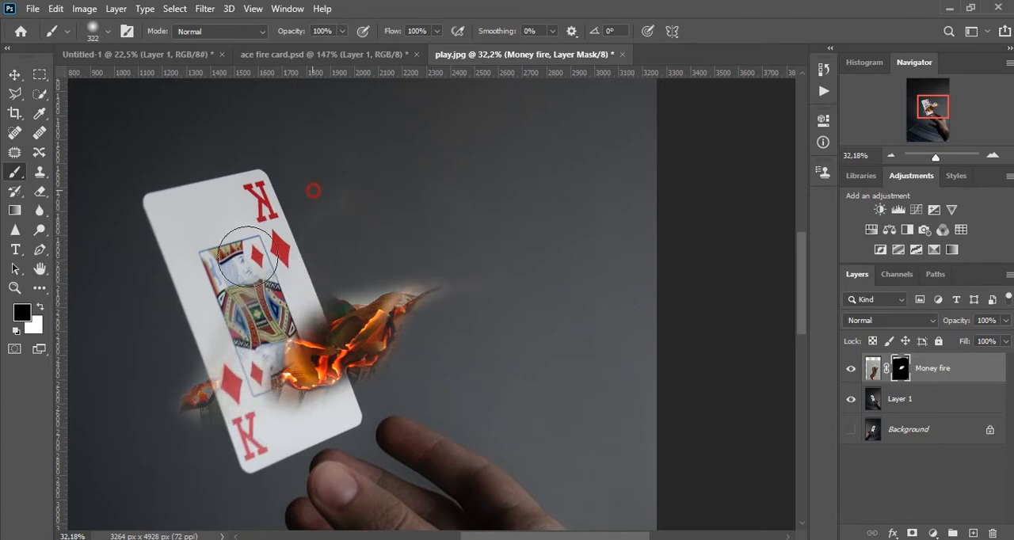
left_click_drag(248, 244, 186, 468)
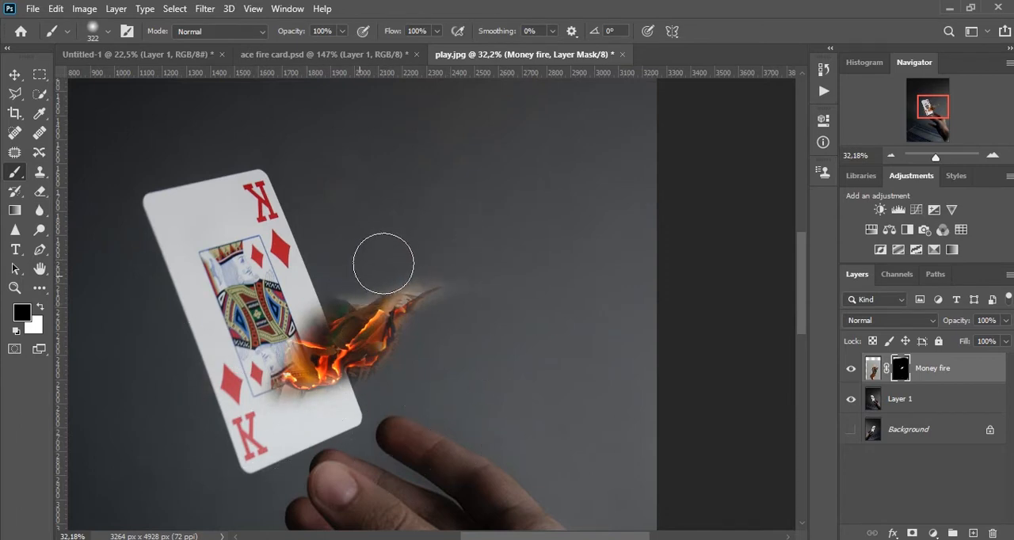
Move the masked ember patch off the card into the dark empty background above the hand.
mouse_move(394, 302)
left_mouse_down()
mouse_move(578, 119)
mouse_move(539, 232)
left_mouse_up()
key("e")
mouse_move(301, 179)
left_mouse_down()
mouse_move(401, 132)
mouse_move(347, 319)
left_mouse_up()
key("ctrl+z")
key("b")
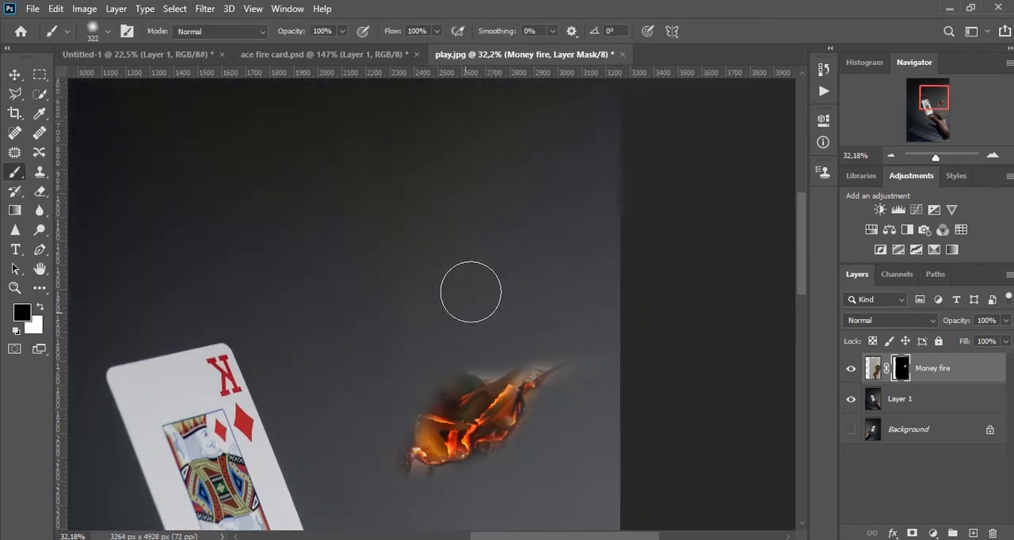
key("v")
left_click_drag(480, 403, 474, 247)
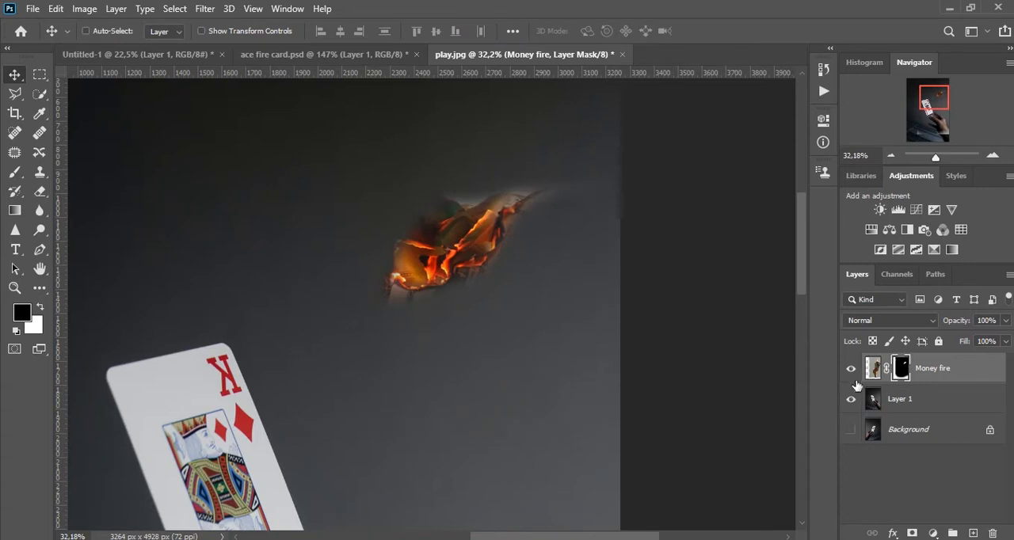
Hide the Money fire layer and make Layer 1 the active layer.
left_click(901, 399)
scroll(180, 368, "up", 4)
left_click_drag(247, 388, 288, 271)
Import the crack1_brushes_by_hawksmont.abr brush set from the desktop's Folder directory.
key("b")
right_click(480, 197)
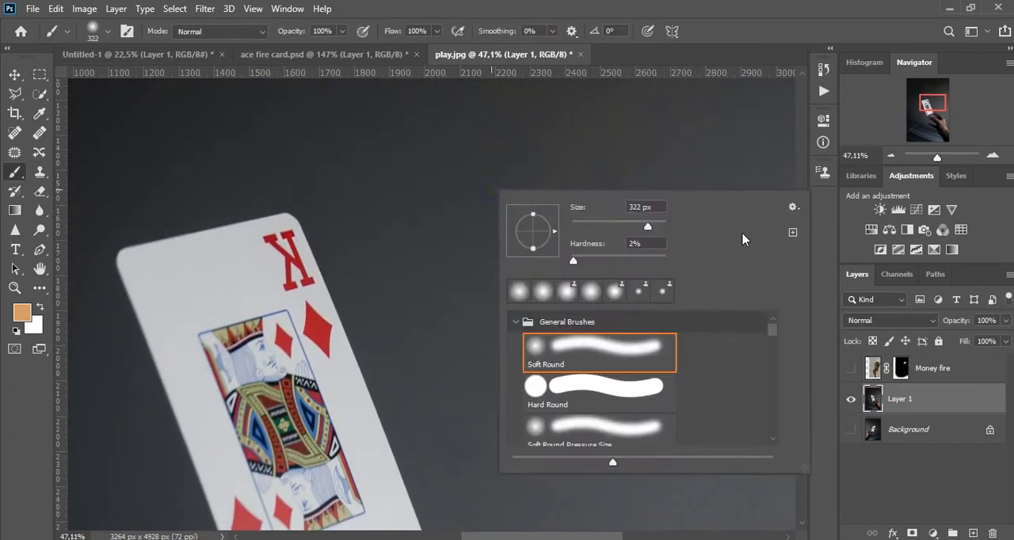
left_click(793, 207)
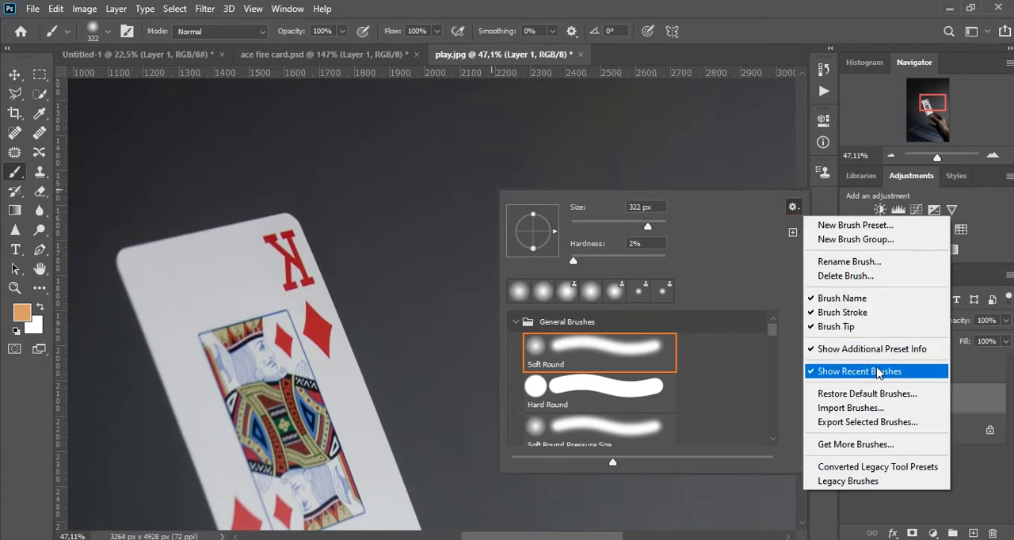
left_click(866, 409)
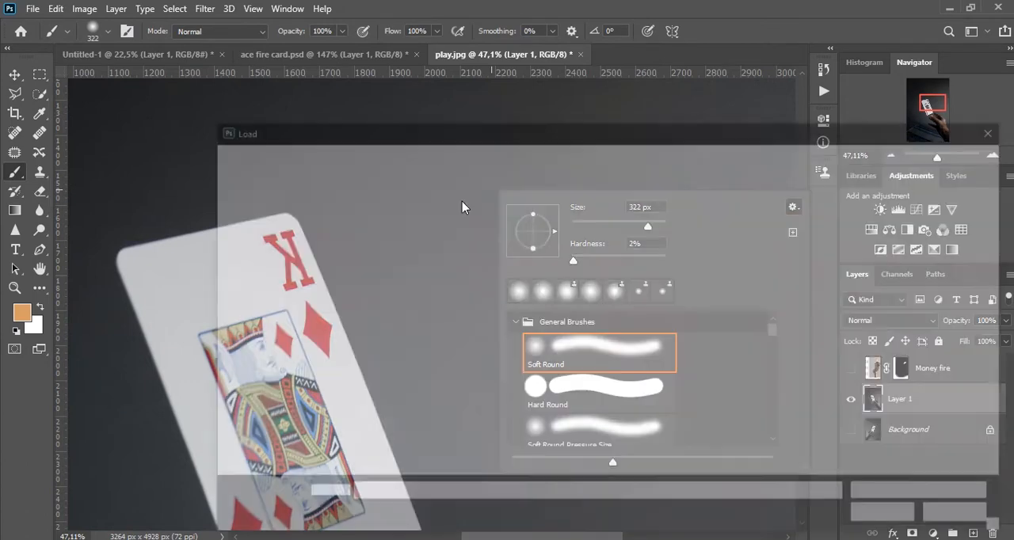
left_click(703, 252)
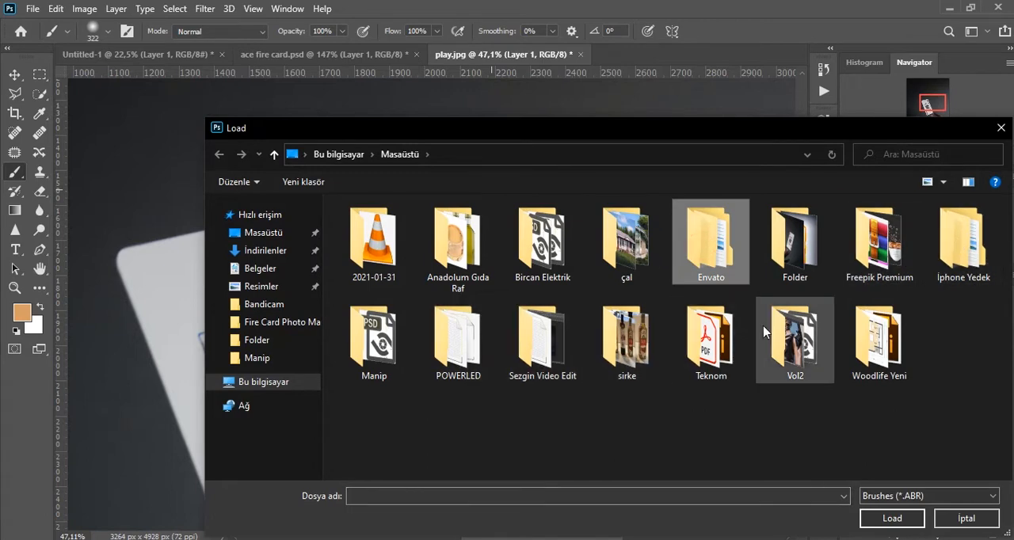
left_click(788, 235)
double_click(788, 235)
double_click(419, 272)
Pick the crack2 brush from the imported set, enlarge it to 892 px, and stamp one orange crack on a new layer.
scroll(775, 346, "down", 3)
left_click_drag(775, 347, 776, 446)
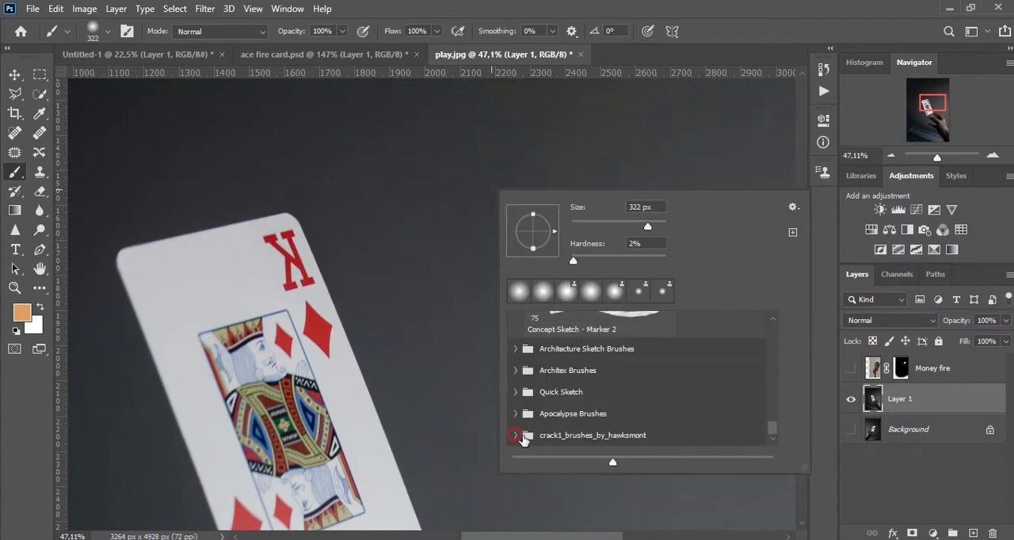
left_click(515, 436)
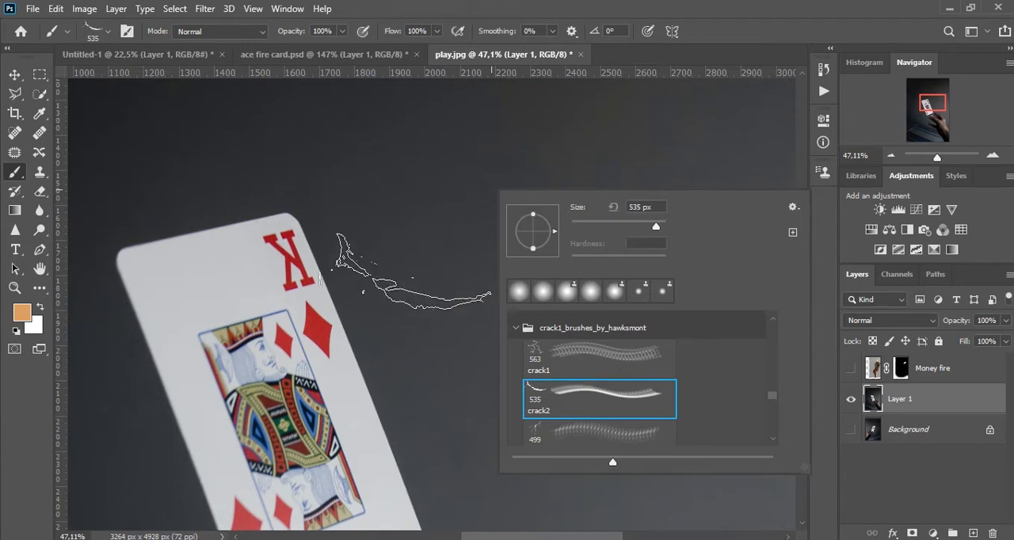
left_click_drag(373, 269, 412, 271)
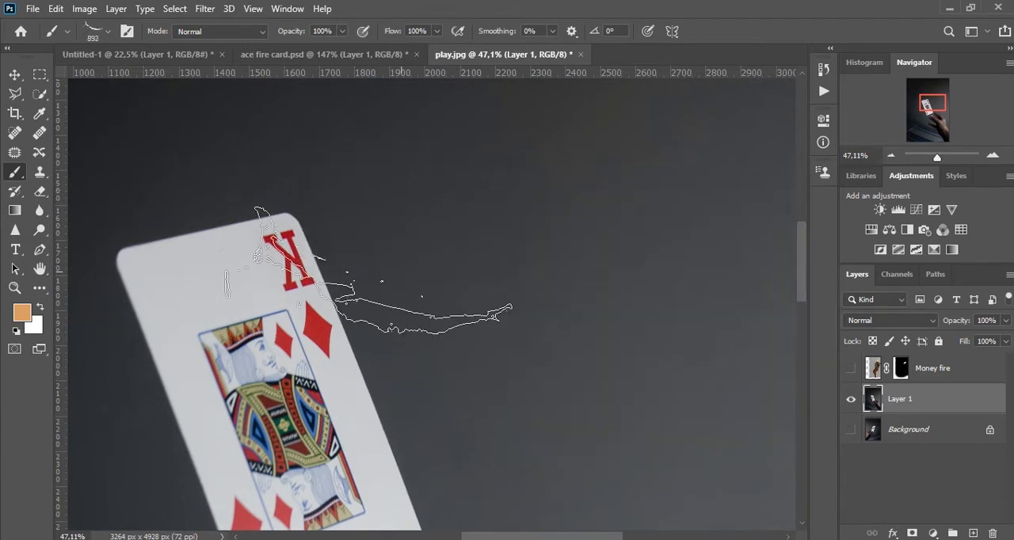
left_click(972, 533)
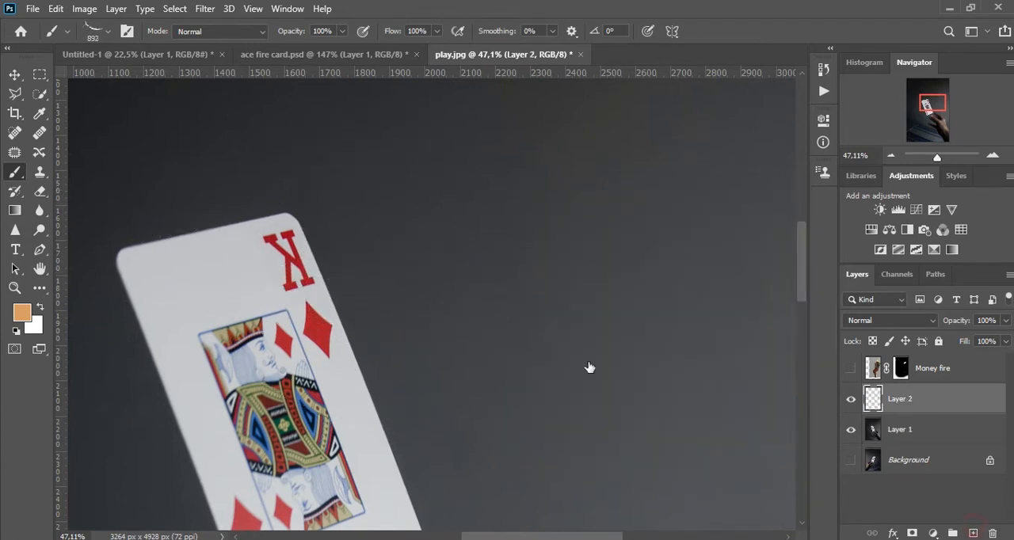
left_click(282, 255)
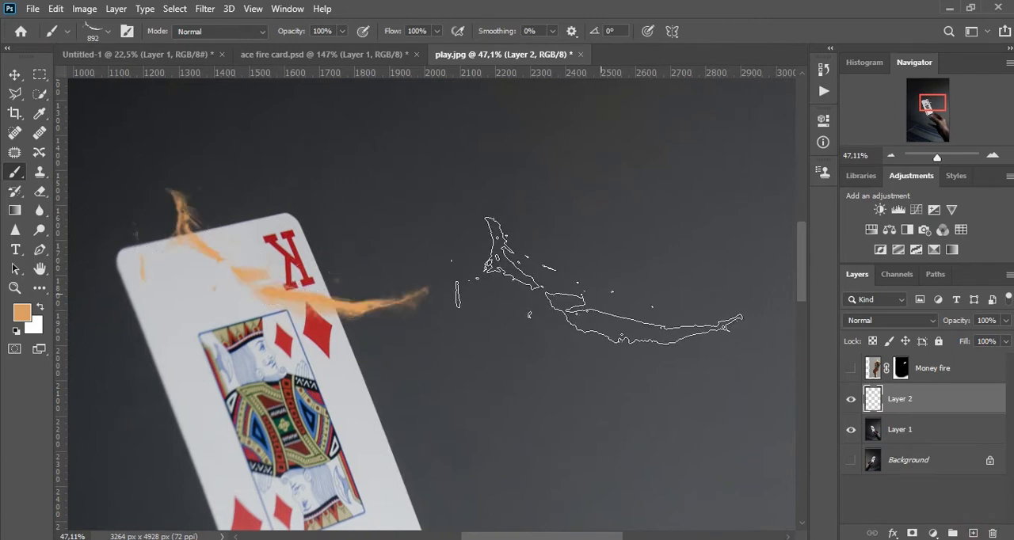
Rotate and move the orange crack so it runs down the card's right edge from the upper K corner.
key("v")
key("ctrl+t")
mouse_move(527, 240)
left_mouse_down()
mouse_move(125, 172)
mouse_move(130, 215)
left_mouse_up()
left_click_drag(314, 273, 333, 304)
left_click_drag(550, 265, 552, 344)
left_click_drag(519, 308, 519, 322)
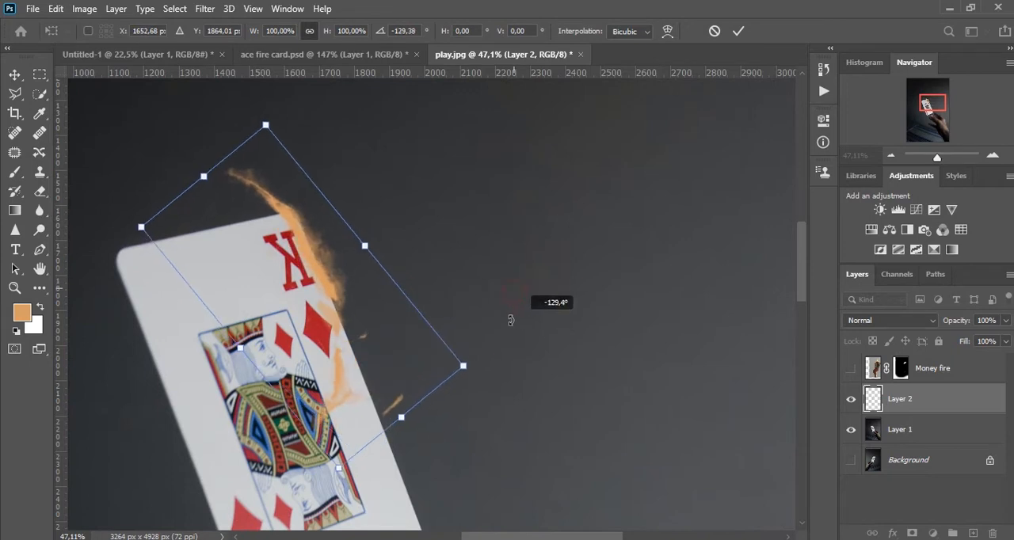
left_click_drag(388, 342, 391, 374)
left_click_drag(480, 407, 434, 420)
key("Return")
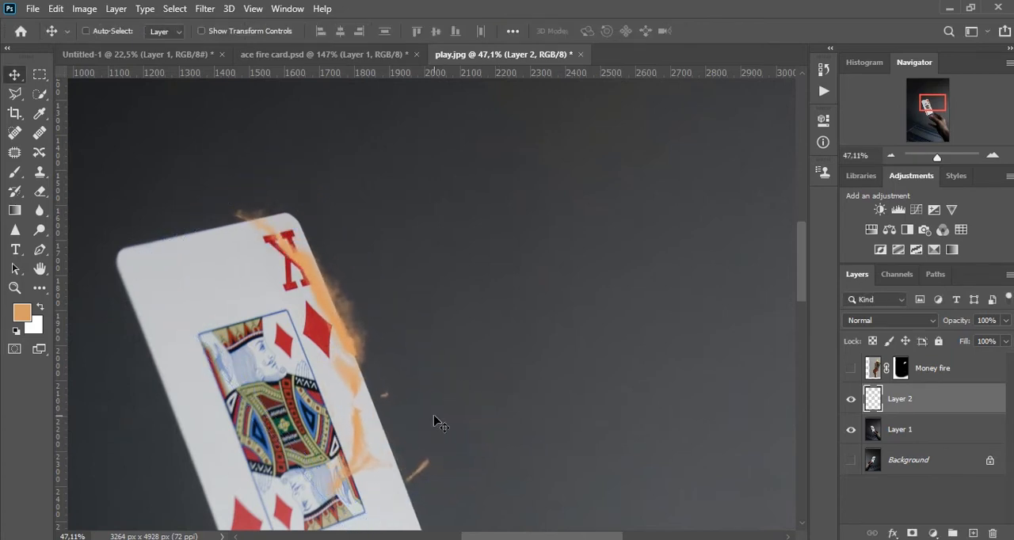
Choose the crack12 brush, enlarge it to about 750 px, and stamp a second orange crack on another new layer.
key("b")
right_click(516, 273)
scroll(657, 457, "down", 2)
scroll(634, 447, "down", 5)
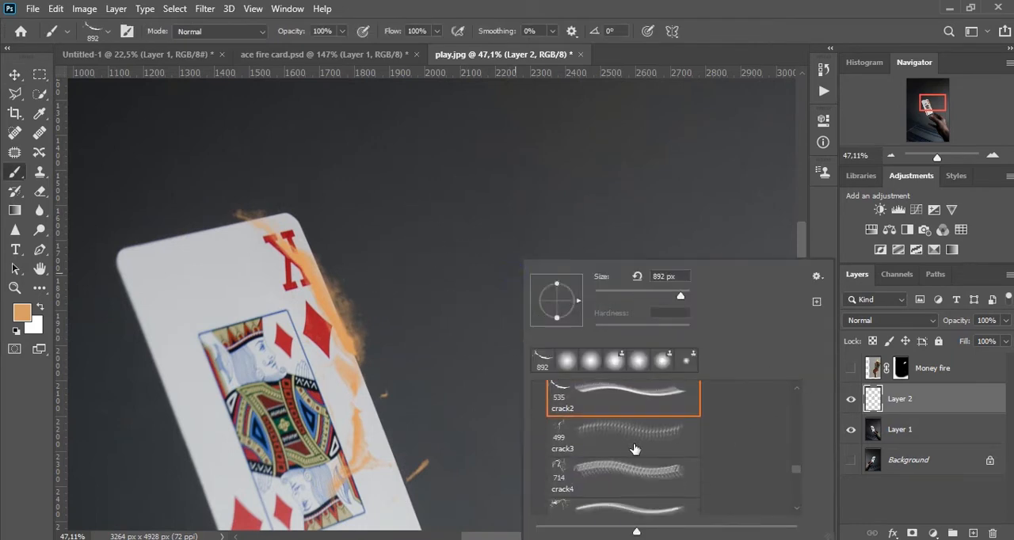
scroll(634, 442, "down", 5)
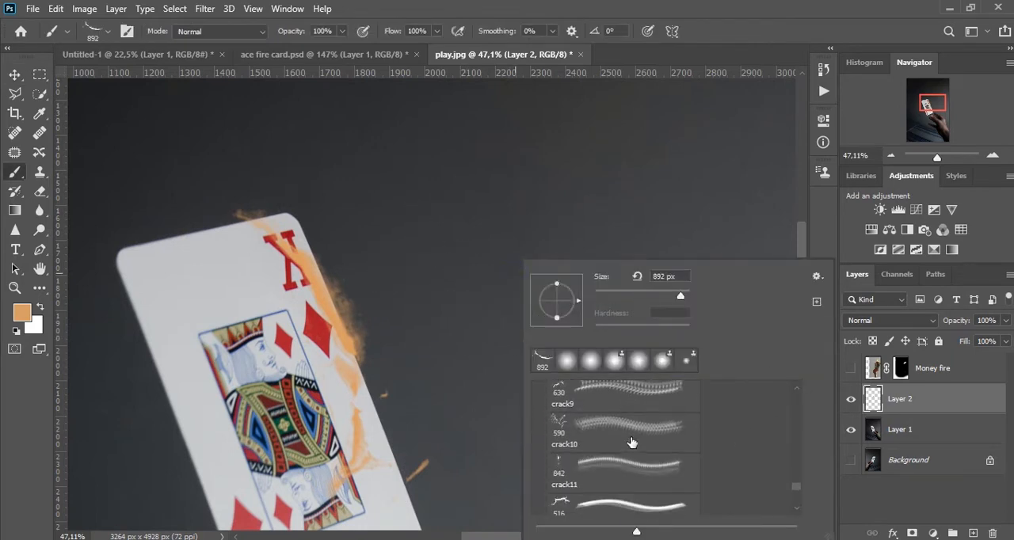
scroll(636, 437, "down", 1)
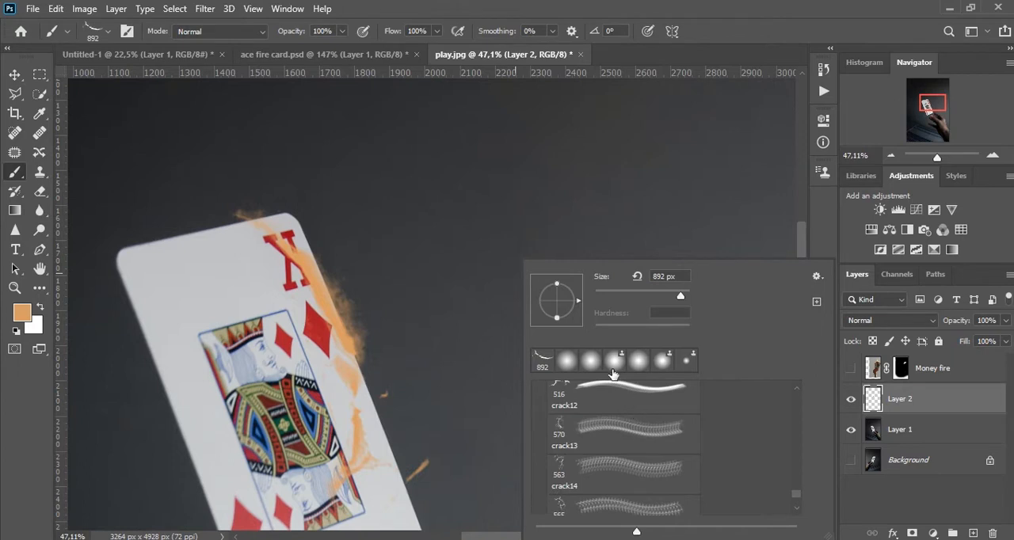
left_click(617, 385)
left_click(973, 534)
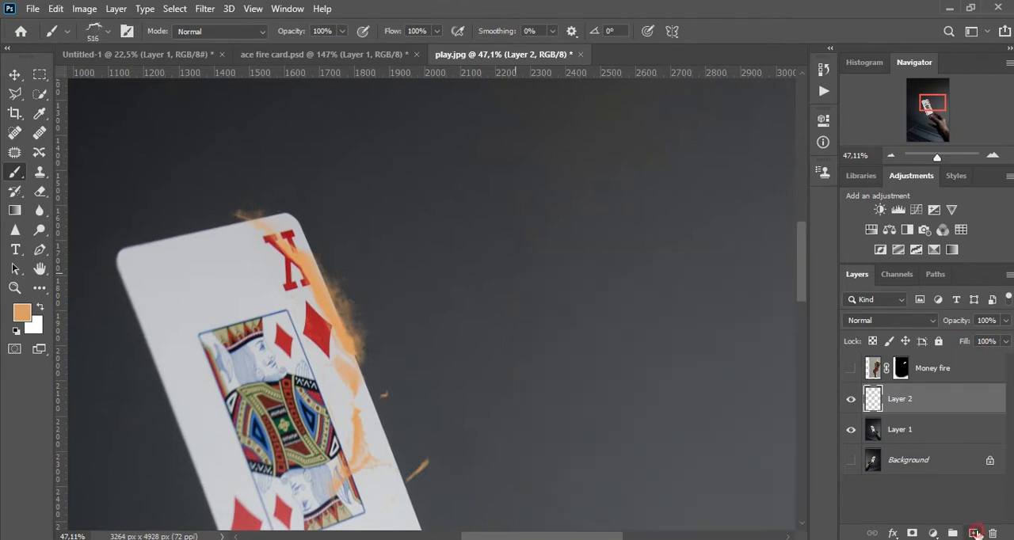
left_click_drag(477, 266, 504, 282)
left_click(506, 278)
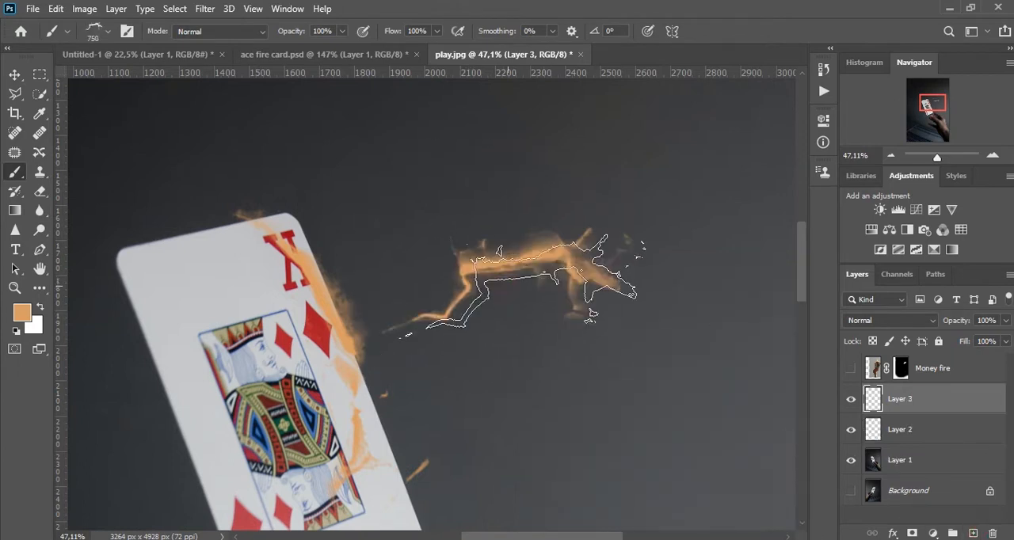
Move and free-transform the second orange crack so it follows the card's upper-left corner and left edge.
key("v")
left_click_drag(568, 275, 289, 347)
key("ctrl+t")
left_click_drag(415, 351, 349, 171)
left_click_drag(255, 307, 171, 285)
left_click_drag(305, 263, 242, 187)
left_click_drag(191, 299, 206, 301)
left_click_drag(280, 347, 255, 366)
left_click_drag(142, 340, 173, 361)
left_click_drag(258, 376, 269, 385)
key("Return")
left_click_drag(261, 322, 392, 286)
scroll(477, 331, "up", 2)
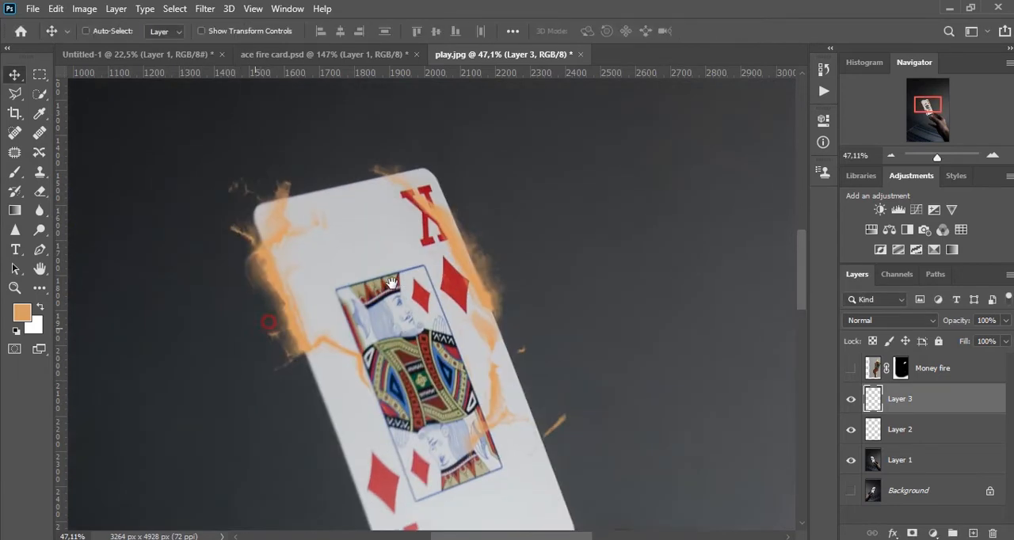
Select the card on Layer 1 with the Quick Selection tool and copy it to a new layer.
left_click(896, 465)
left_click_drag(375, 247, 450, 285)
left_click_drag(491, 338, 454, 279)
key("w")
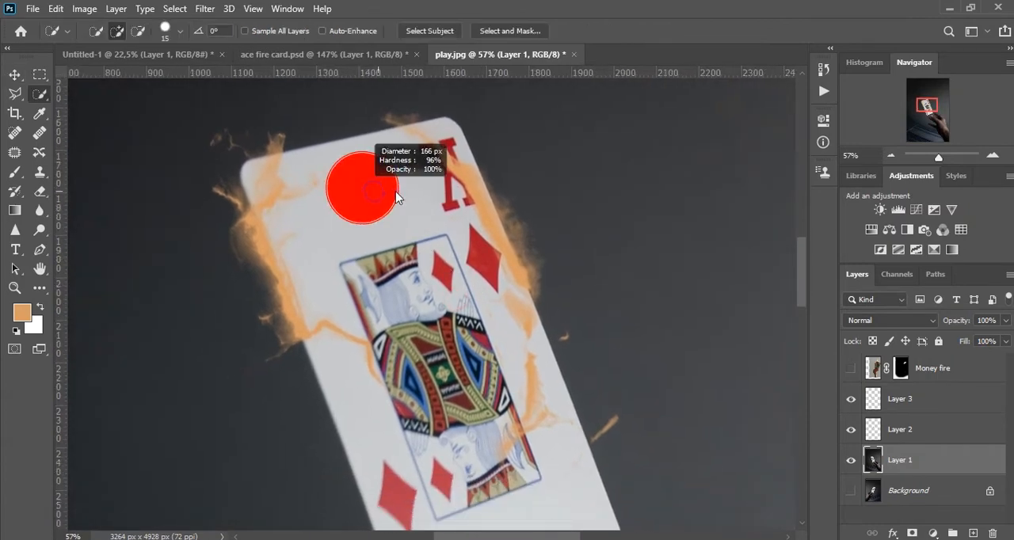
left_click_drag(362, 199, 426, 390)
mouse_move(473, 502)
left_mouse_down()
mouse_move(437, 362)
mouse_move(457, 391)
mouse_move(461, 346)
left_mouse_up()
mouse_move(430, 247)
left_mouse_down()
mouse_move(453, 365)
mouse_move(482, 386)
left_mouse_up()
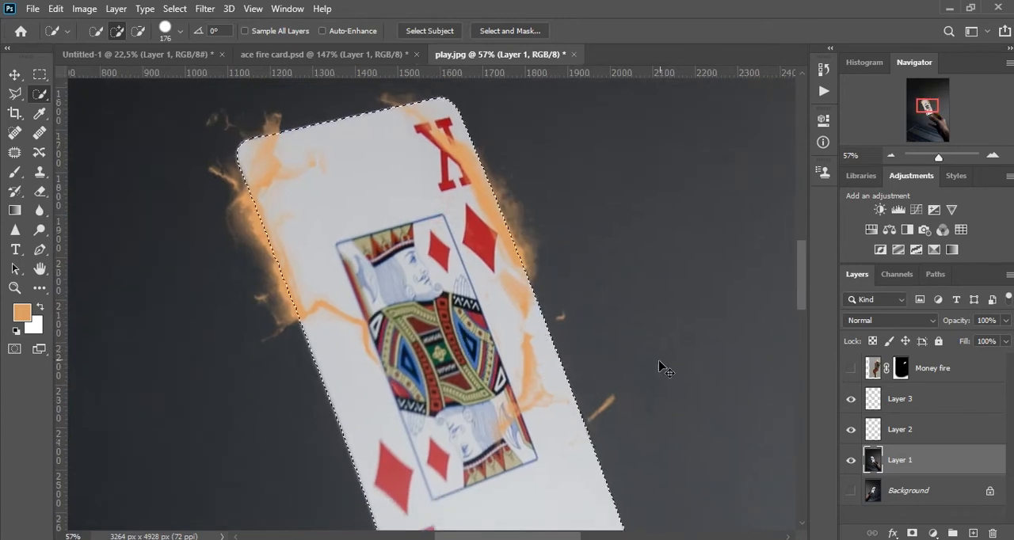
key("ctrl+j")
key("v")
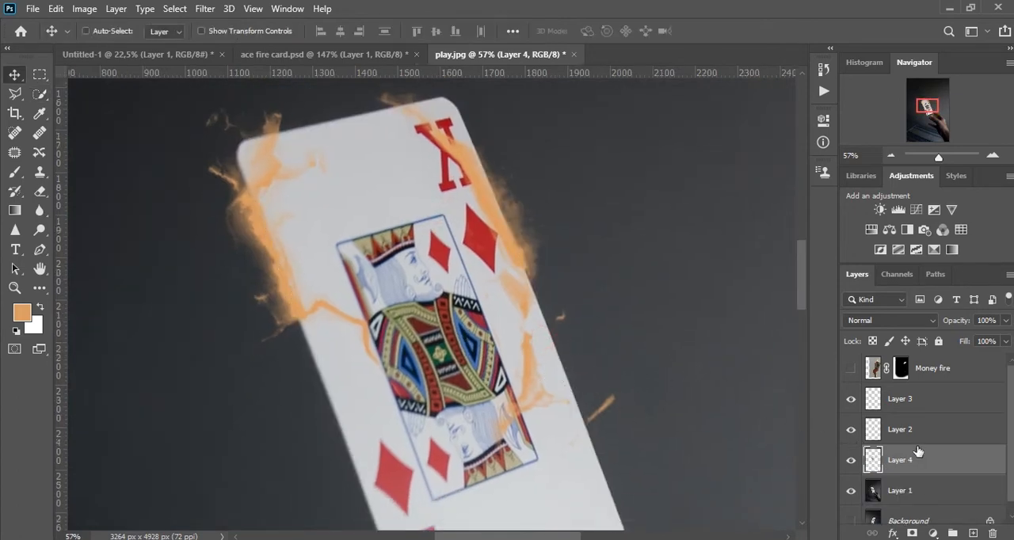
Load the shape of the Layer 2 crack as a selection, cut it out of the card copy on Layer 4, and deselect.
left_click(893, 431)
left_click(873, 432, "ctrl")
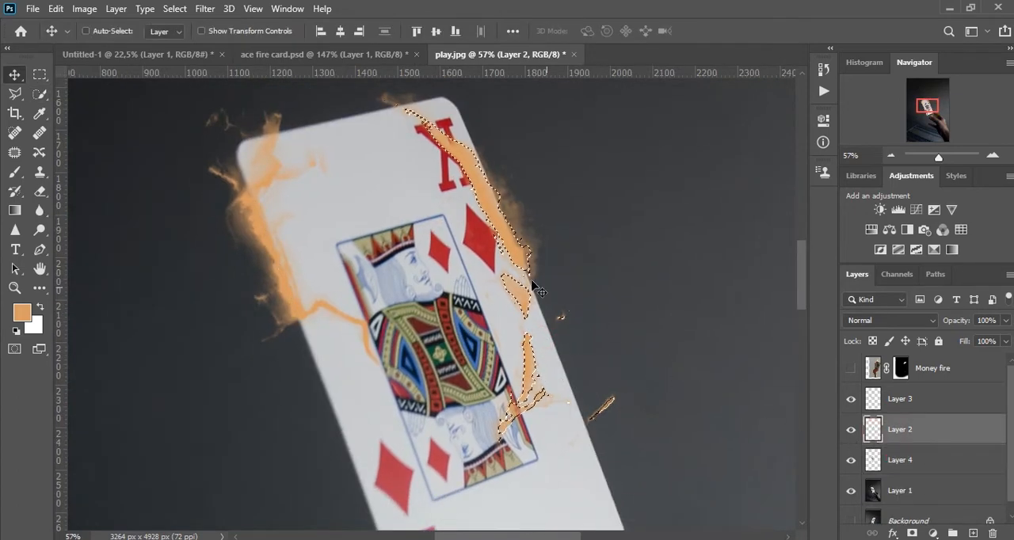
left_click_drag(553, 282, 555, 307)
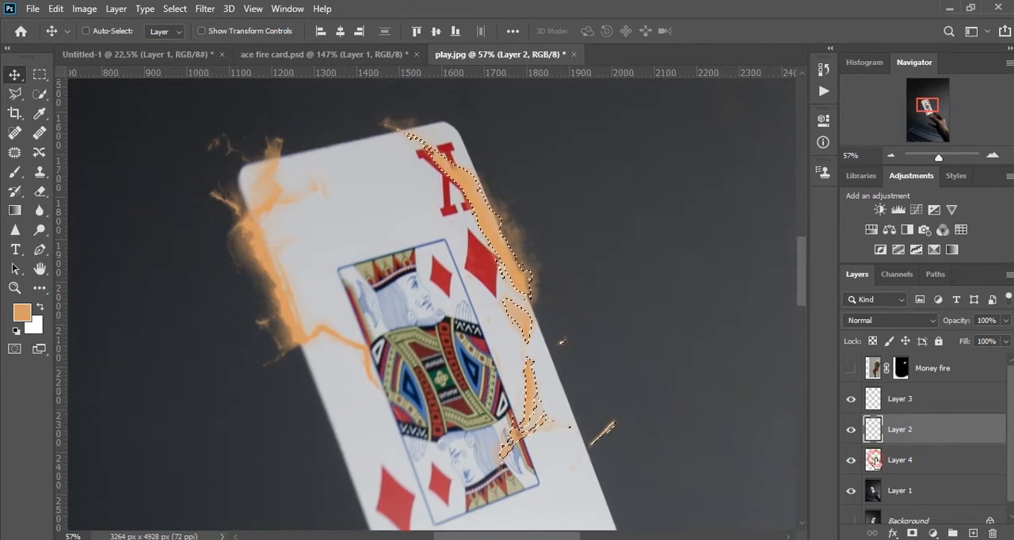
left_click(895, 454)
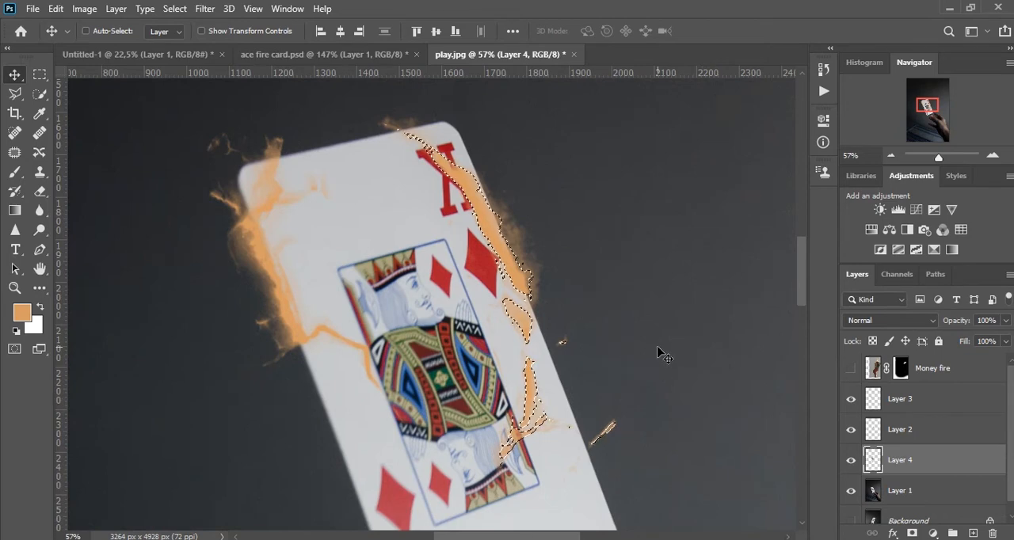
key("ctrl+d")
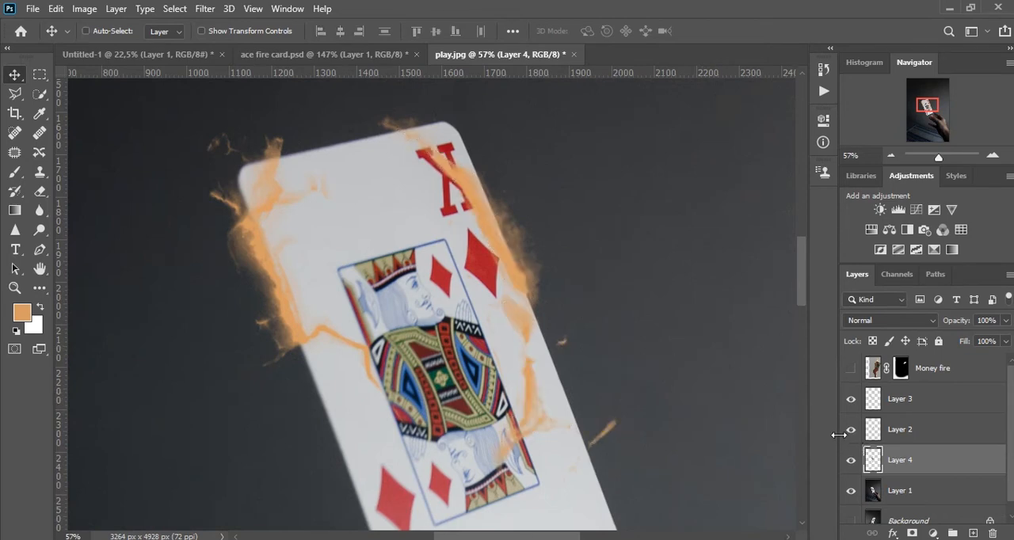
key("c")
Hide Layer 2 and clone dark background over the card's right edge on Layer 1 beneath the cut-out crack, undoing the last stray stroke.
left_click(851, 398)
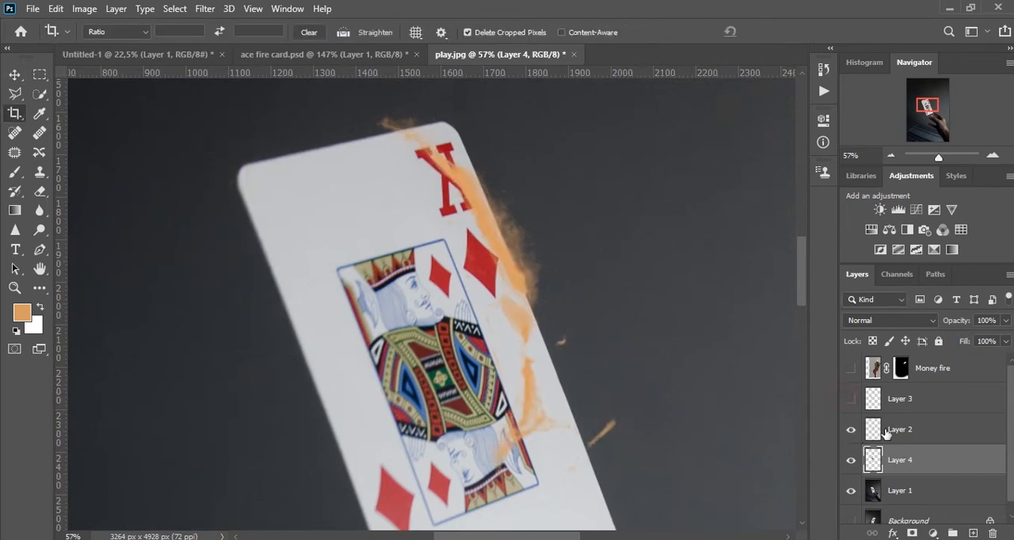
left_click(850, 398)
left_click(851, 430)
left_click(893, 487)
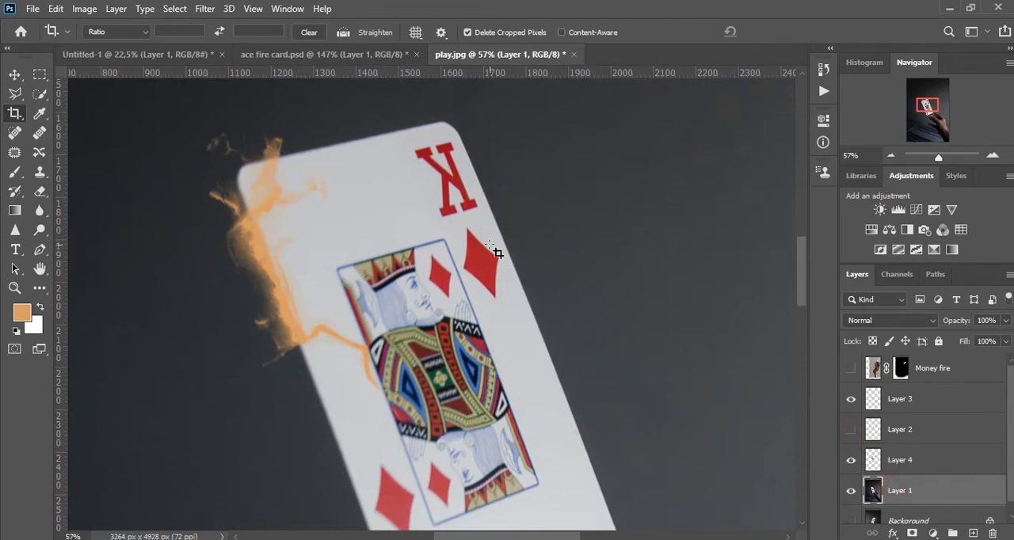
key("v")
key("e")
key("s")
left_click_drag(523, 171, 541, 171)
left_click_drag(458, 158, 522, 282)
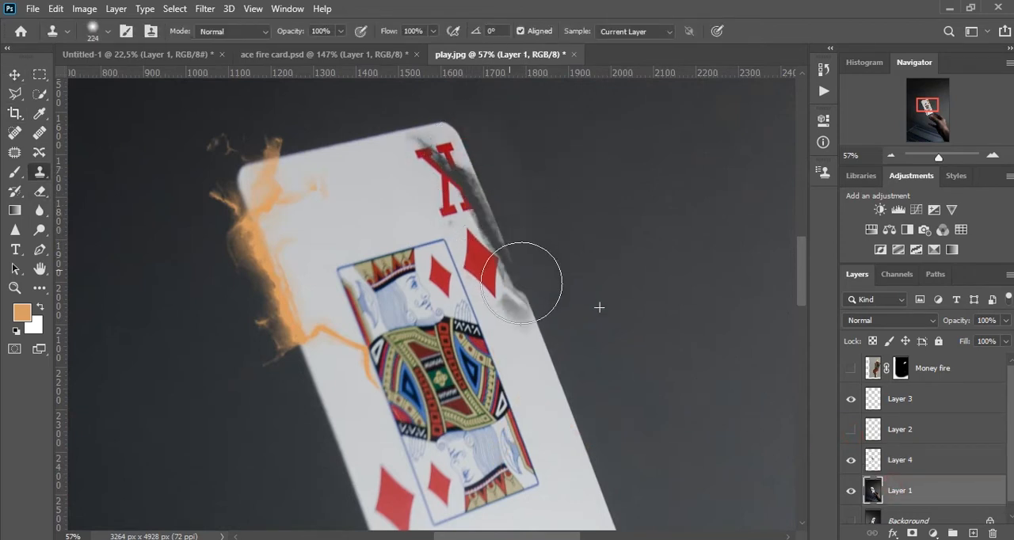
mouse_move(560, 341)
left_mouse_down()
mouse_move(566, 301)
mouse_move(538, 256)
mouse_move(549, 279)
left_mouse_up()
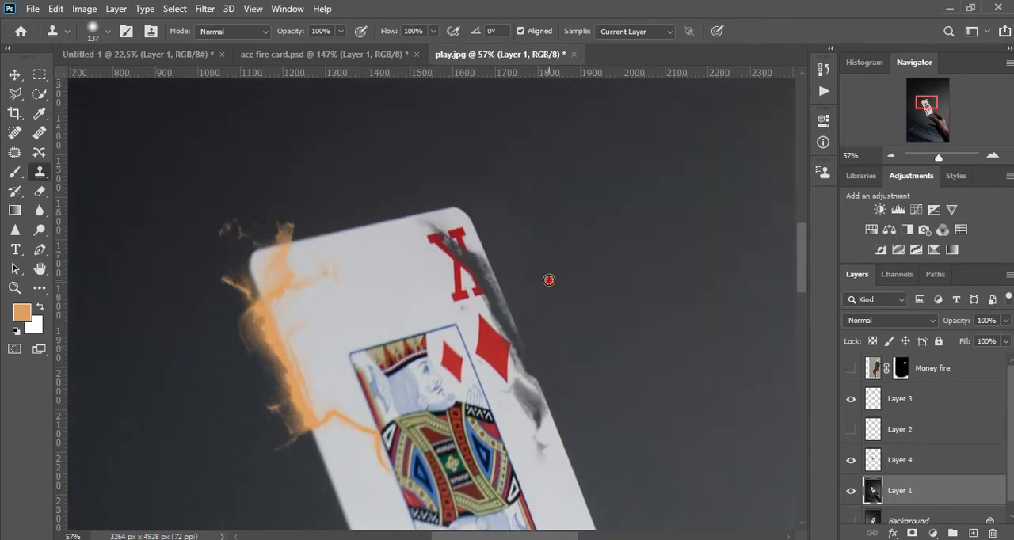
left_click_drag(465, 228, 472, 255)
left_click_drag(472, 255, 480, 245)
key("ctrl+z")
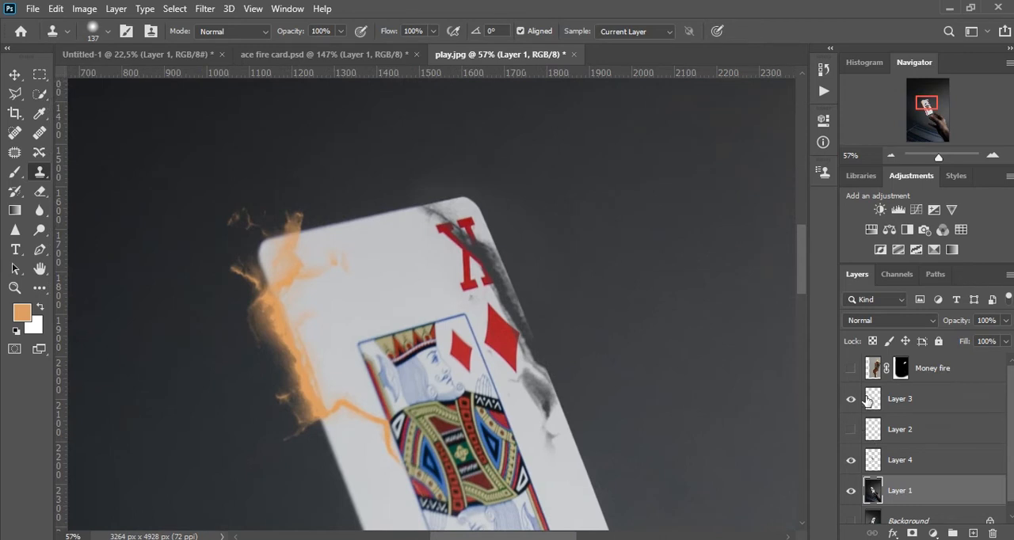
Load the shape of the Layer 3 crack as a selection, cut it out of the card copy on Layer 4, and deselect.
left_click(871, 399)
left_click(871, 401, "ctrl")
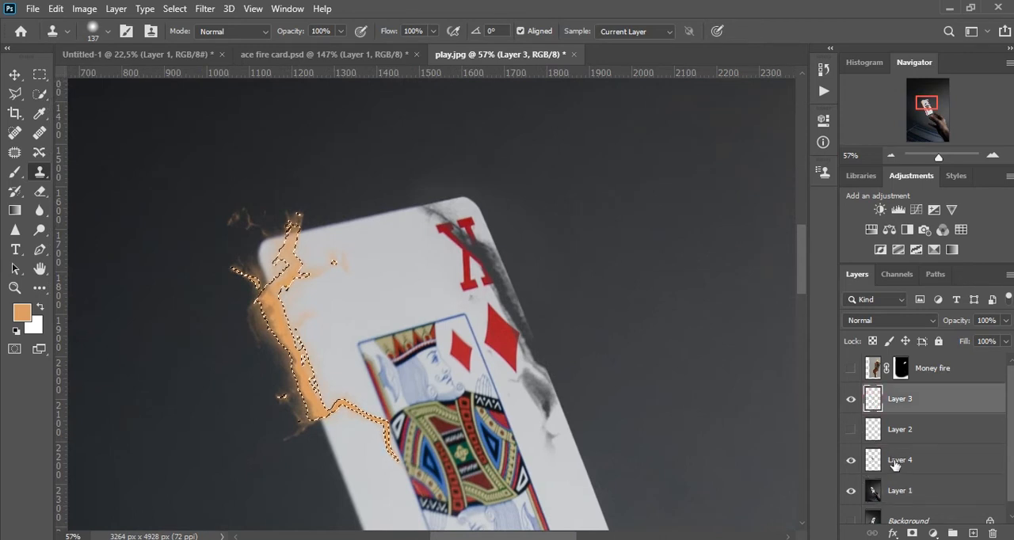
left_click(898, 465)
key("ctrl+d")
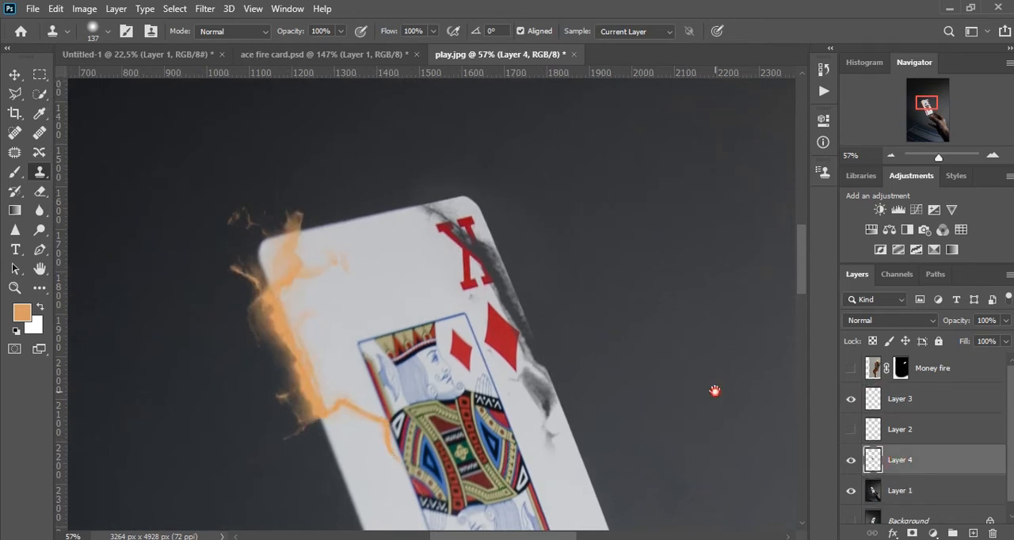
Hide Layer 3 and clone dark background over the card's upper-left corner and left edge on Layer 1 beneath the second crack cut-out.
key("v")
left_click(930, 494)
left_click_drag(414, 331, 437, 317)
key("s")
left_click_drag(323, 185, 339, 176)
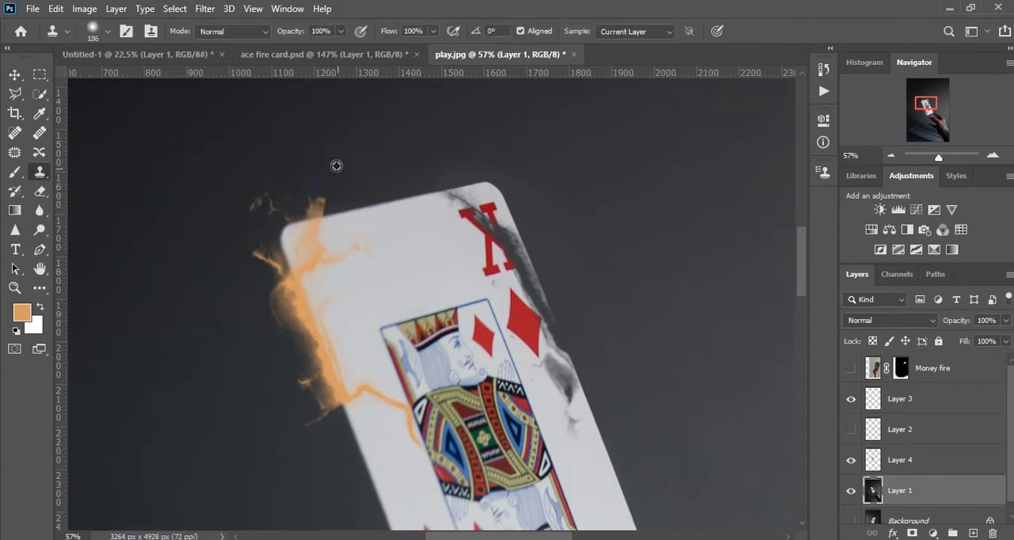
mouse_move(288, 242)
left_mouse_down()
mouse_move(308, 259)
mouse_move(304, 290)
left_mouse_up()
key("ctrl+z")
left_click(222, 196, "alt")
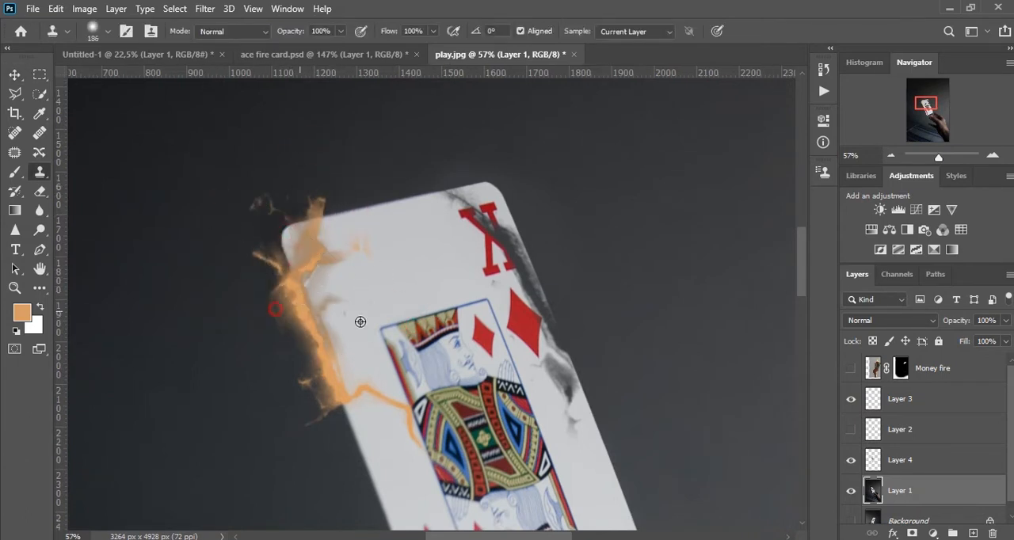
left_click(851, 401)
left_click_drag(284, 285, 339, 367)
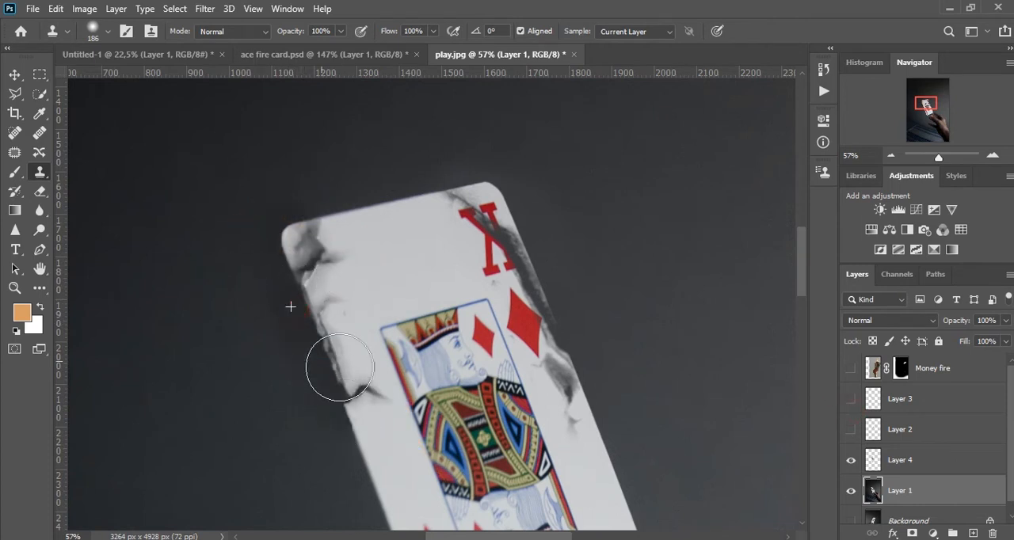
left_click_drag(373, 443, 368, 418)
key("v")
left_click_drag(280, 274, 293, 335)
scroll(437, 320, "up", 1)
left_click(437, 320)
scroll(644, 388, "down", 2)
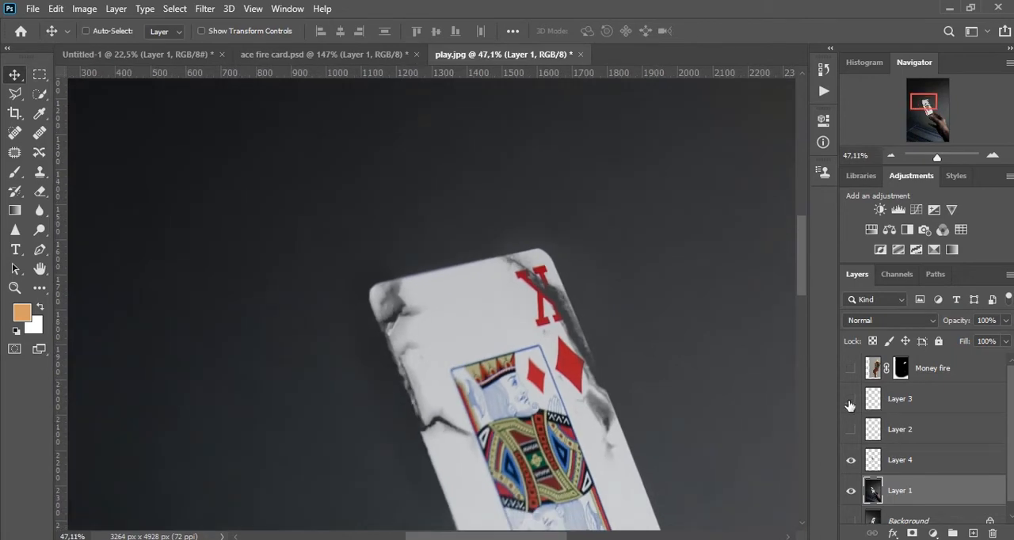
Delete the two orange crack layers, Layer 3 and Layer 2.
left_click(915, 401)
key("Delete")
key("Delete")
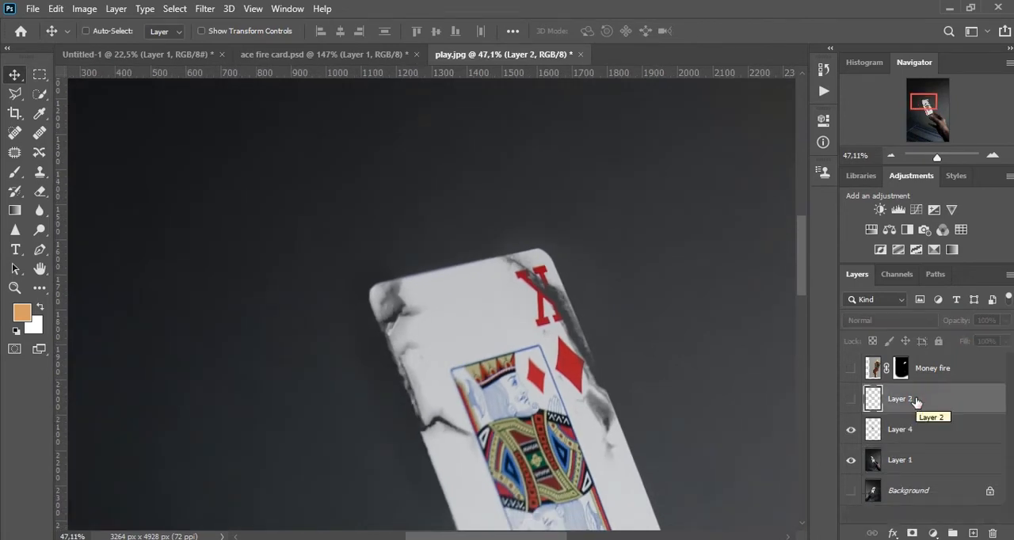
left_click_drag(558, 372, 554, 367)
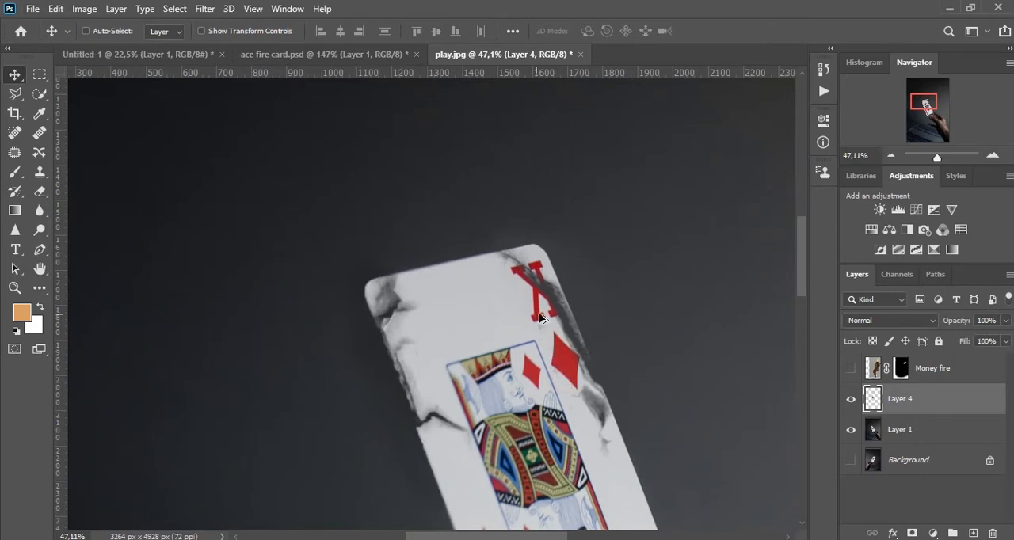
Show the Money fire layer, then move and rotate it so the embers sit in the dark area to the card's upper left.
scroll(562, 302, "up", 1)
left_click(875, 371)
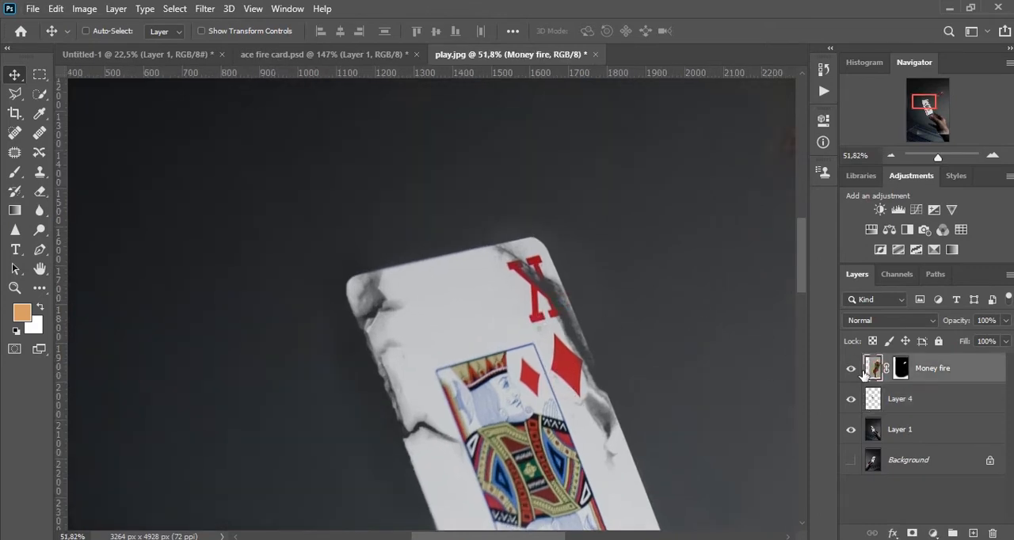
left_click_drag(784, 148, 347, 352)
left_click_drag(696, 291, 636, 348)
key("ctrl+t")
left_click_drag(700, 314, 523, 188)
scroll(586, 260, "down", 6)
key("alt+space")
left_click(604, 279)
key("Return")
Try to clone over the pale vertical seam beside the card on the Money fire layer, then undo the strokes.
key("b")
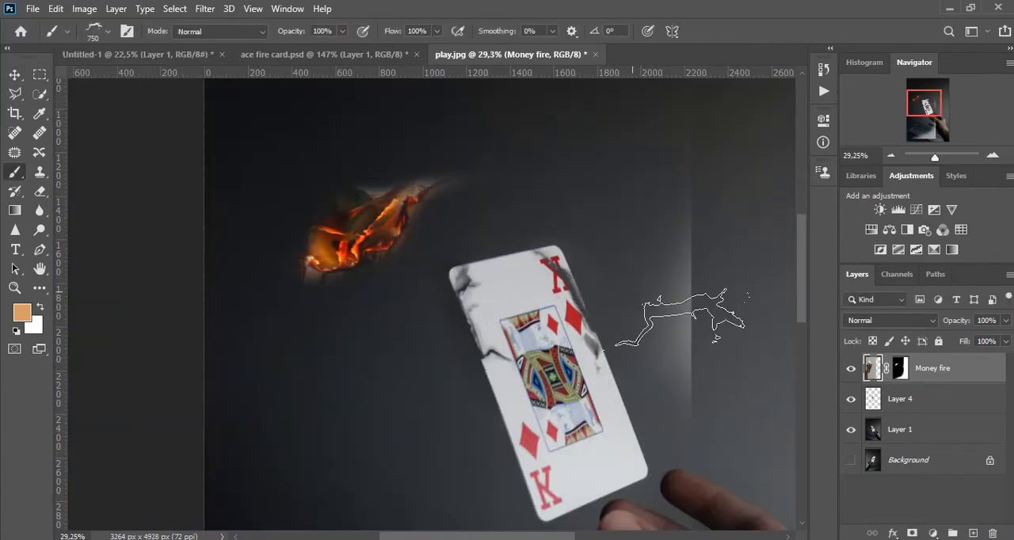
right_click(522, 240)
scroll(588, 412, "up", 5)
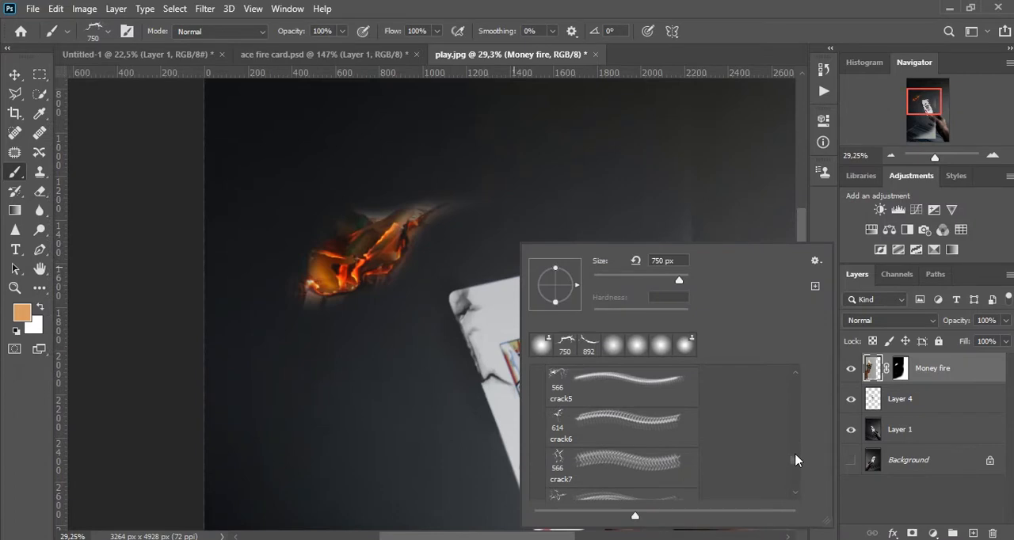
left_click_drag(794, 453, 795, 441)
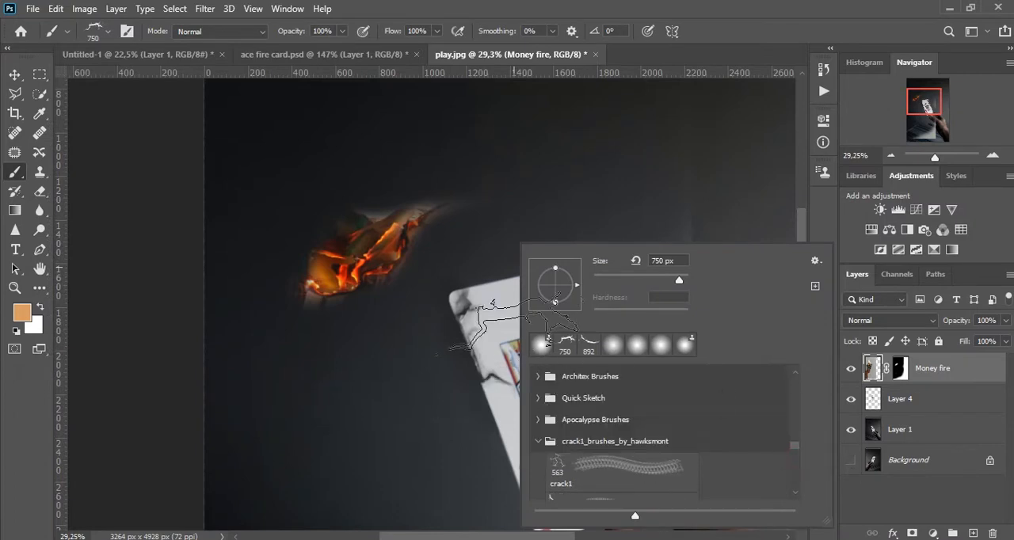
key("s")
left_click_drag(505, 187, 537, 193)
left_click_drag(696, 309, 677, 369)
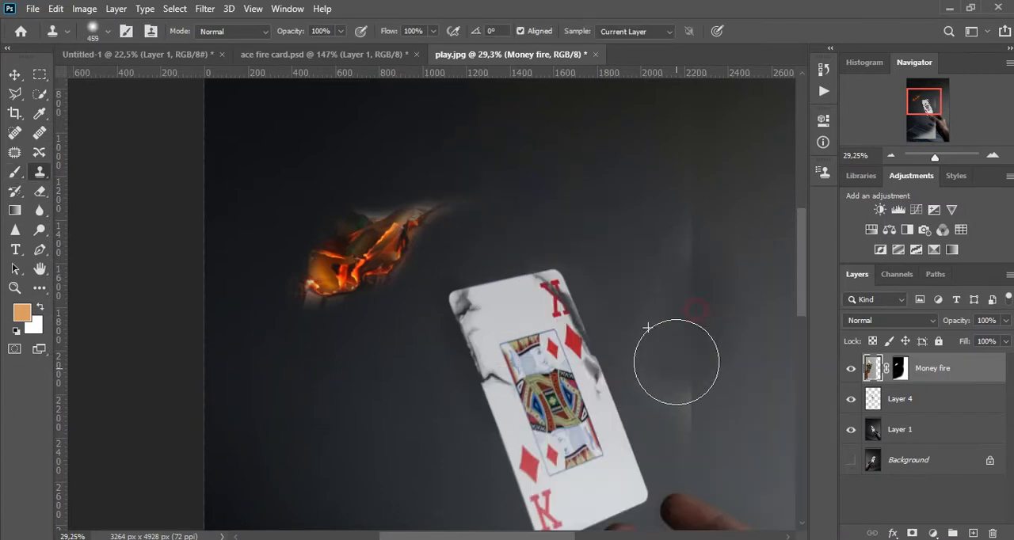
left_click_drag(691, 311, 691, 246)
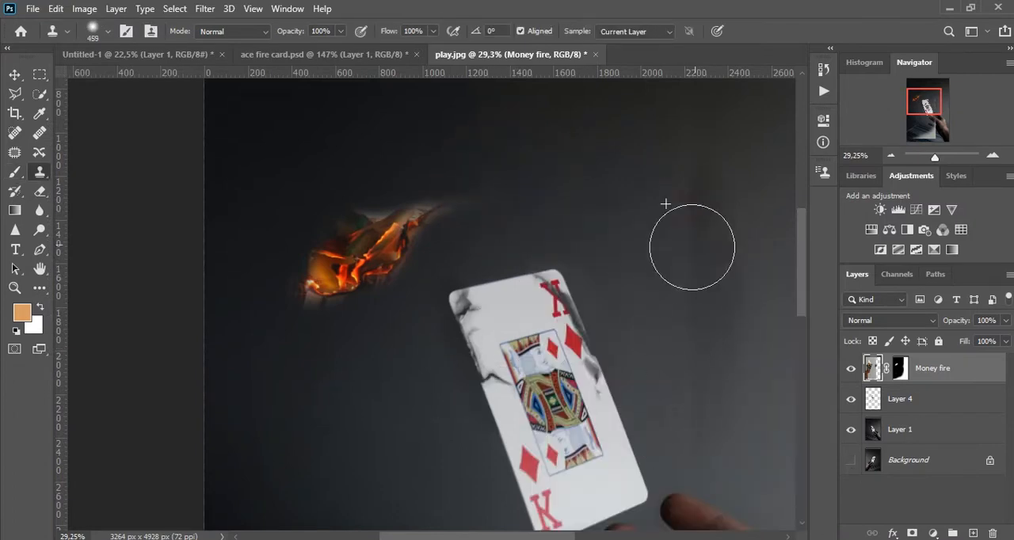
left_click(903, 370)
key("ctrl+z")
Try to clone over the pale seam on the Money fire layer's mask.
left_click(687, 300)
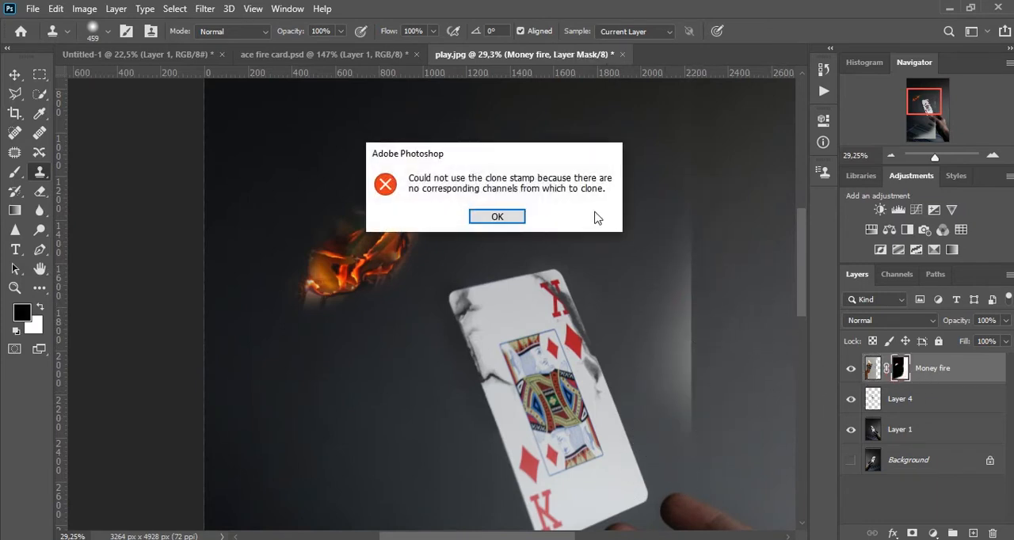
left_click(497, 216)
key("c")
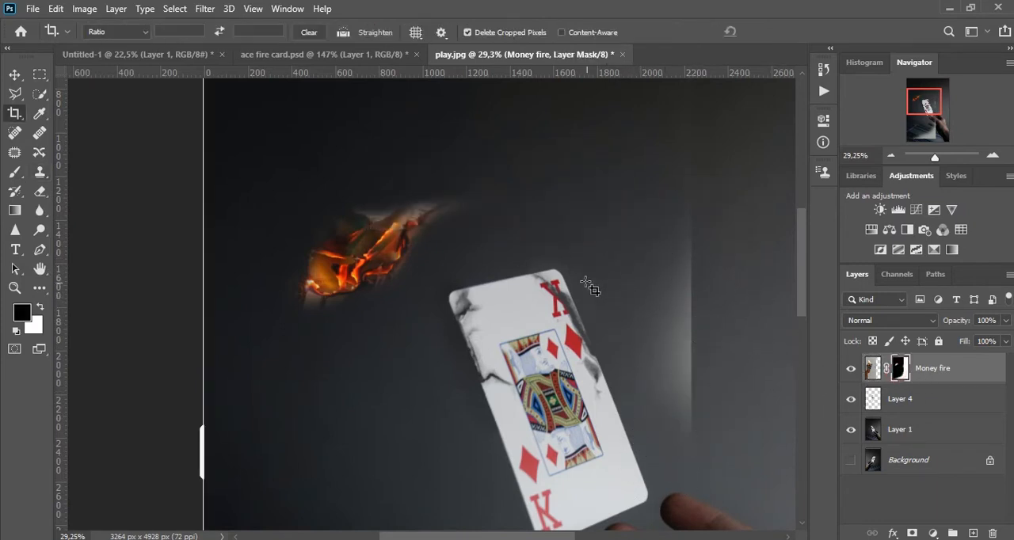
key("b")
key("x")
right_click(650, 262)
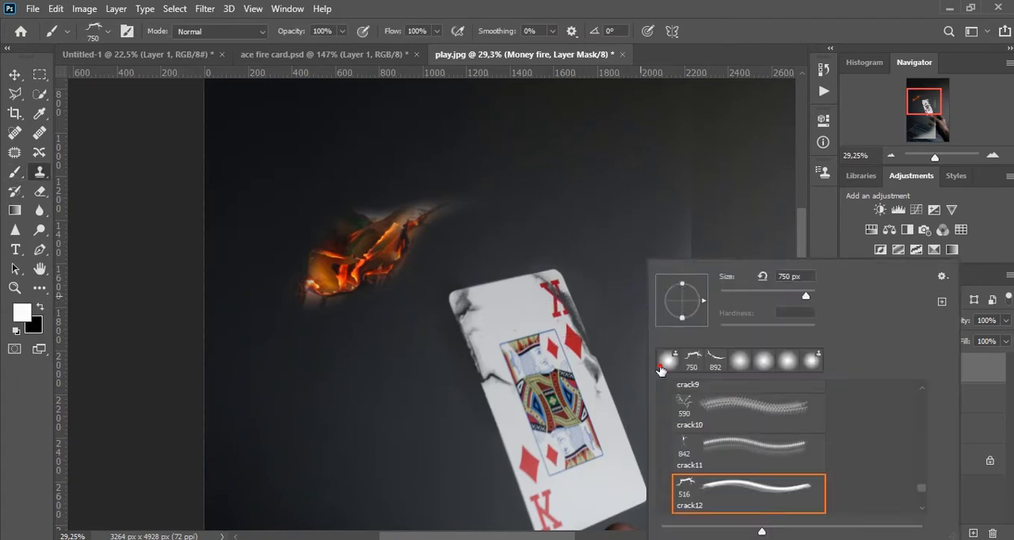
left_click(666, 362)
left_click(611, 248)
left_click(502, 212)
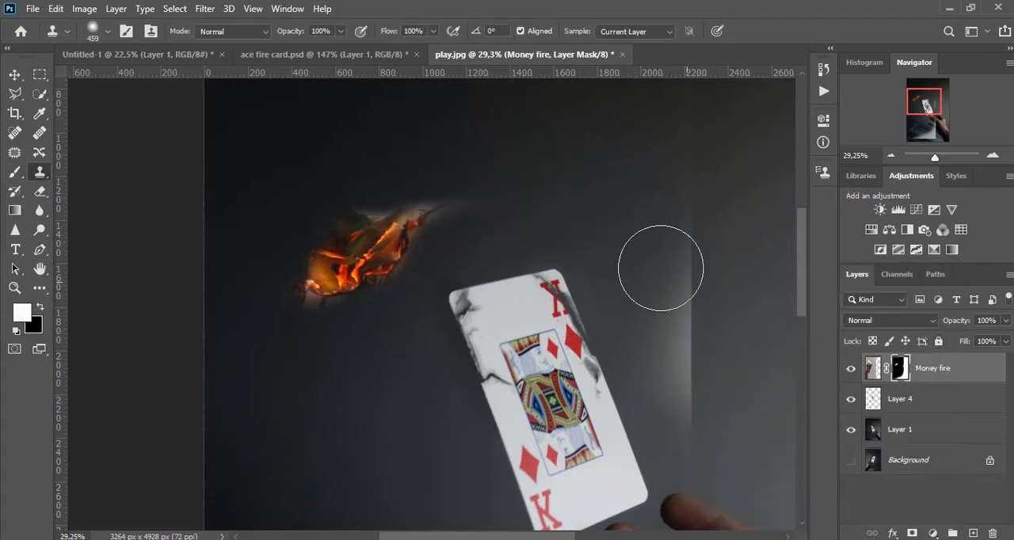
left_click(716, 285)
left_click(497, 218)
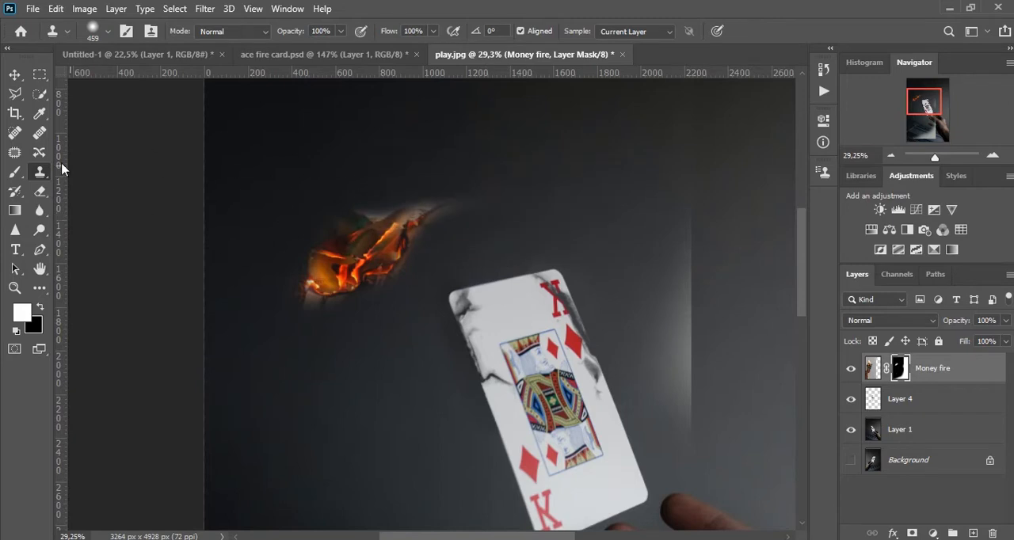
Paint black on the Money fire layer's mask with a soft round 750 px brush to hide the pale seam beside the card.
left_click(14, 172)
right_click(586, 261)
left_click(600, 354)
mouse_move(674, 380)
left_mouse_down()
mouse_move(675, 220)
mouse_move(667, 270)
left_mouse_up()
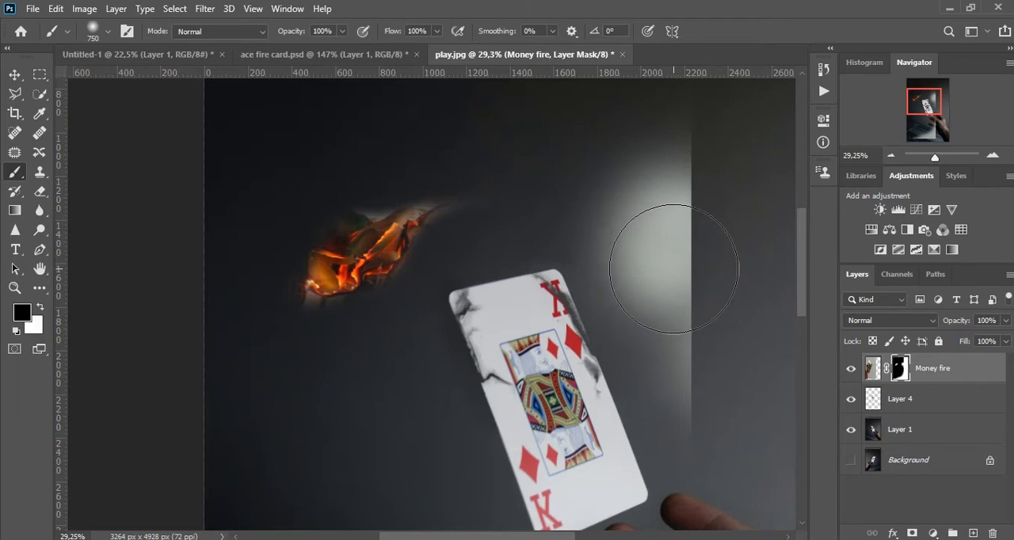
key("x")
mouse_move(671, 252)
left_mouse_down()
mouse_move(652, 226)
mouse_move(657, 215)
mouse_move(666, 223)
mouse_move(651, 496)
left_mouse_up()
key("x")
mouse_move(668, 227)
left_mouse_down()
mouse_move(583, 280)
mouse_move(670, 207)
left_mouse_up()
mouse_move(674, 158)
left_mouse_down()
mouse_move(649, 270)
mouse_move(573, 140)
left_mouse_up()
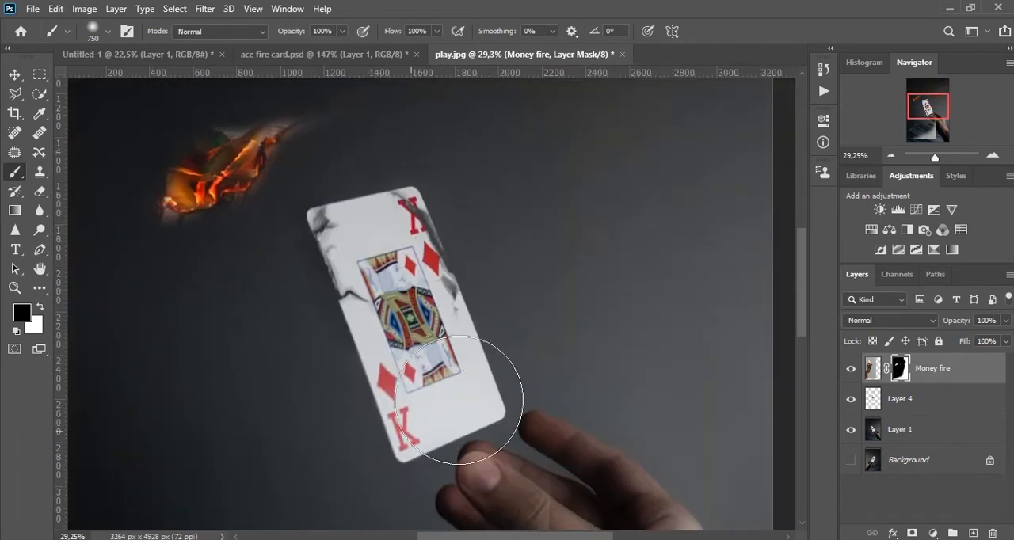
Rotate the Money fire layer by about -64° and move its embers onto the cracked left edge of the card.
left_click_drag(573, 252, 633, 329)
key("v")
left_click_drag(335, 241, 445, 330)
key("ctrl+t")
scroll(568, 329, "down", 4)
left_click_drag(661, 271, 507, 119)
scroll(589, 293, "up", 4)
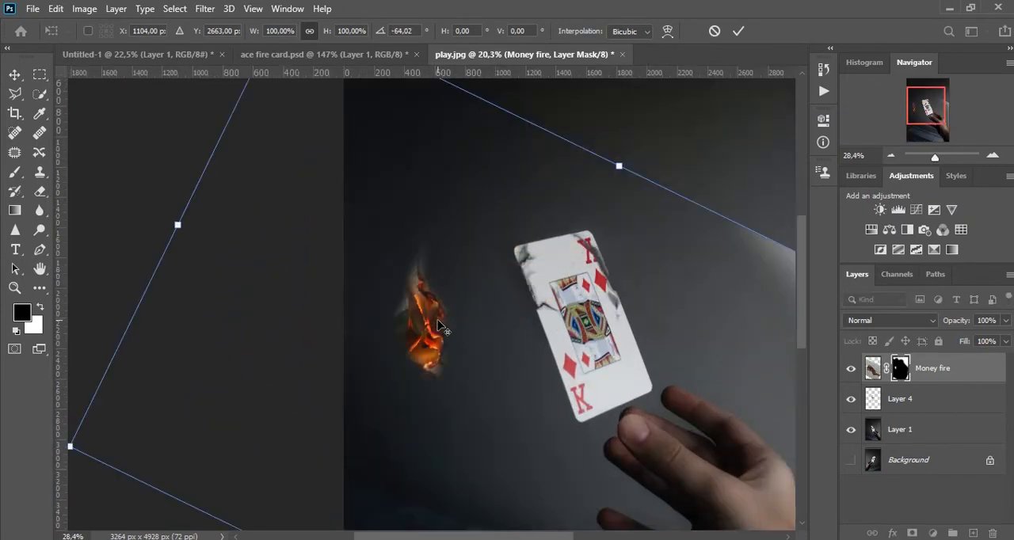
left_click_drag(502, 308, 610, 277)
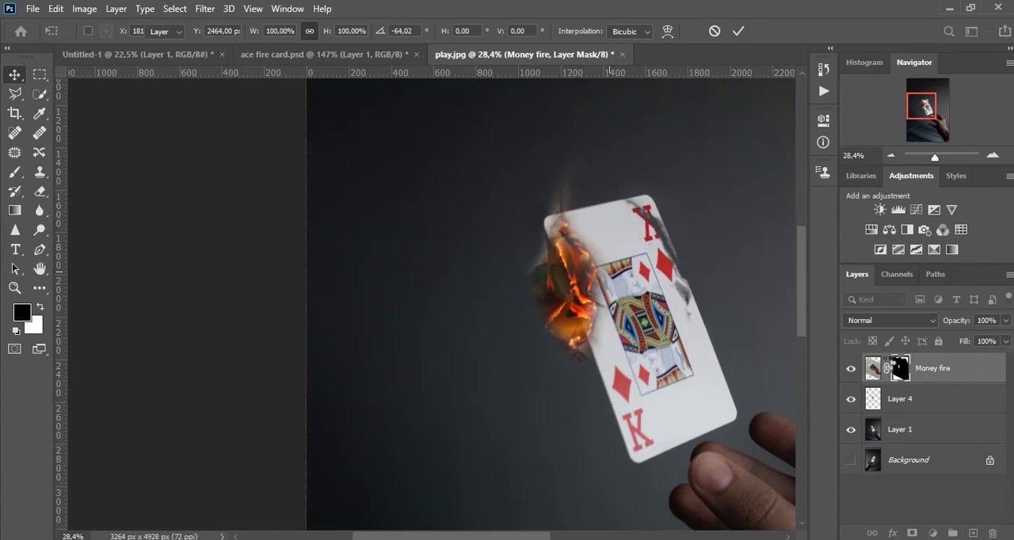
Scale the Money fire layer proportionally to about 70% and position its embers on the card's cracked left edge.
key("Return")
key("ctrl+t")
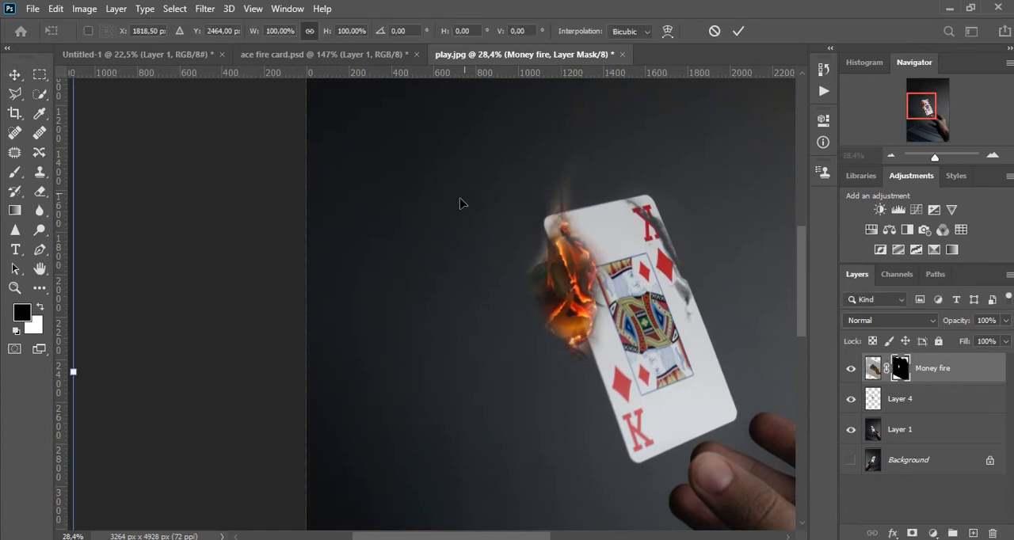
key("ctrl+0")
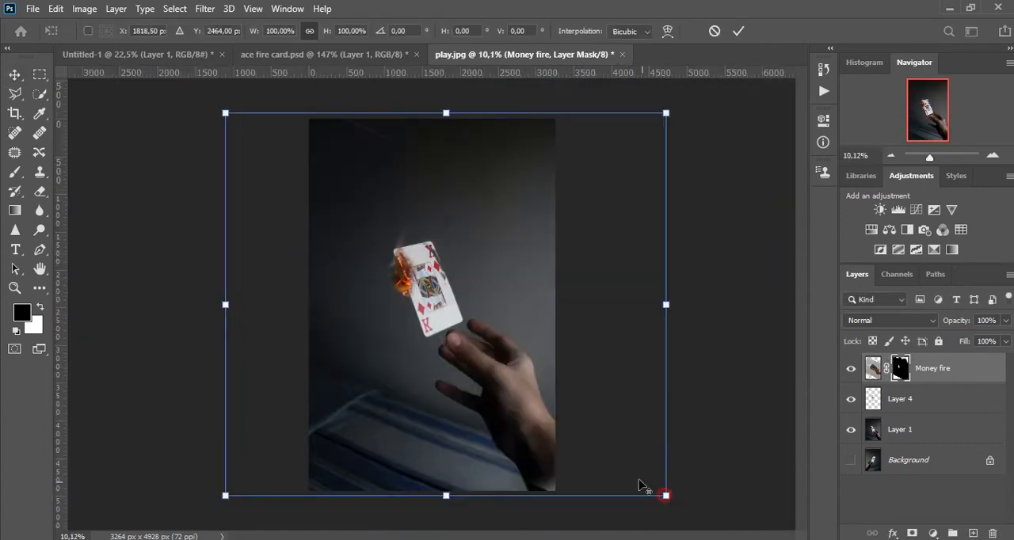
left_click_drag(666, 503, 596, 435)
scroll(444, 274, "up", 5)
left_click_drag(419, 283, 381, 243)
key("Return")
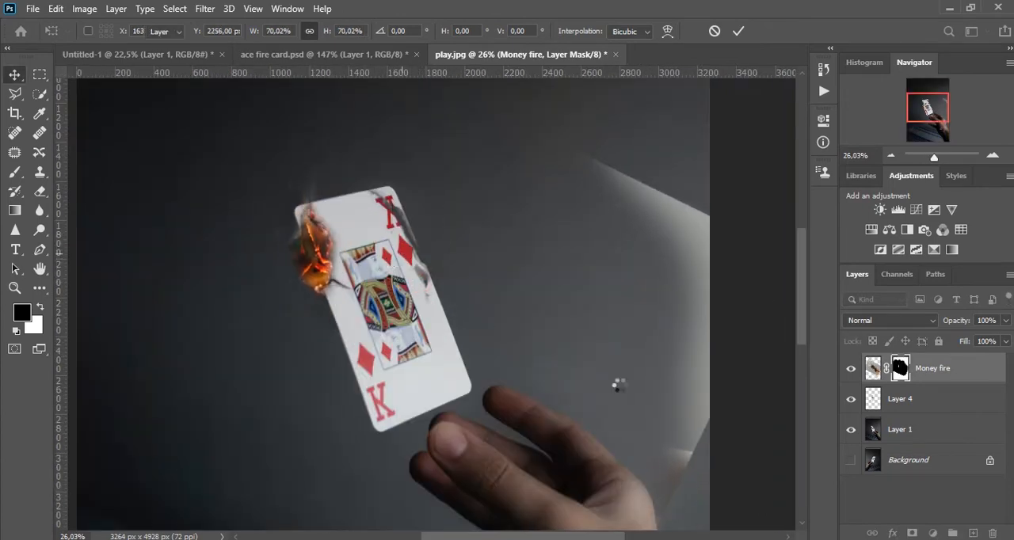
Try to copy the unmasked ember area to a new layer and move it, then undo both changes.
left_click(900, 369, "ctrl")
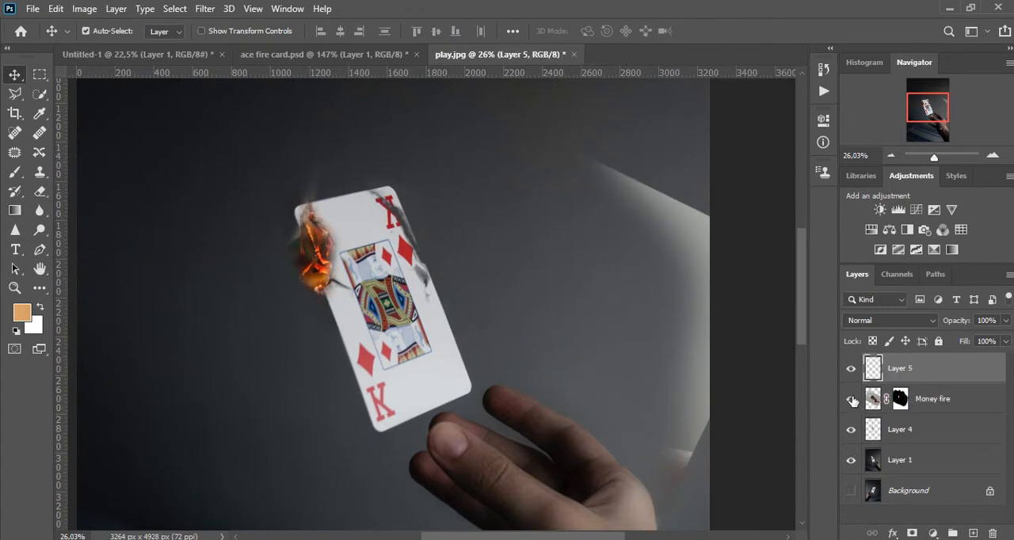
key("ctrl+z")
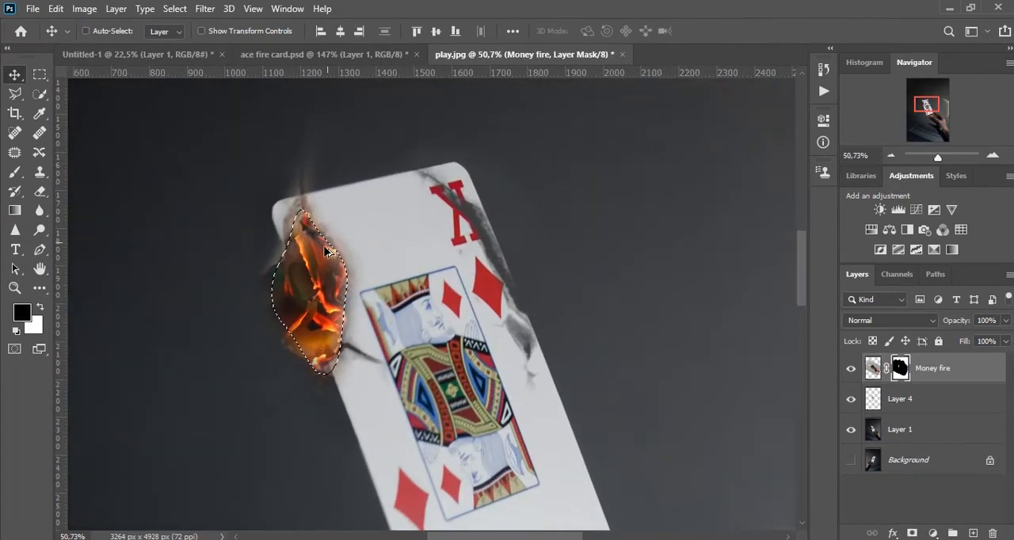
left_click_drag(305, 253, 278, 205)
key("ctrl+z")
Move the Money fire embers against the card's left edge and rotate the layer by about -4.3°.
left_click_drag(317, 279, 297, 273)
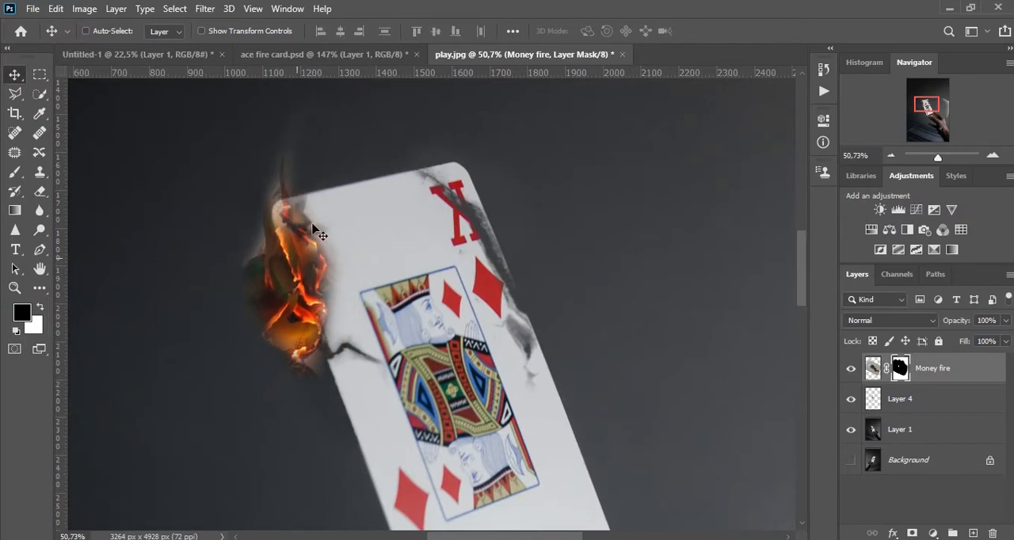
left_click_drag(318, 207, 326, 227)
left_click_drag(313, 303, 322, 303)
key("ctrl+t")
scroll(664, 362, "down", 5)
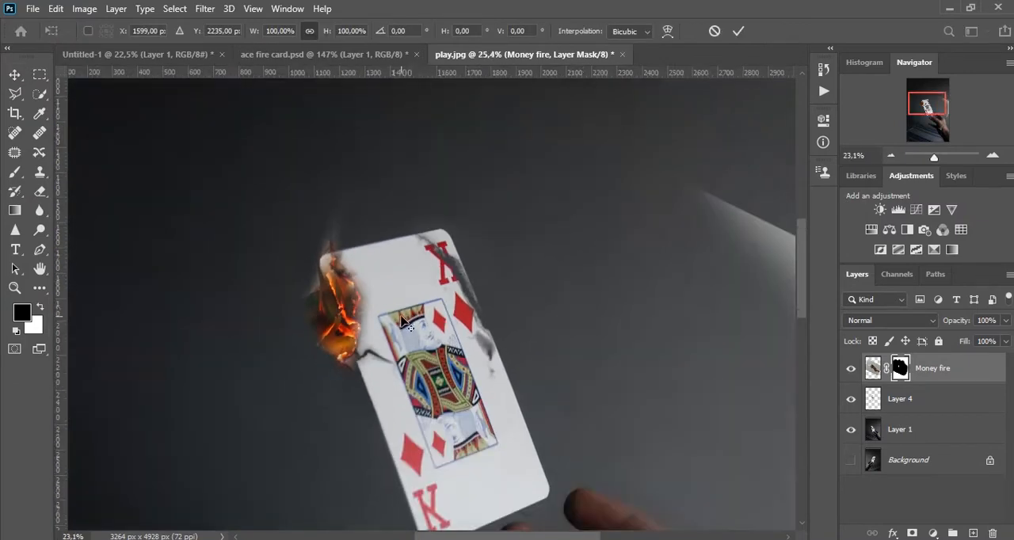
left_click_drag(673, 152, 656, 133)
left_click_drag(464, 285, 466, 293)
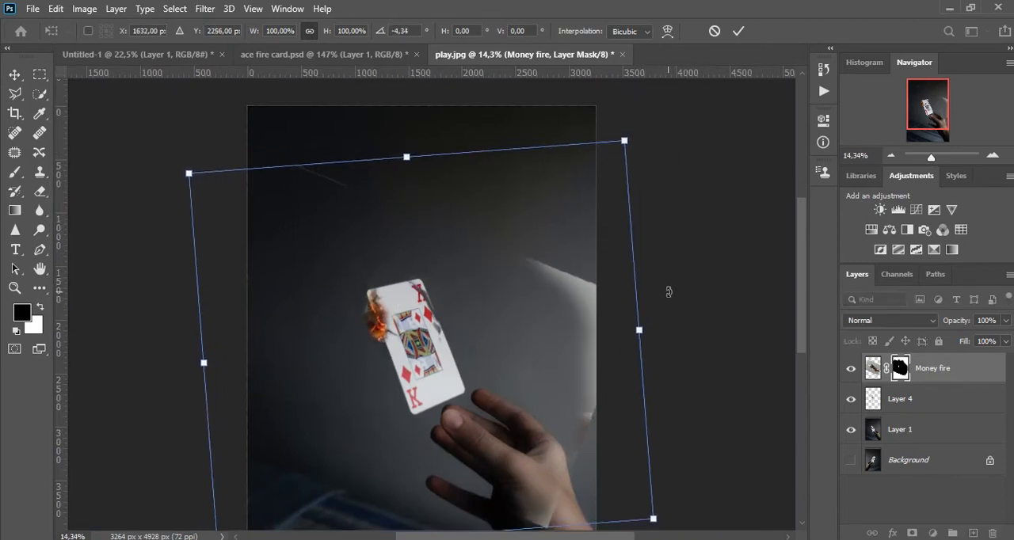
key("Return")
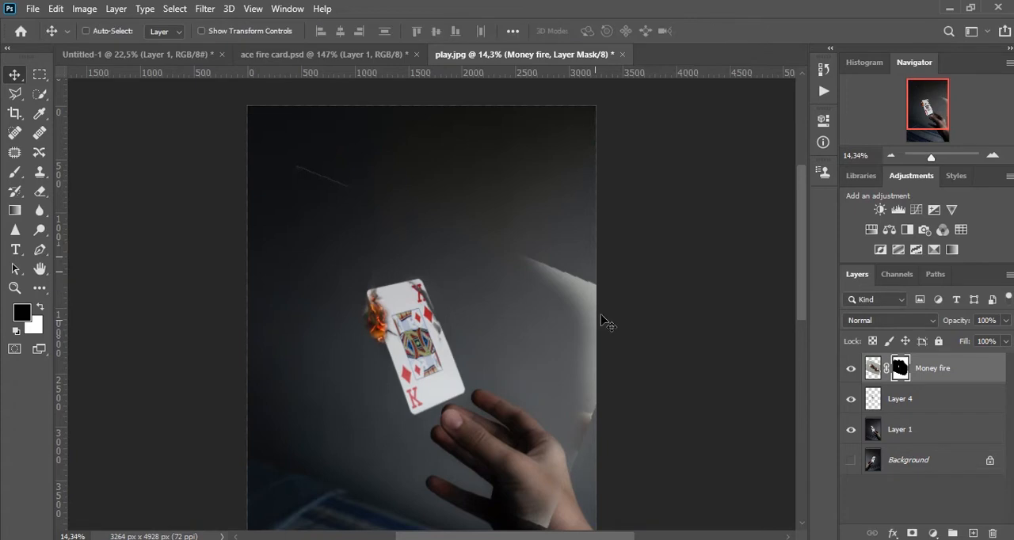
Paint black on the Money fire mask with a soft 750 px brush over the stray line and pale area away from the card.
scroll(590, 385, "up", 3)
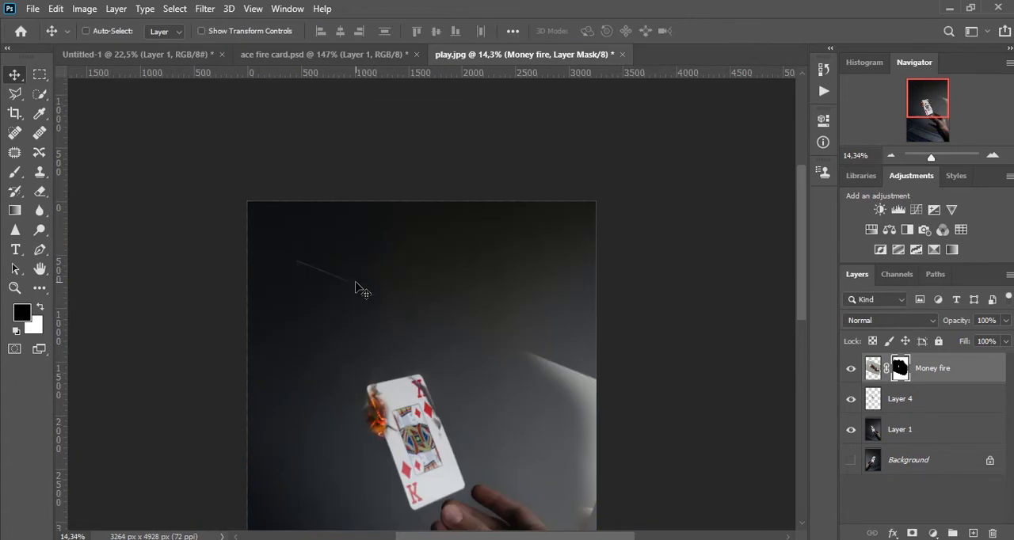
key("b")
mouse_move(609, 484)
left_mouse_down()
mouse_move(536, 298)
mouse_move(569, 458)
left_mouse_up()
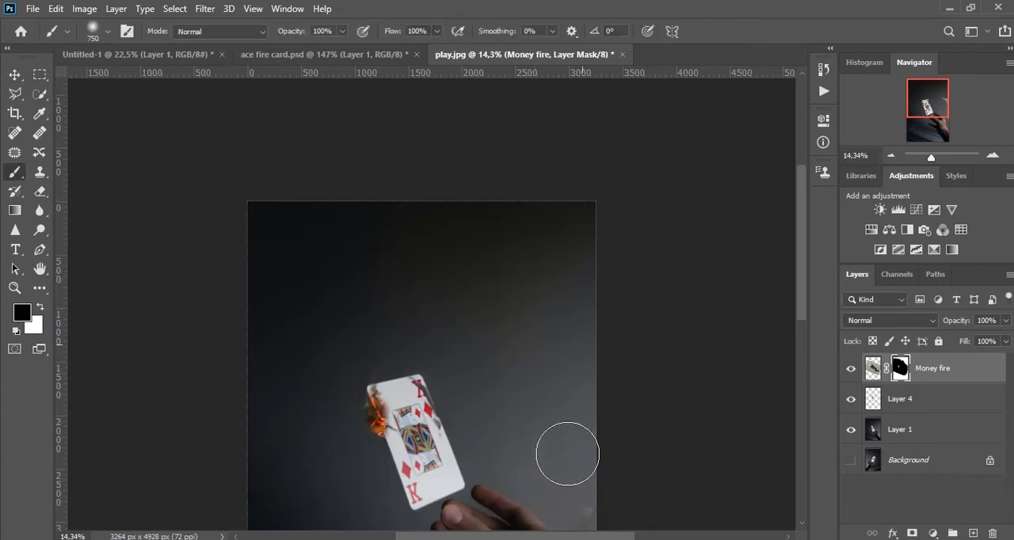
left_click_drag(491, 258, 478, 189)
left_click_drag(523, 525, 518, 382)
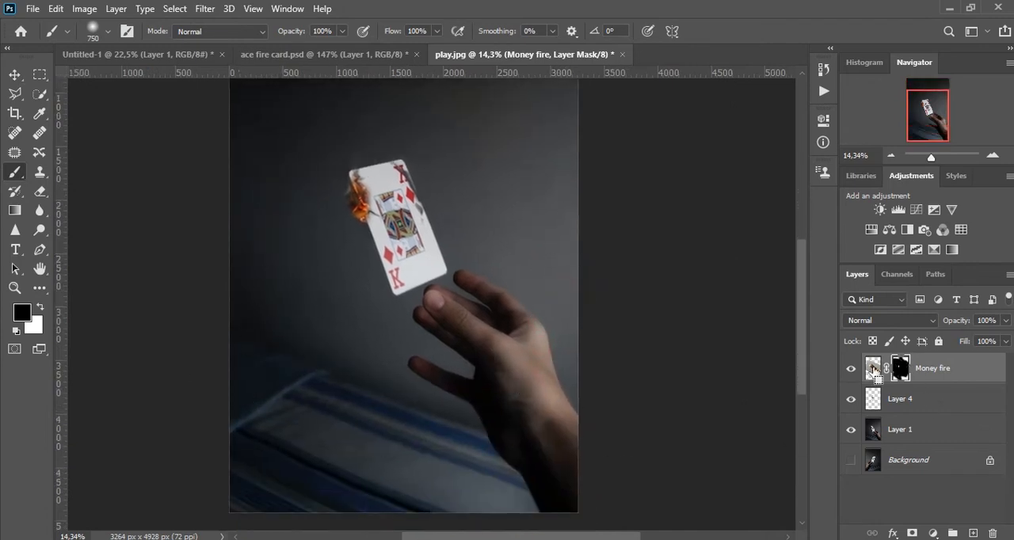
Try to merge the Money fire layer into Layer 4 and move the result, then undo the changes.
key("ctrl+d")
scroll(396, 186, "up", 3)
key("v")
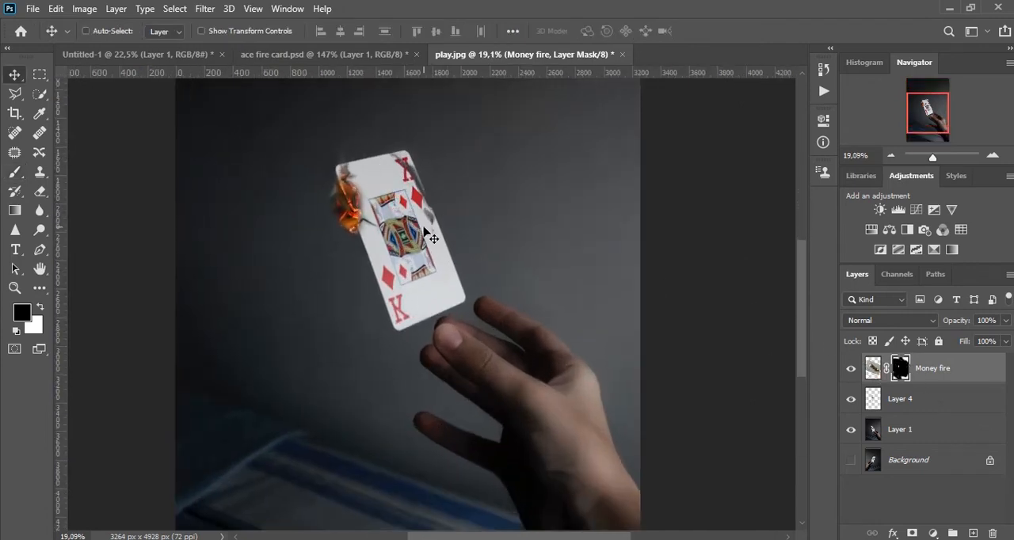
key("ctrl+e")
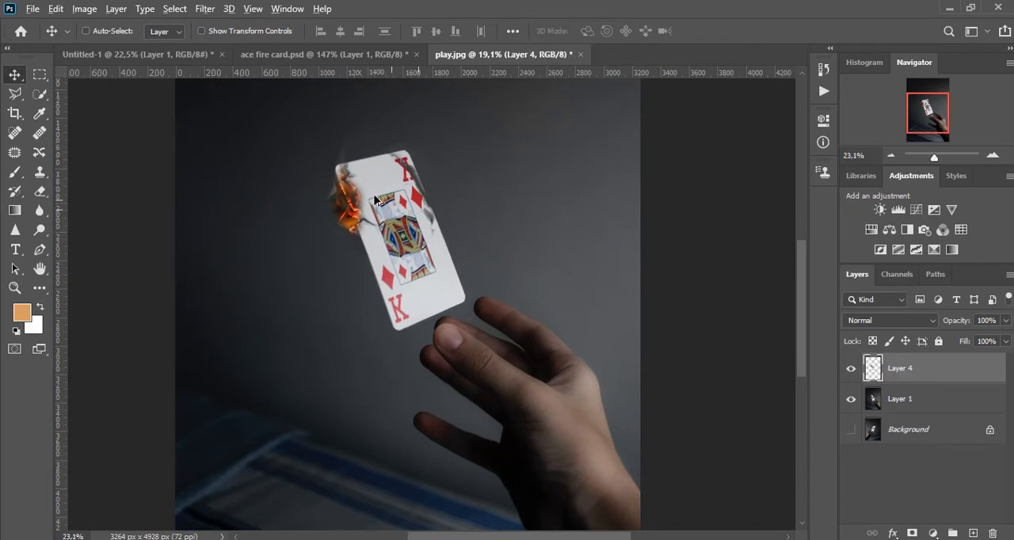
scroll(375, 200, "up", 6)
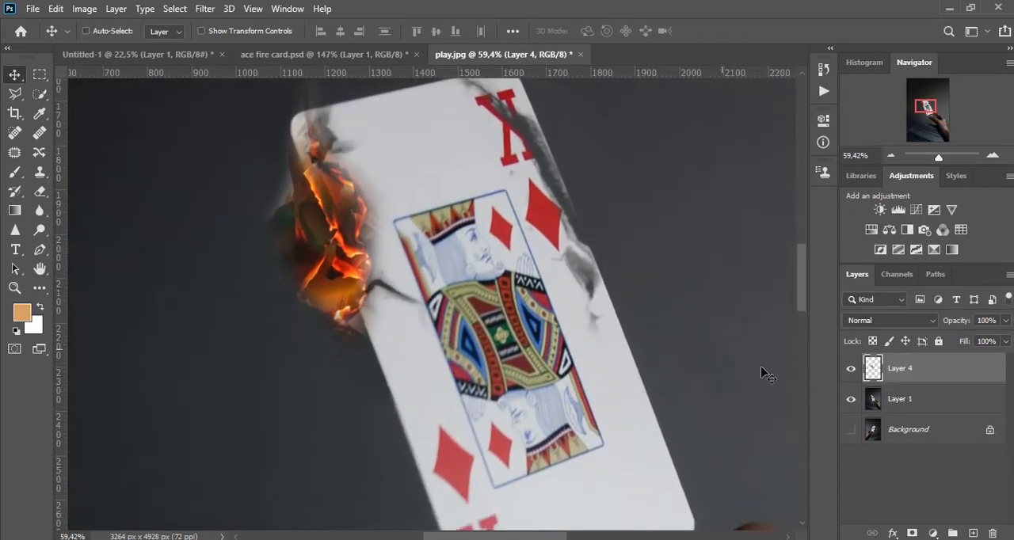
key("ctrl+z")
left_click(850, 368)
left_click(850, 369)
key("ctrl+e")
left_click_drag(301, 254, 153, 265)
key("ctrl+z")
key("ctrl+z")
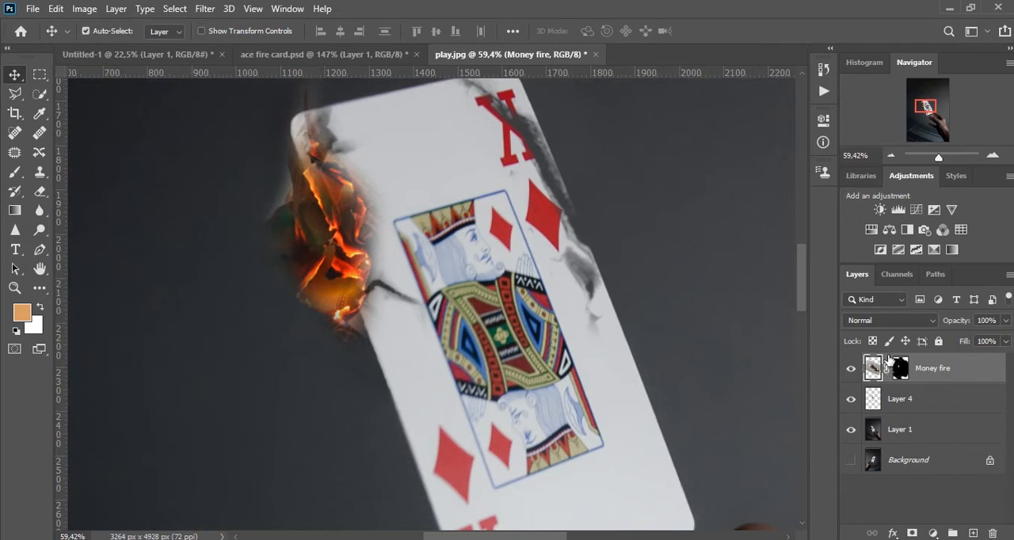
Convert the masked Money fire layer to a smart object and rasterize it into a plain pixel layer.
right_click(915, 372)
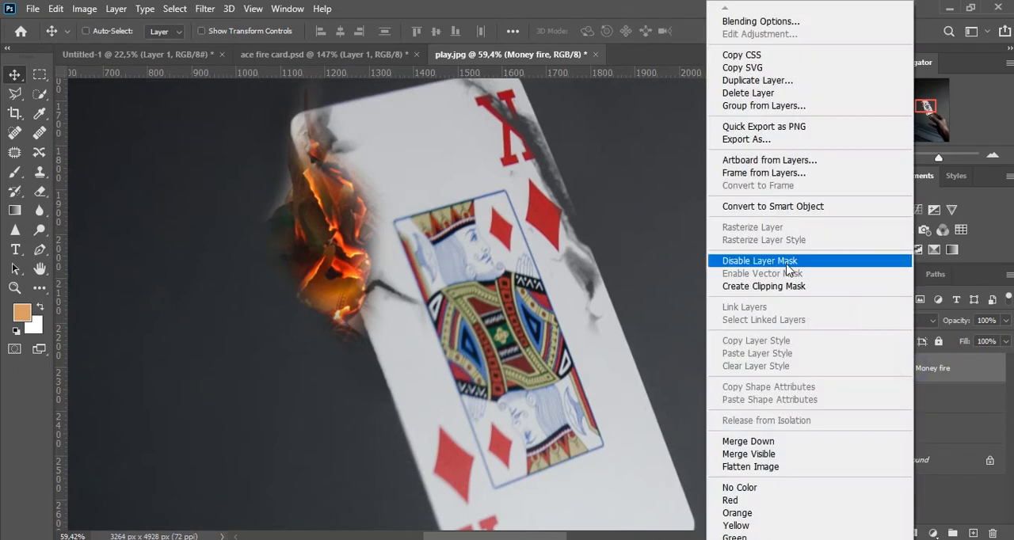
left_click(766, 207)
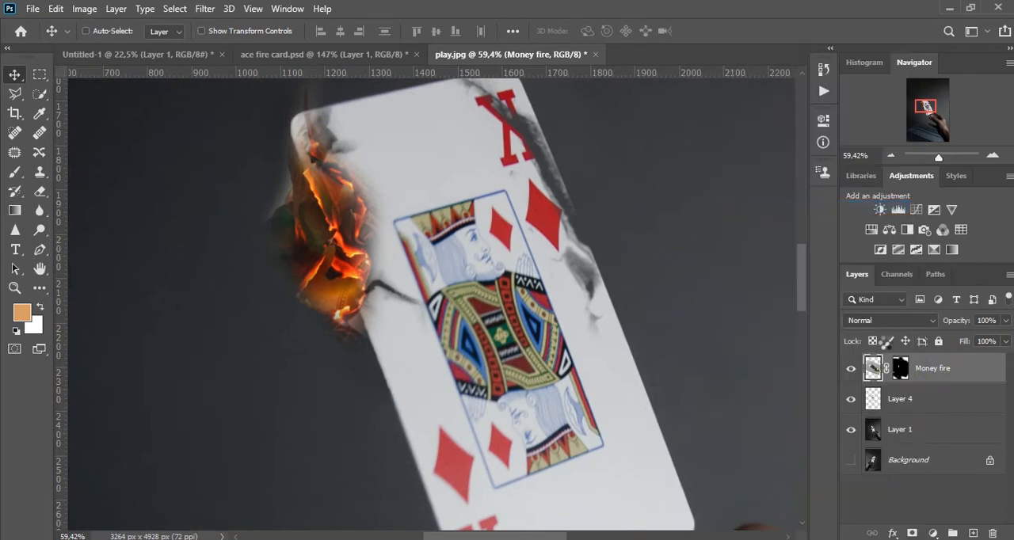
right_click(965, 378)
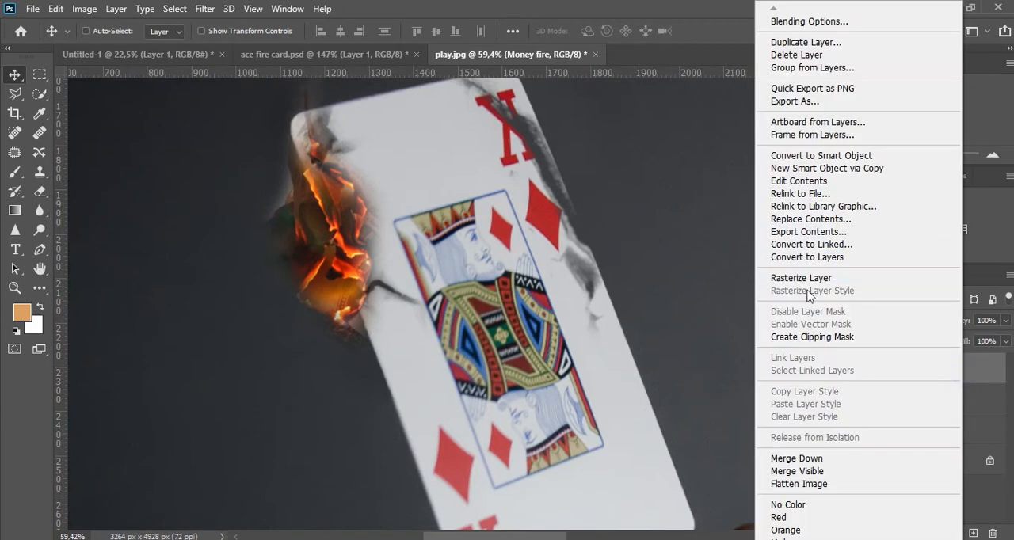
left_click(770, 278)
Reposition the rasterized Money fire embers over the crack on the card's left edge.
left_click_drag(331, 234, 354, 228)
key("ctrl+t")
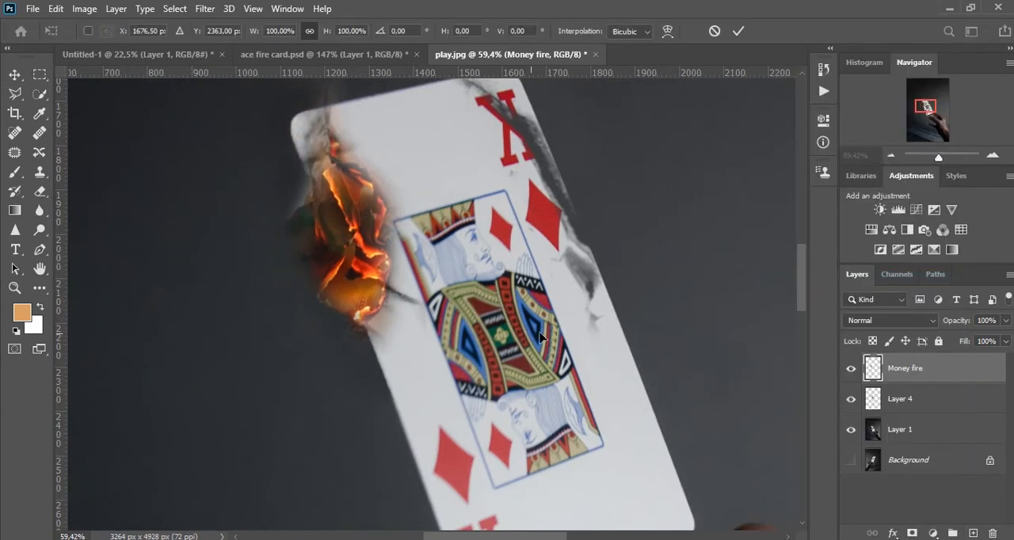
scroll(543, 293, "down", 3)
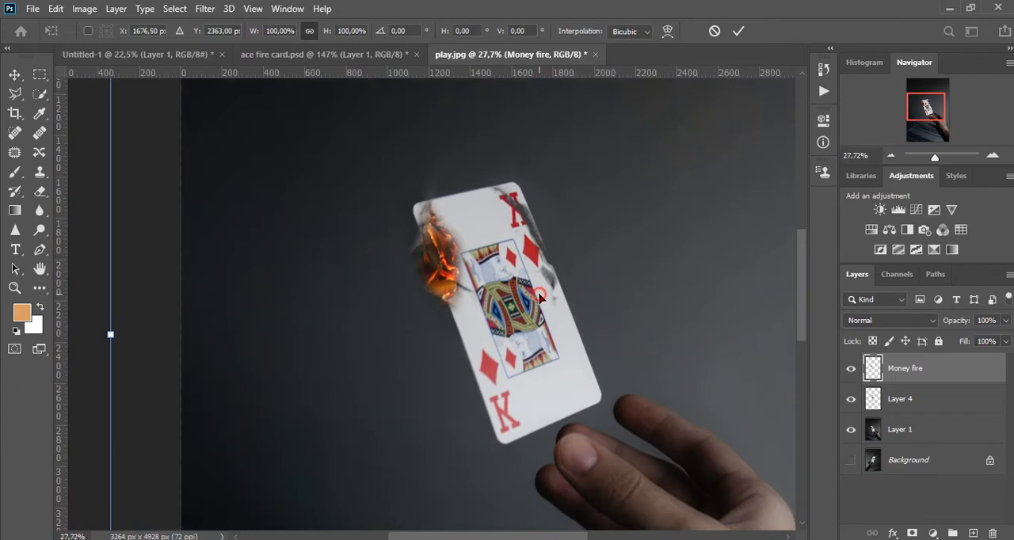
left_click_drag(511, 263, 501, 264)
key("Return")
Duplicate the Money fire layer, flip the copy horizontally and move its embers to the card's right edge.
scroll(433, 258, "up", 3)
left_click_drag(437, 260, 567, 223)
key("ctrl+t")
right_click(578, 237)
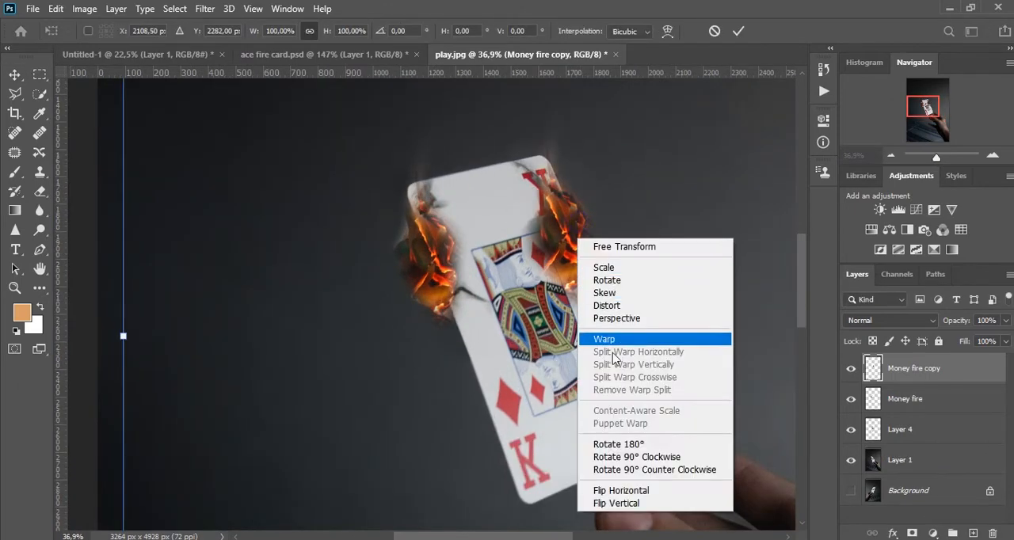
left_click(629, 494)
key("Return")
scroll(681, 264, "down", 3)
left_click_drag(682, 264, 587, 263)
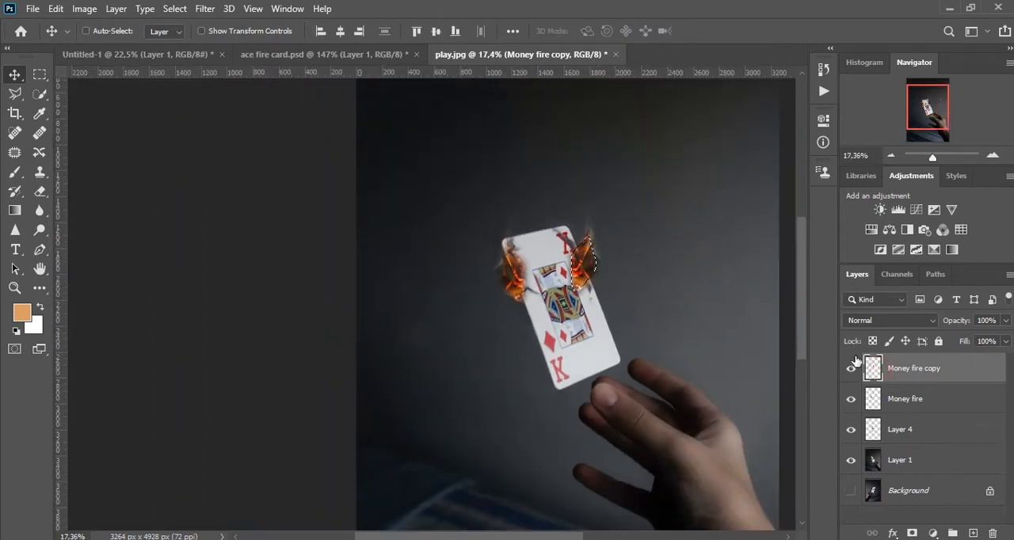
Rotate the Money fire copy by about -29° and position its embers over the cracked right edge of the card.
scroll(590, 251, "up", 3)
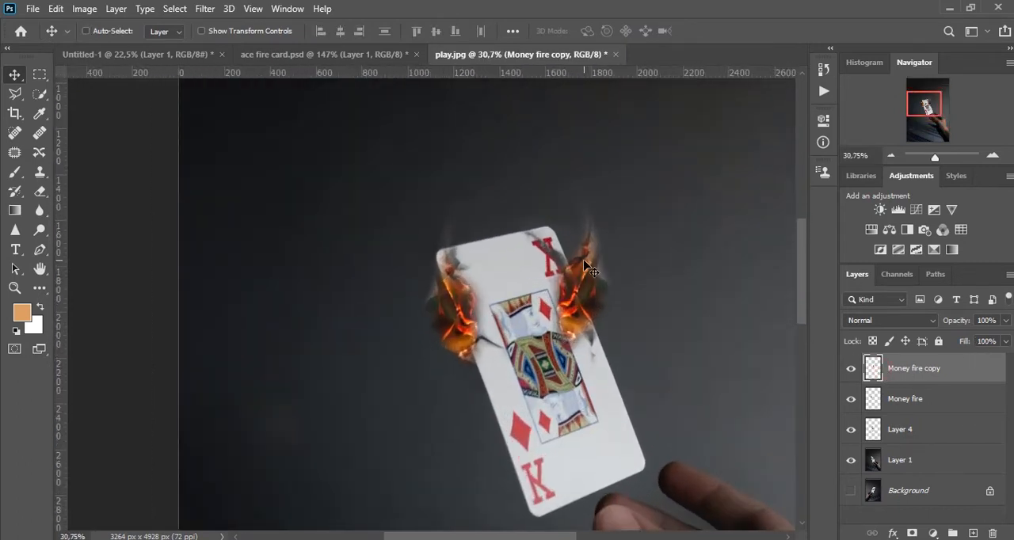
key("ctrl+t")
scroll(626, 253, "down", 3)
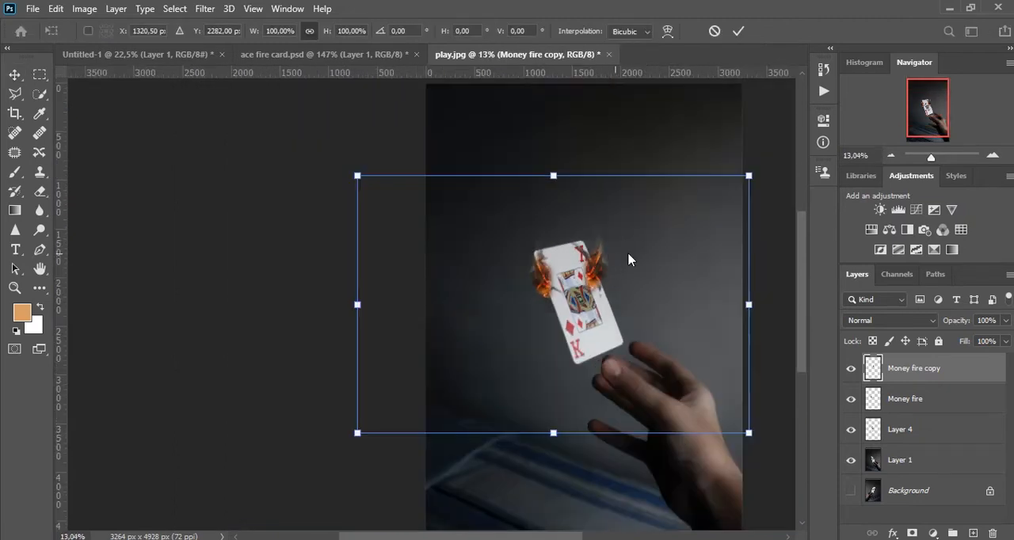
left_click_drag(630, 152, 546, 133)
left_click_drag(595, 197, 613, 208)
key("Return")
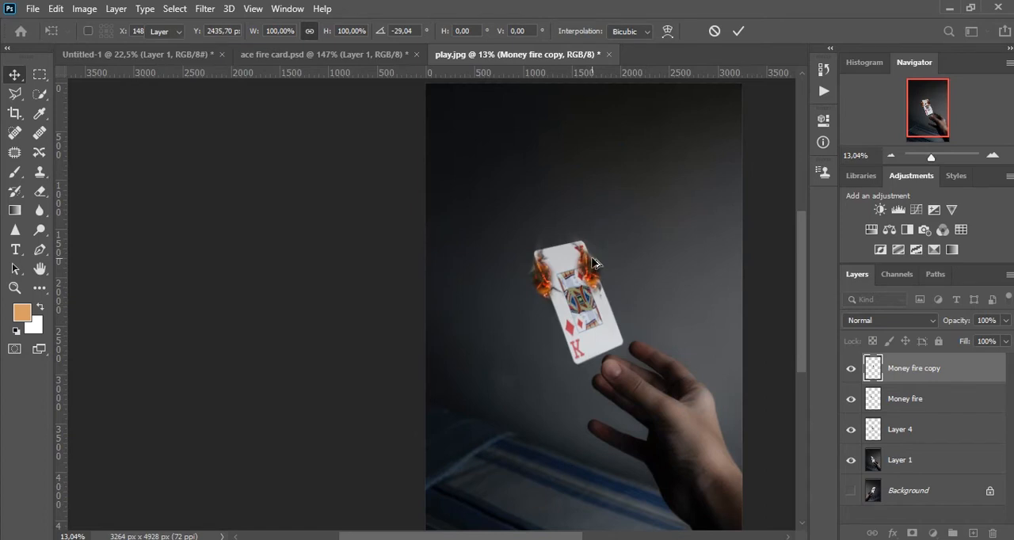
scroll(596, 263, "up", 5)
left_click_drag(570, 308, 600, 308)
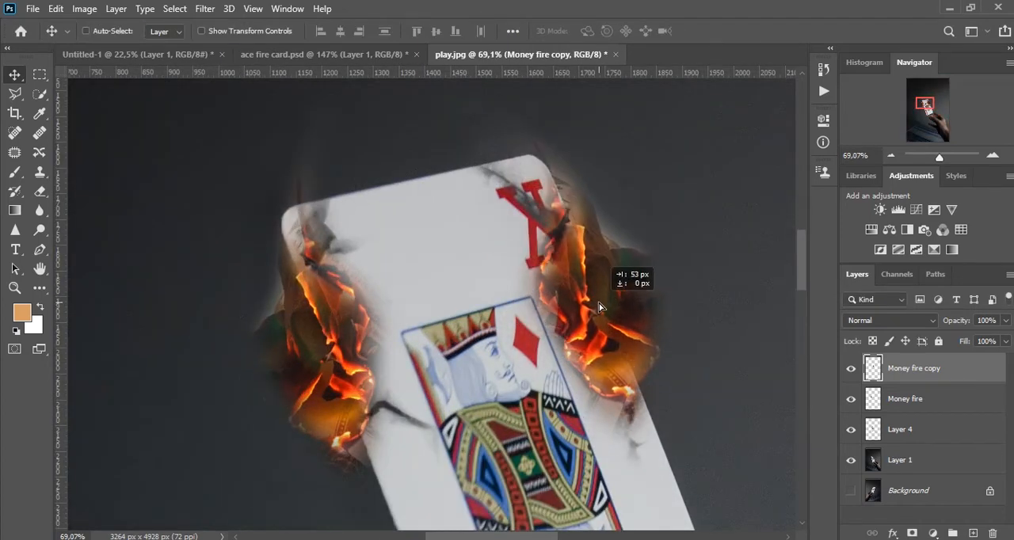
left_click_drag(560, 281, 569, 296)
Erase the haze around the Money fire copy near the card's upper right corner with a soft 43 px eraser.
scroll(554, 197, "up", 3)
key("e")
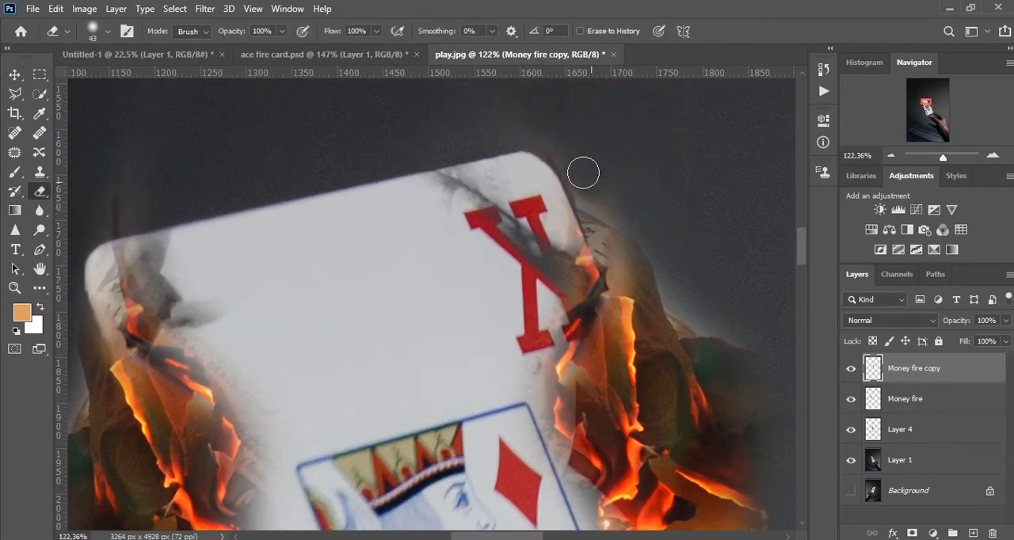
left_click_drag(592, 163, 598, 189)
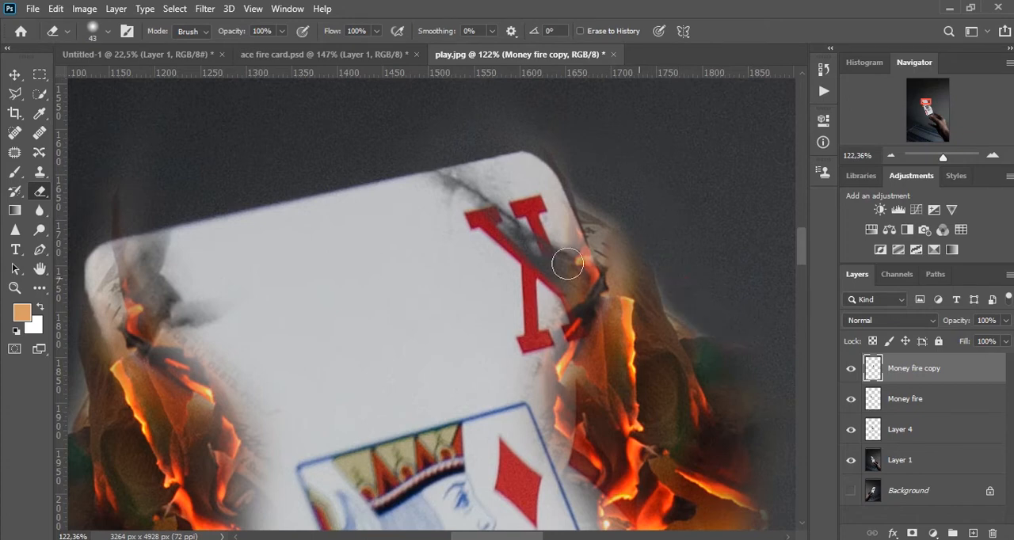
Enable Auto-Select, select the Money fire layer and erase the pale haze outside the card's upper left edge.
left_click_drag(210, 264, 465, 219)
left_click_drag(386, 358, 397, 337)
key("v")
key("e")
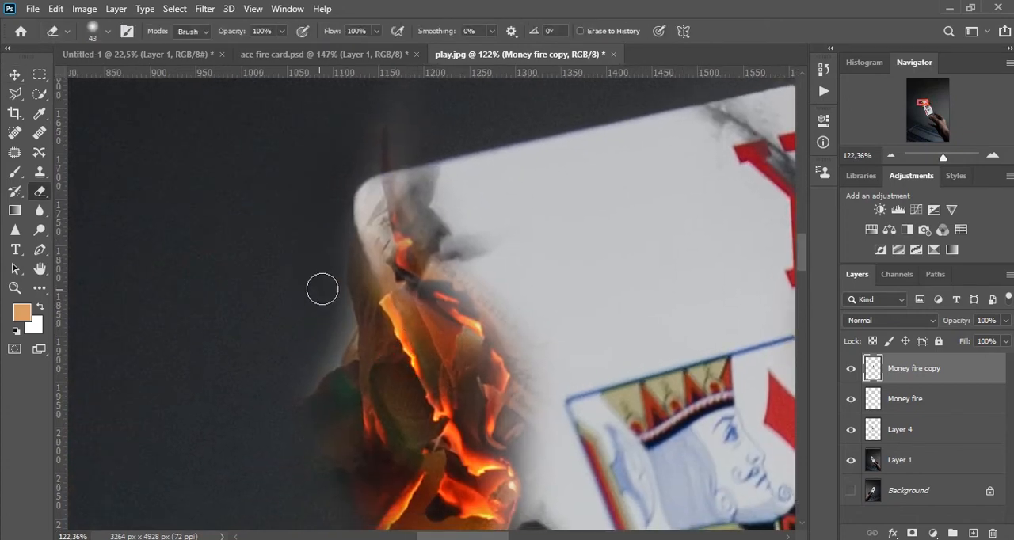
key("v")
left_click(99, 34)
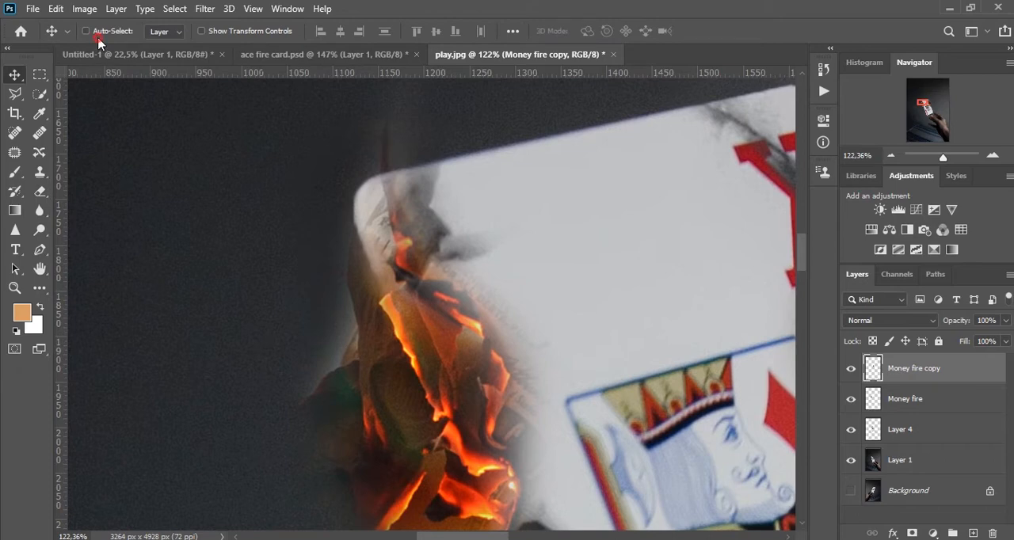
left_click(108, 30)
left_click(368, 262)
key("e")
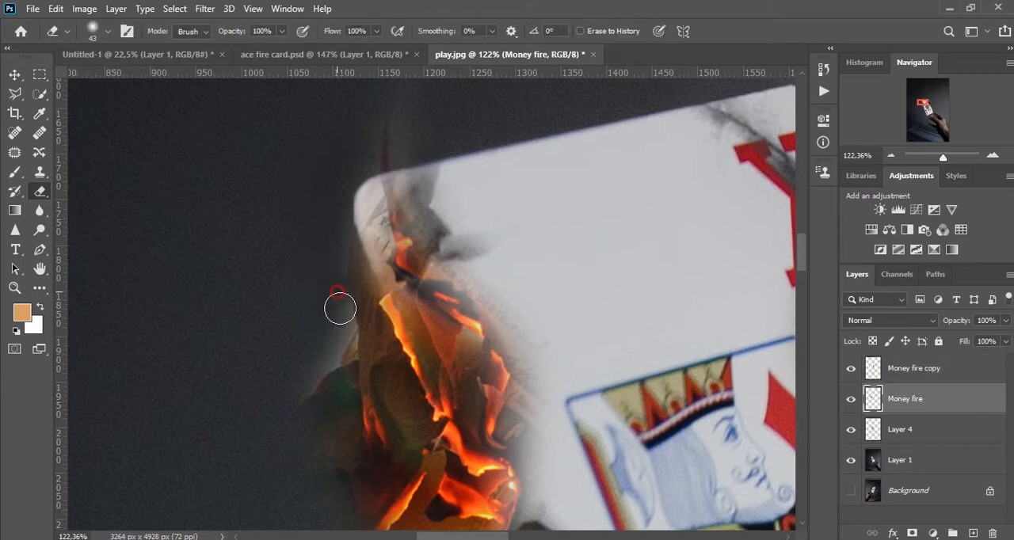
scroll(343, 301, "down", 6)
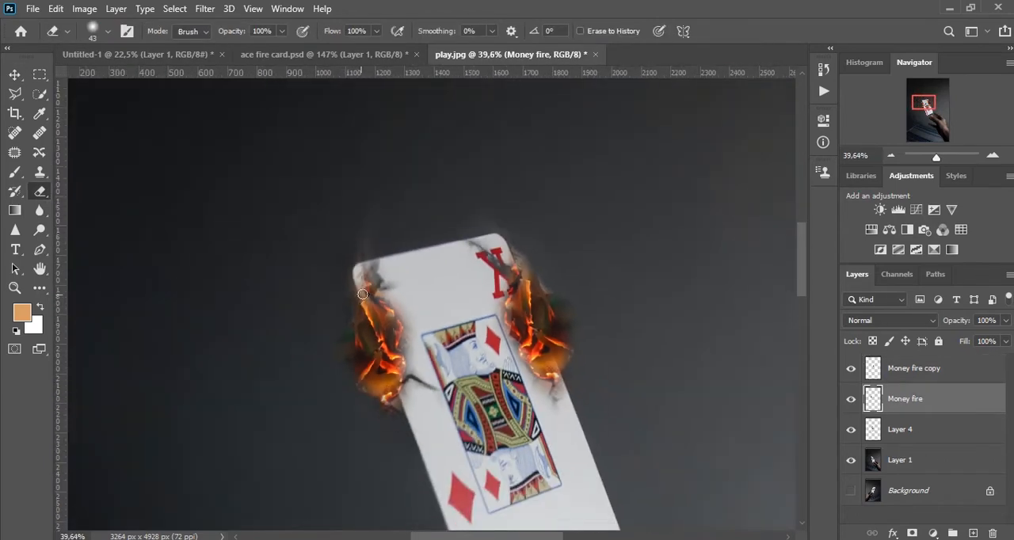
Place 2.png as an embedded layer covering the full canvas at 100% scale.
key("v")
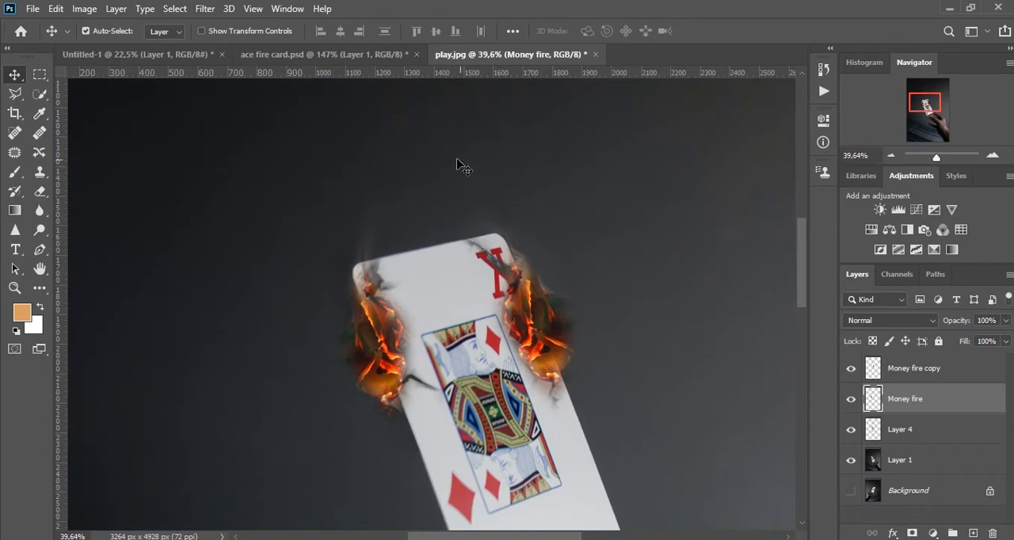
left_click(33, 9)
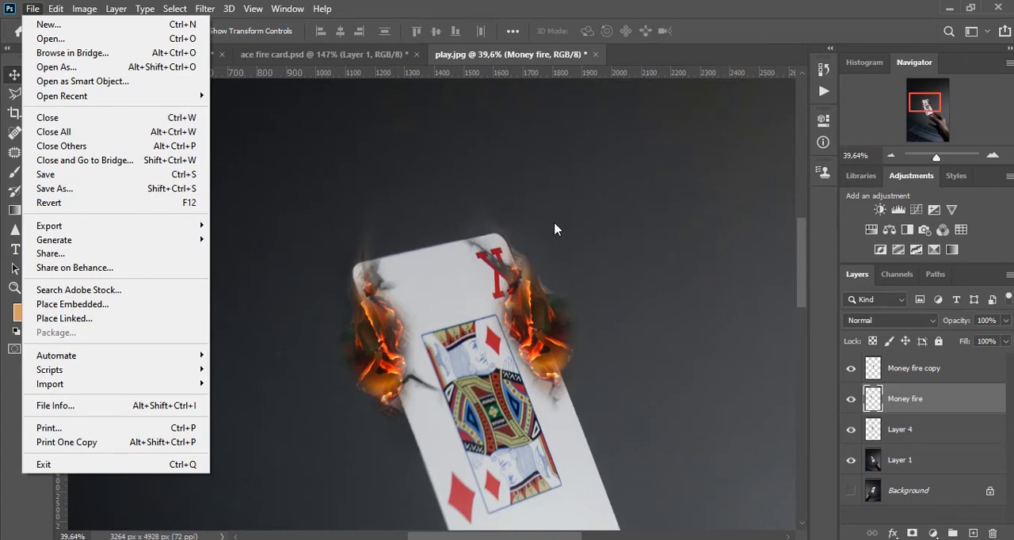
left_click(892, 156)
left_click(892, 156)
left_click(892, 156)
left_click(892, 156)
left_click(891, 156)
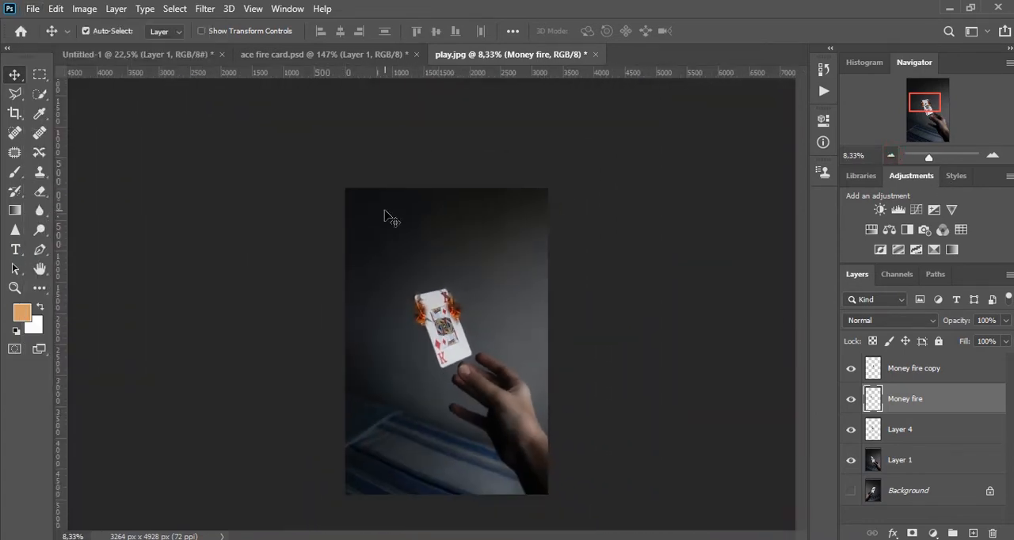
left_click(34, 9)
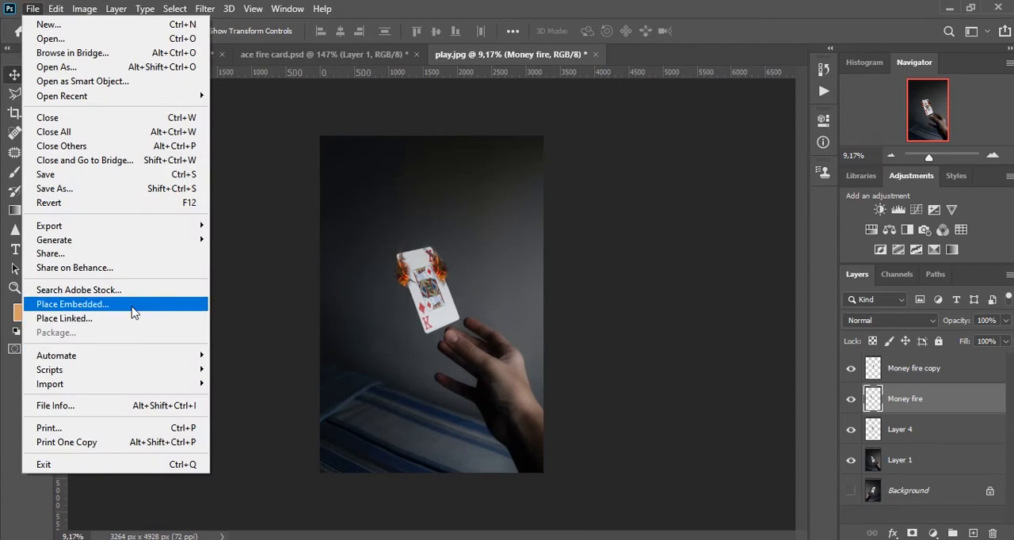
left_click(156, 306)
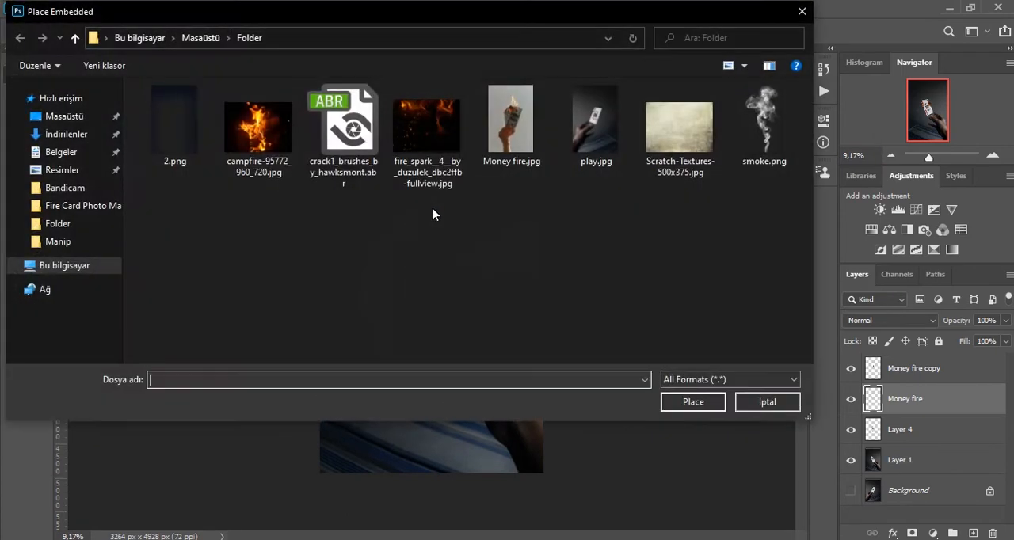
double_click(156, 110)
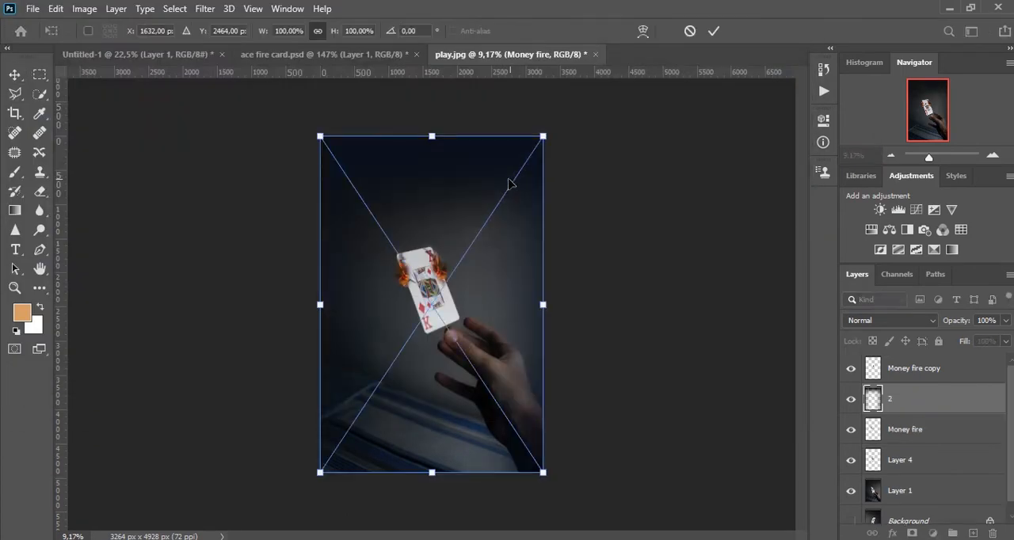
key("Return")
Move layer 2 below Layer 4 in the stack, directly above Layer 1.
scroll(418, 214, "up", 1)
left_click_drag(942, 398, 952, 463)
scroll(471, 272, "up", 3)
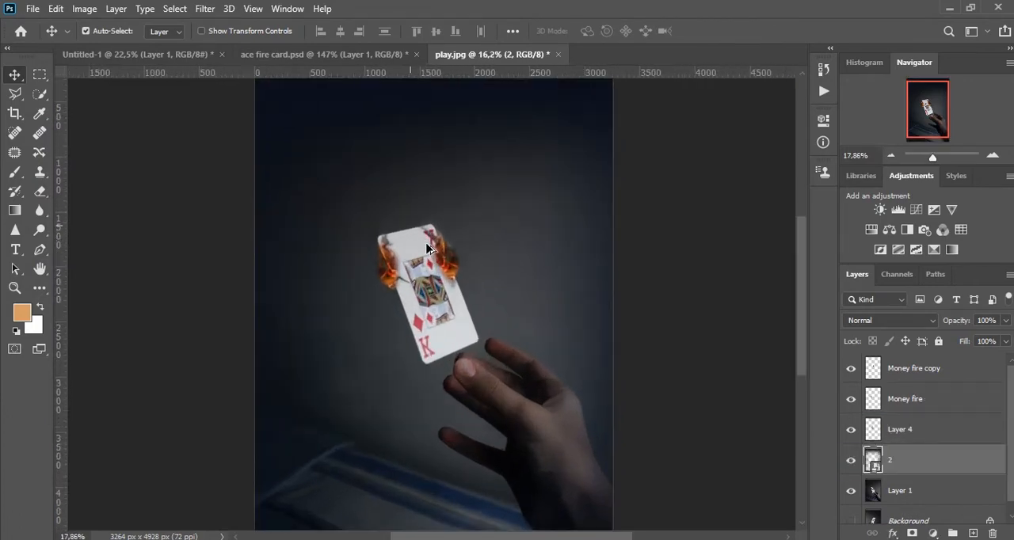
scroll(469, 271, "down", 1)
left_click_drag(457, 244, 454, 255)
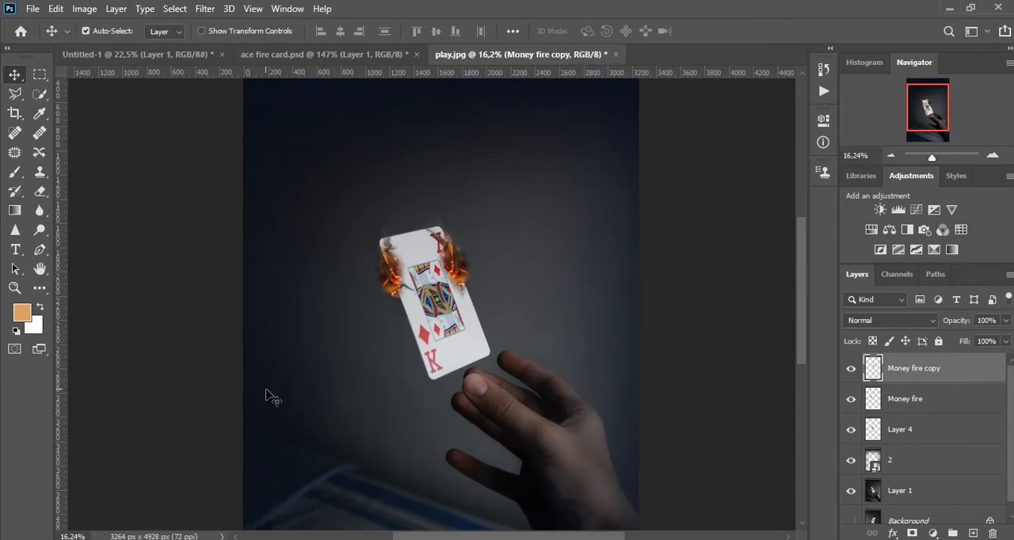
key("e")
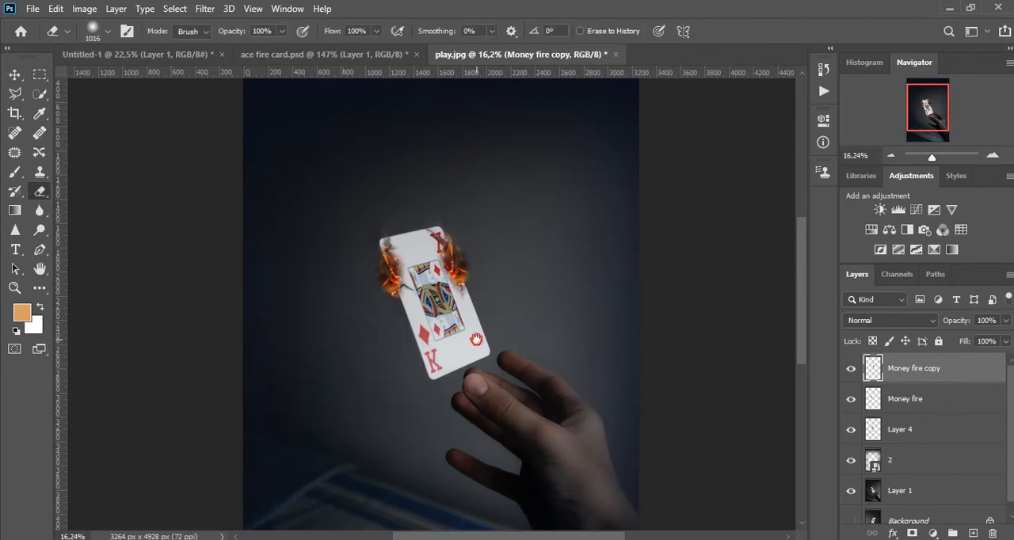
left_click(383, 266, "ctrl")
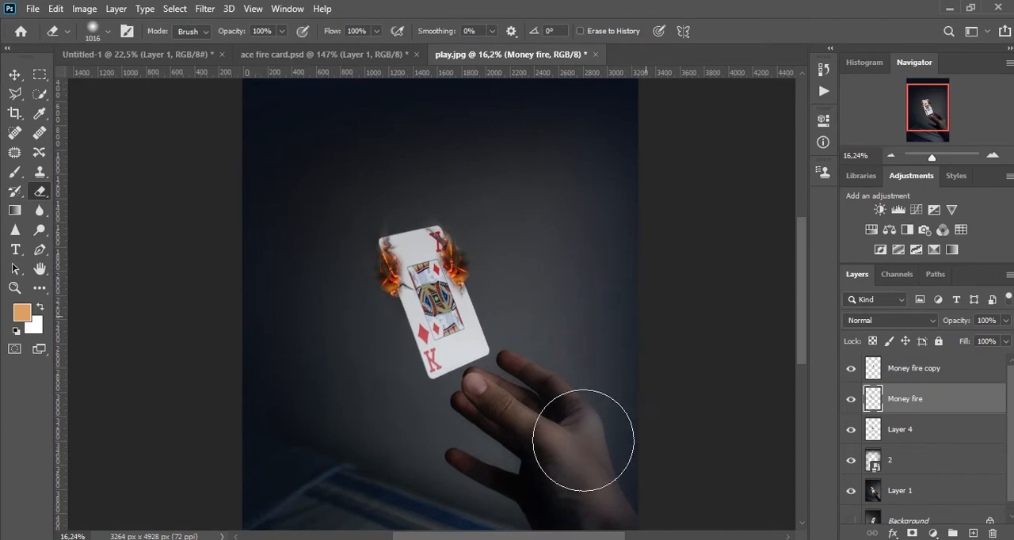
scroll(498, 238, "up", 3)
key("v")
Place the campfire-95772_960_720.jpg image embedded above the Money fire copy and move it over the card's upper half.
left_click(428, 273)
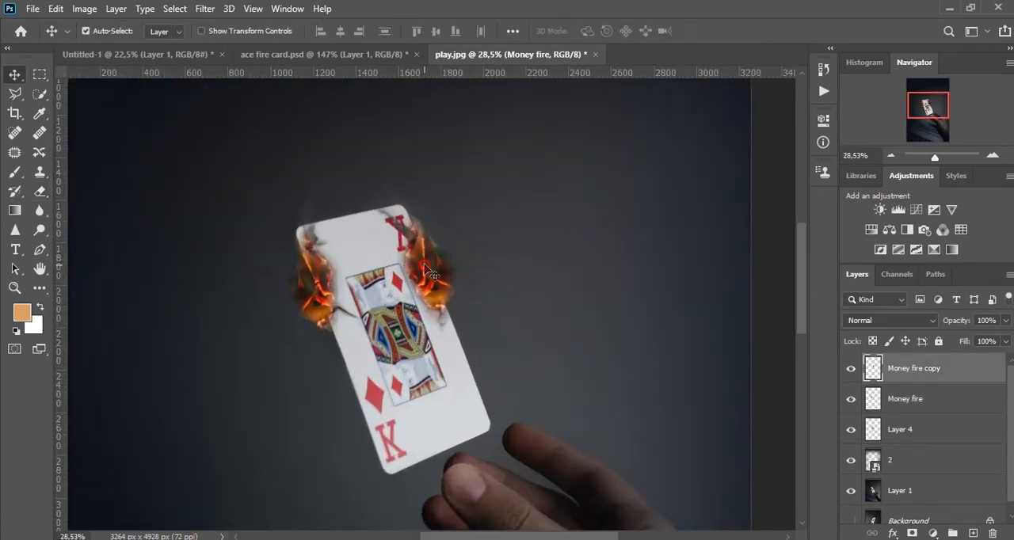
scroll(464, 224, "down", 1)
left_click(52, 8)
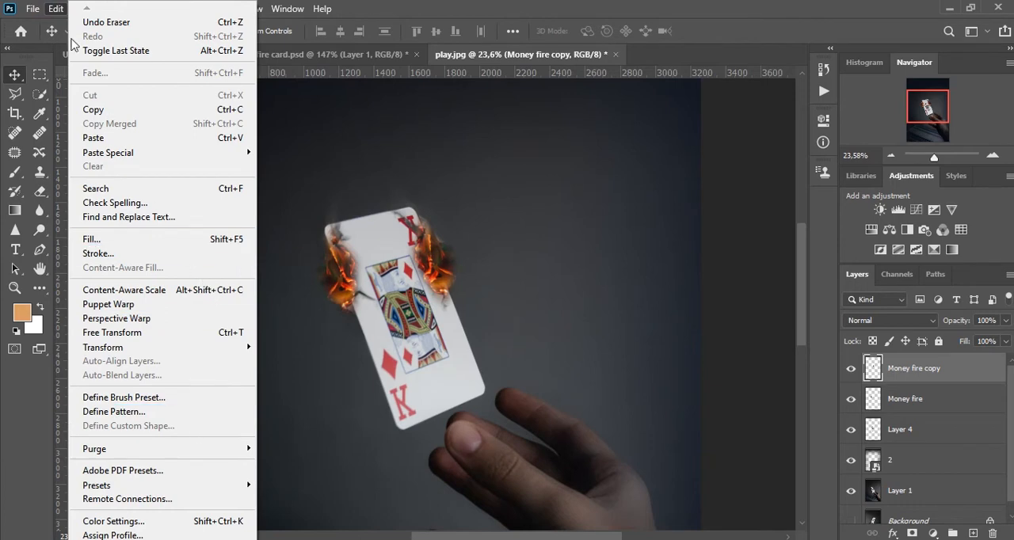
mouse_move(33, 9)
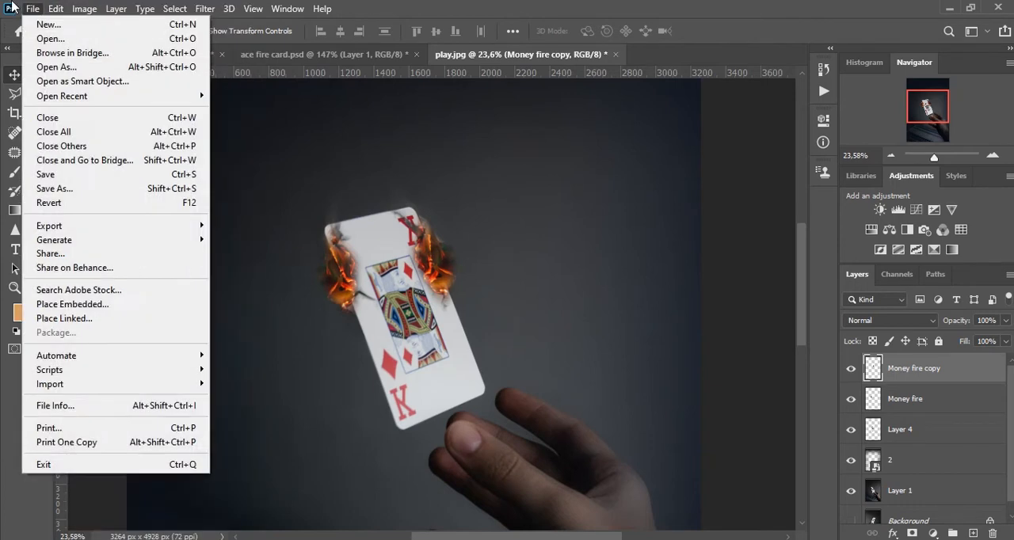
left_click(161, 305)
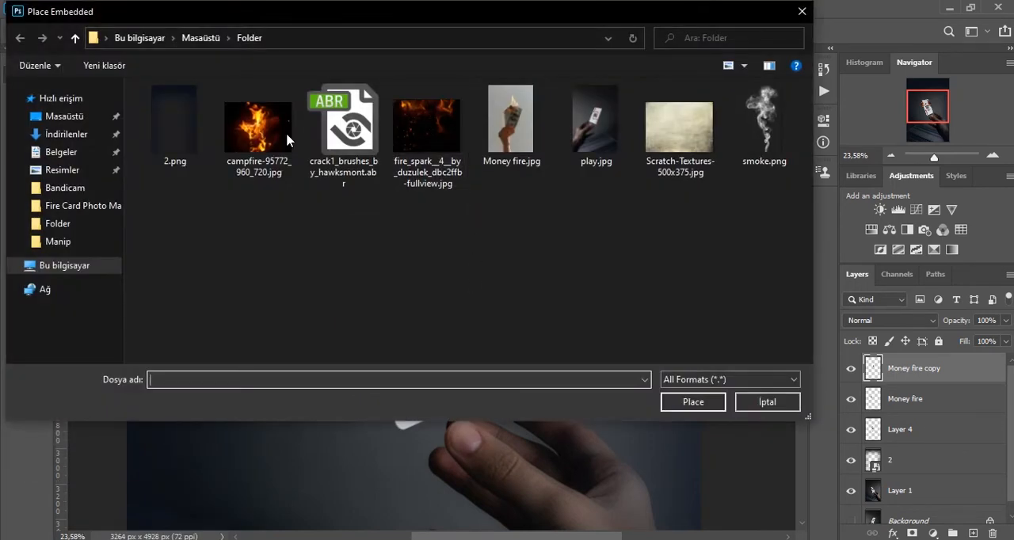
left_click(258, 131)
double_click(256, 124)
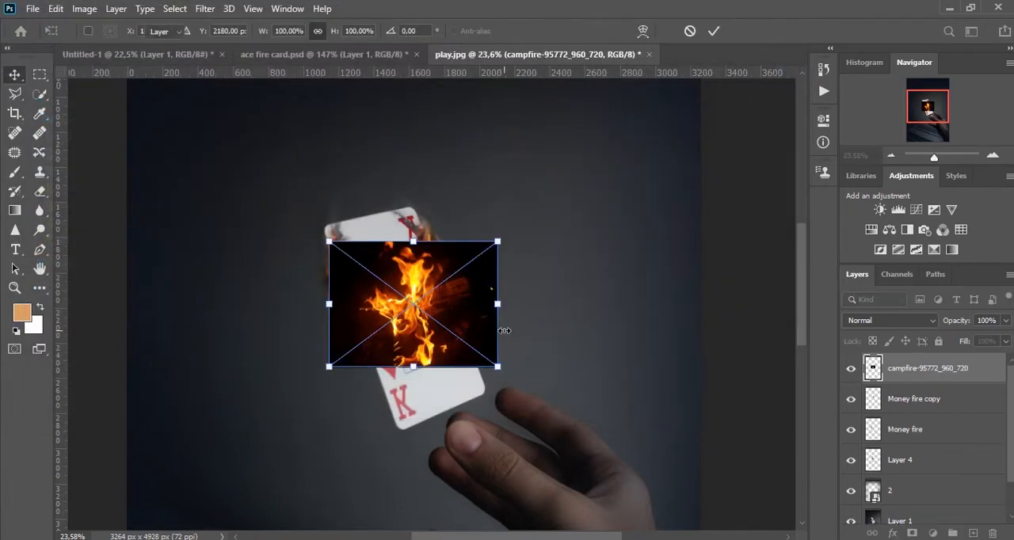
key("Return")
left_click_drag(400, 254, 372, 235)
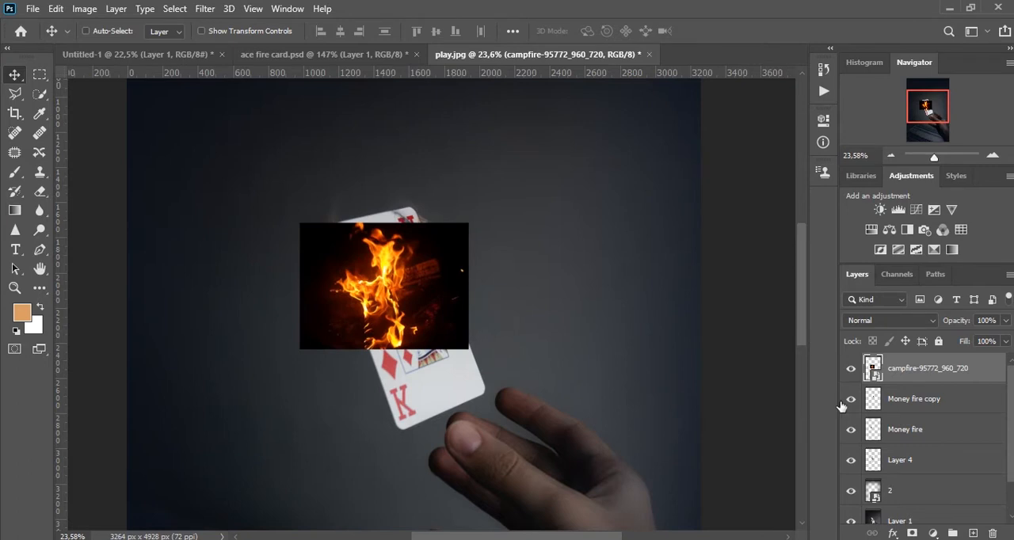
Duplicate the campfire layer and rasterize the copy.
key("ctrl+j")
right_click(956, 362)
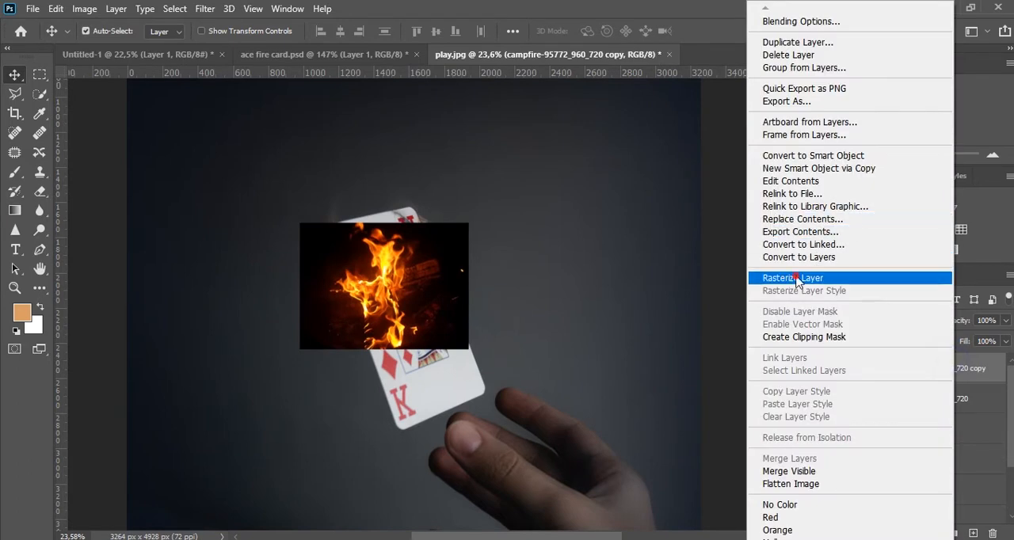
left_click(792, 278)
With the original campfire layer hidden, set the copy's blend mode to Screen and enlarge it so flames rise above the card.
left_click(890, 320)
left_click(855, 295)
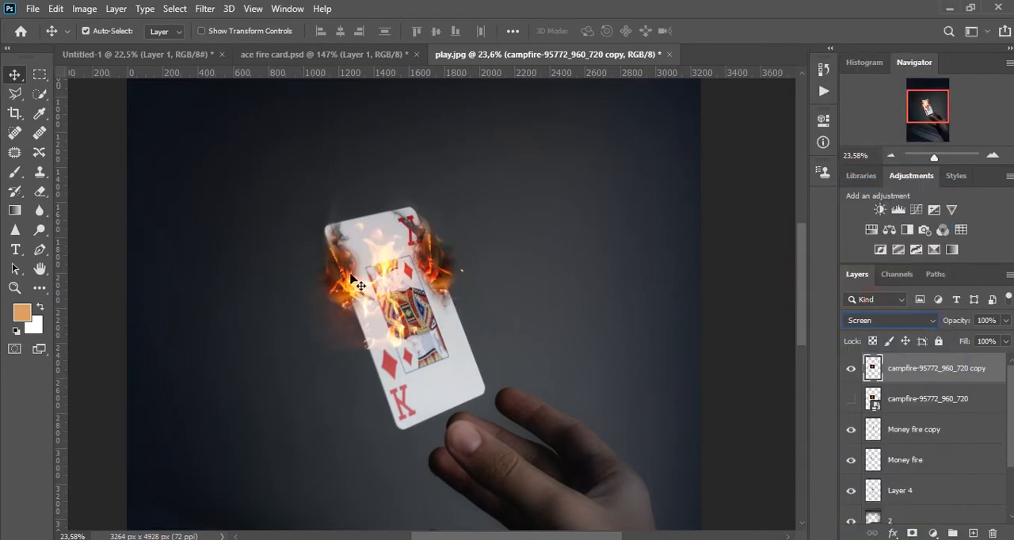
left_click_drag(391, 290, 407, 251)
key("ctrl+t")
left_click_drag(485, 310, 507, 325)
key("Return")
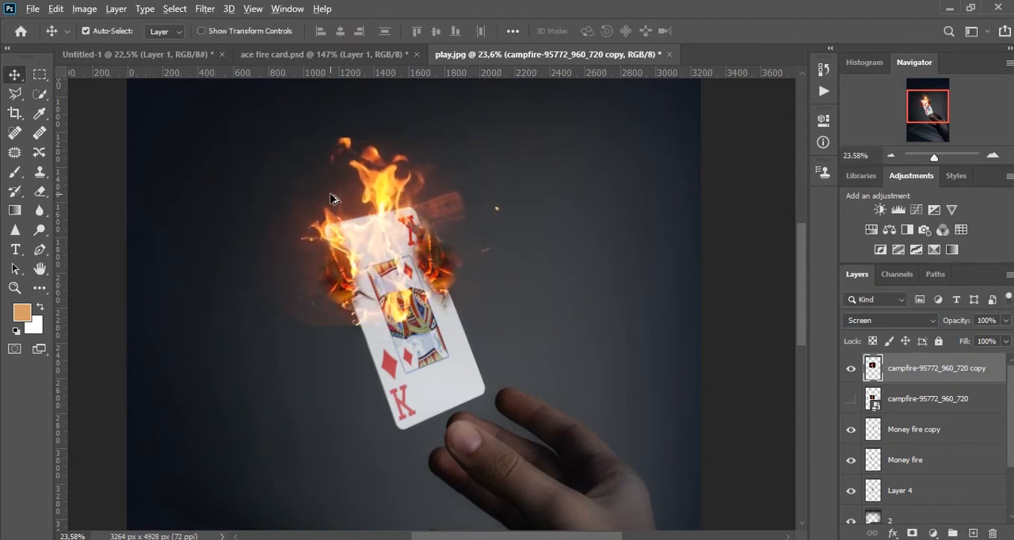
Add a layer mask to the campfire copy and paint out the log and stray haze beside the card with a soft black brush.
scroll(333, 198, "up", 2)
scroll(428, 222, "up", 1)
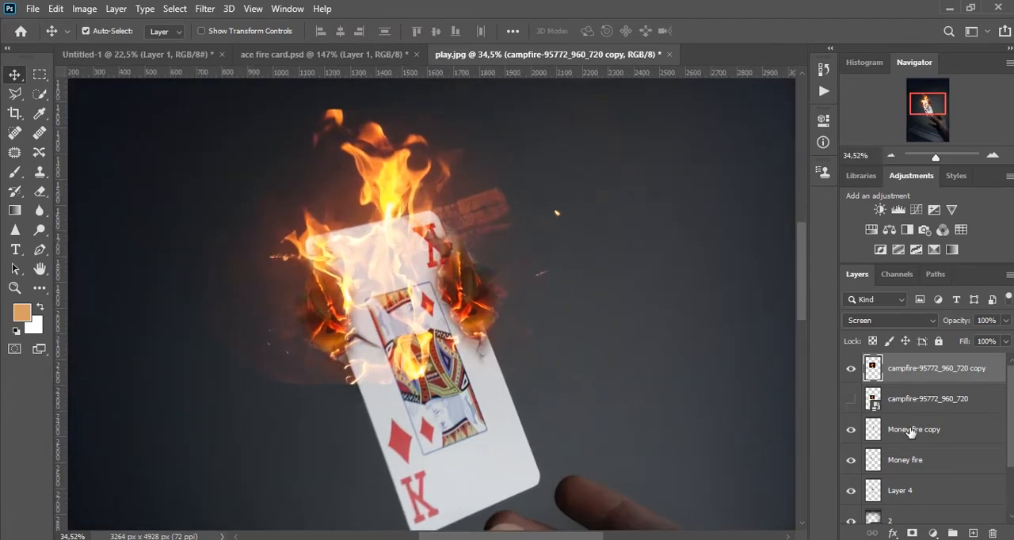
left_click(913, 534)
key("b")
mouse_move(510, 209)
left_mouse_down()
mouse_move(494, 199)
mouse_move(497, 211)
left_mouse_up()
mouse_move(515, 197)
left_mouse_down()
mouse_move(546, 220)
mouse_move(510, 194)
mouse_move(502, 206)
mouse_move(482, 204)
left_mouse_up()
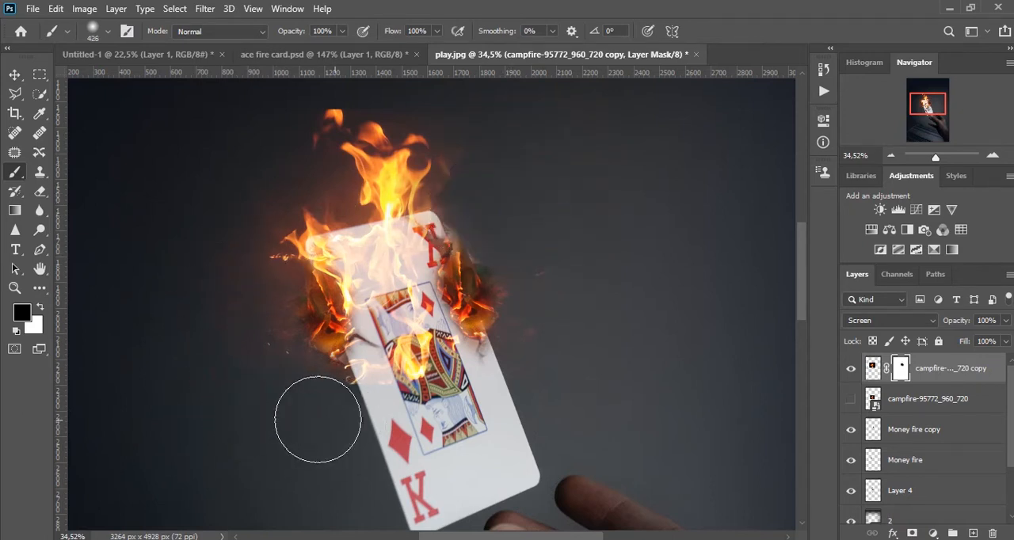
key("v")
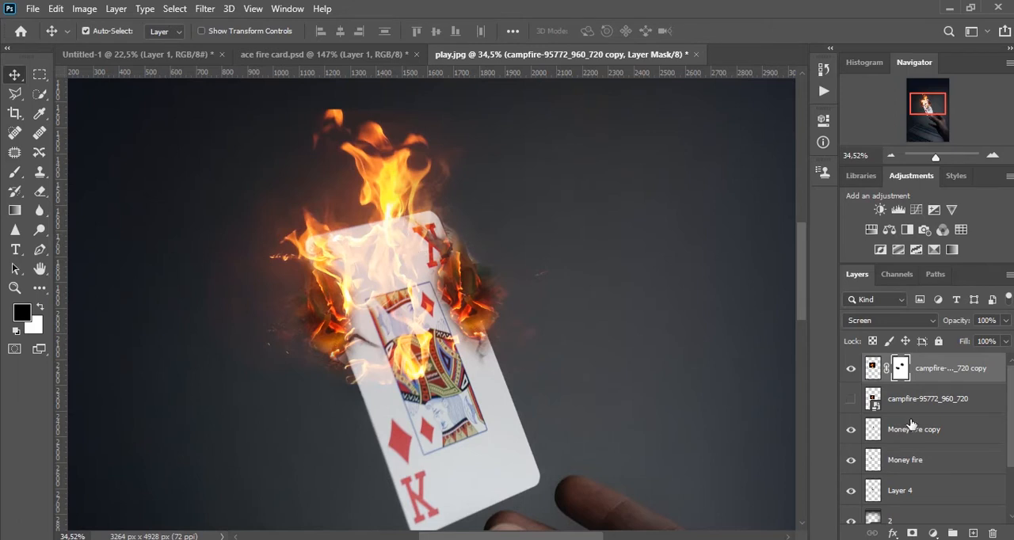
Transform the Money fire copy to 90.51% width, 128.30% height and -10.17° rotation so its embers follow the card's right edge.
left_click(893, 438)
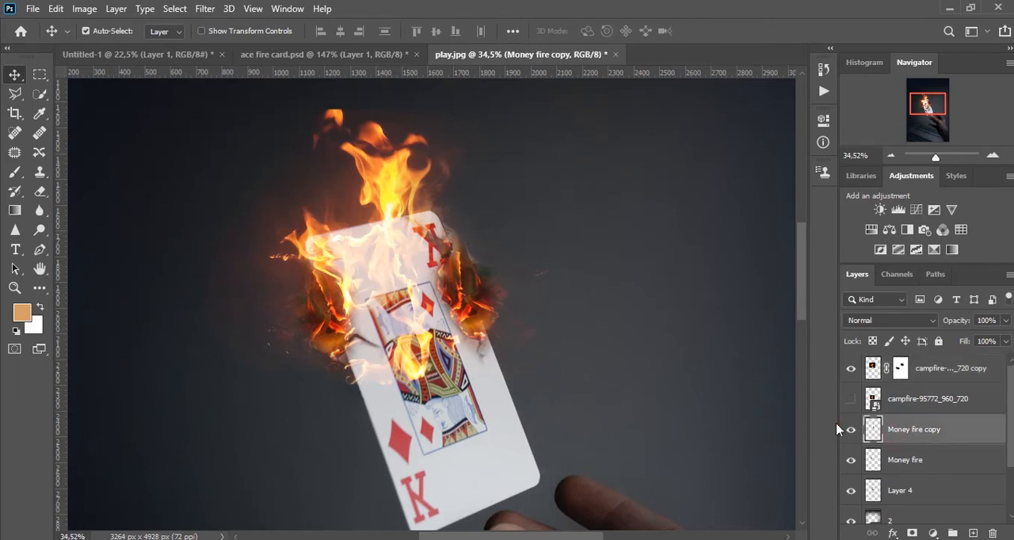
left_click(854, 430)
left_click(854, 430)
key("ctrl+t")
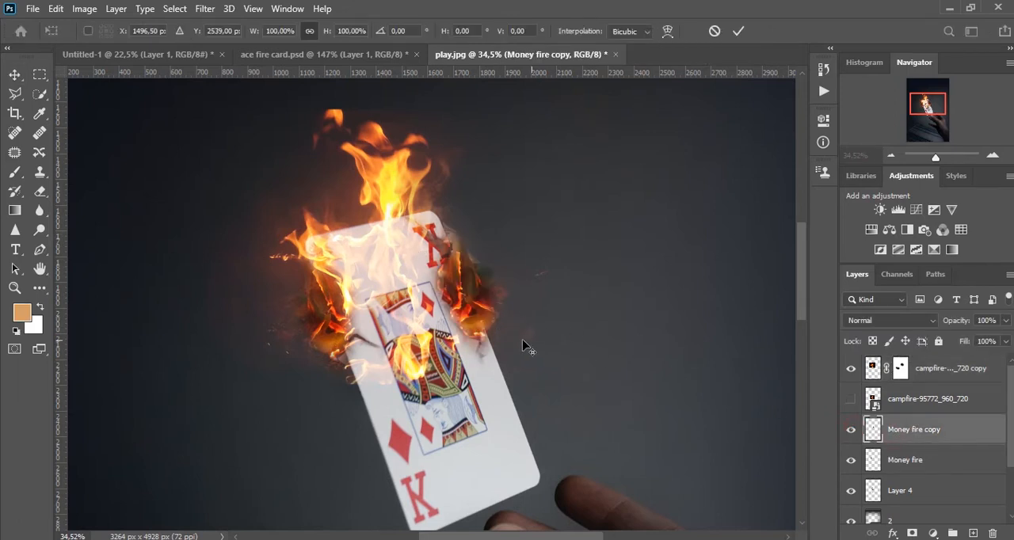
scroll(537, 347, "down", 6)
left_click_drag(430, 432, 424, 491)
left_click_drag(652, 420, 654, 332)
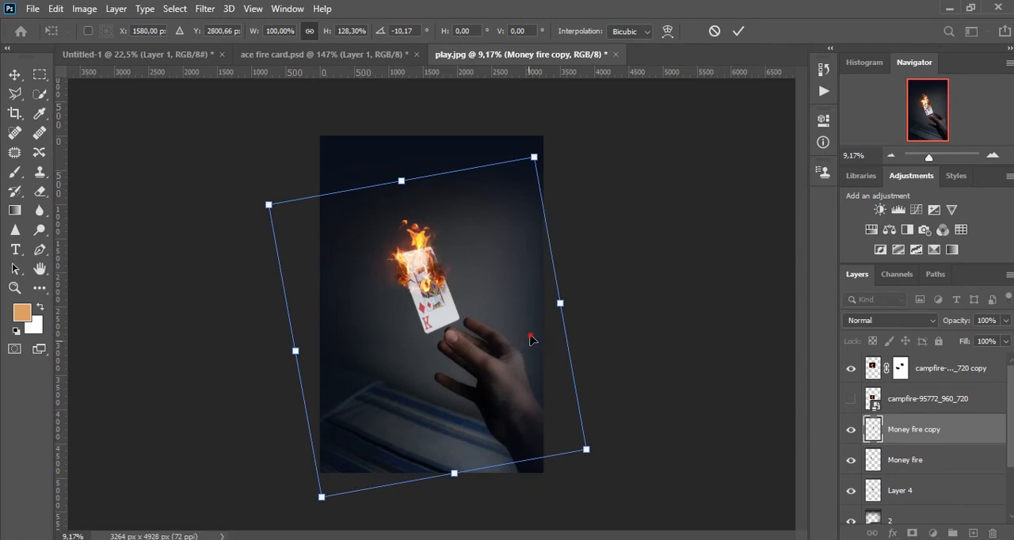
left_click_drag(570, 298, 544, 299)
left_click_drag(496, 325, 505, 328)
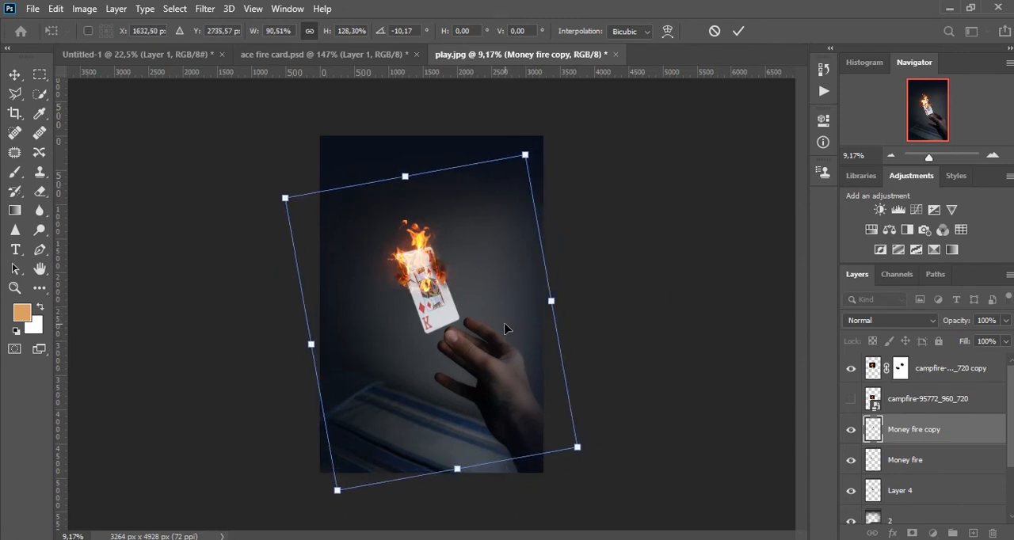
key("Return")
scroll(411, 237, "up", 9)
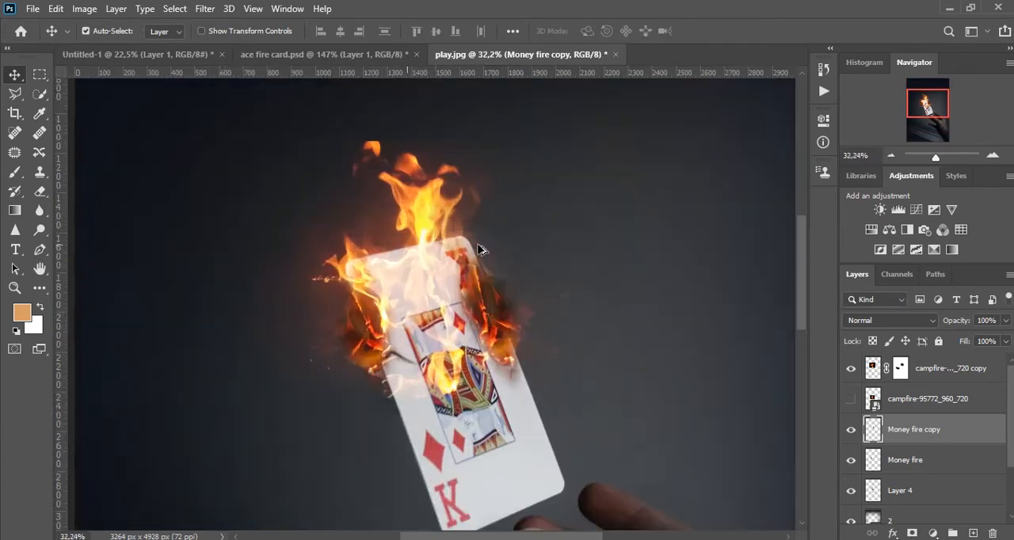
left_click_drag(515, 300, 511, 290)
scroll(505, 309, "down", 3)
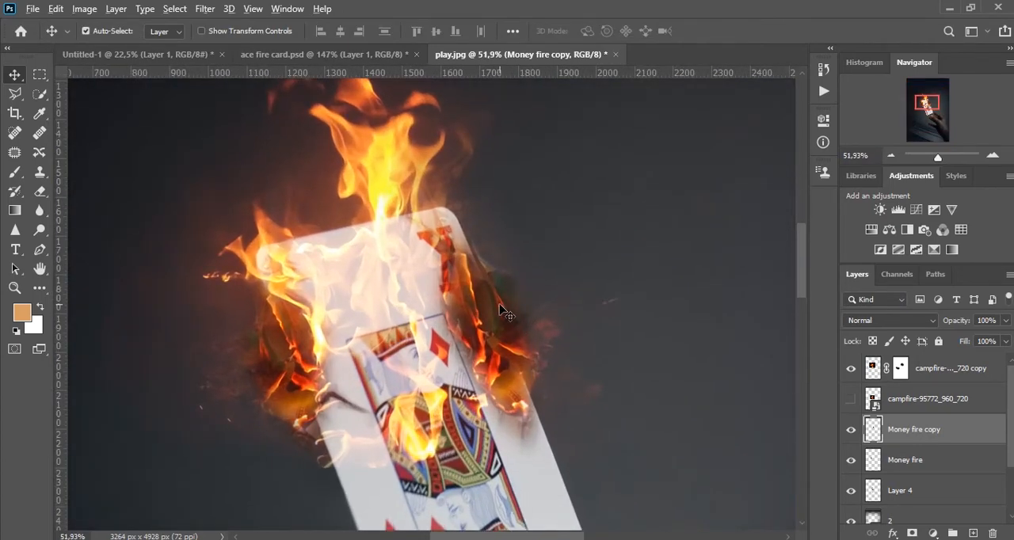
Review the burning card and toggle the visibility of Layer 4 and Money fire to check what each layer contains.
scroll(432, 267, "down", 1)
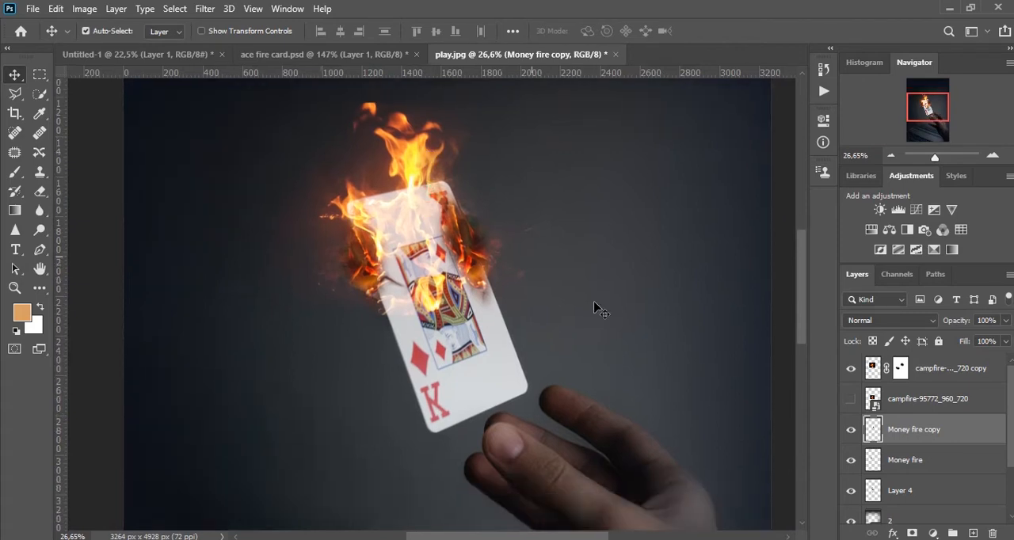
scroll(632, 388, "down", 1)
scroll(574, 332, "up", 1)
left_click_drag(573, 332, 498, 260)
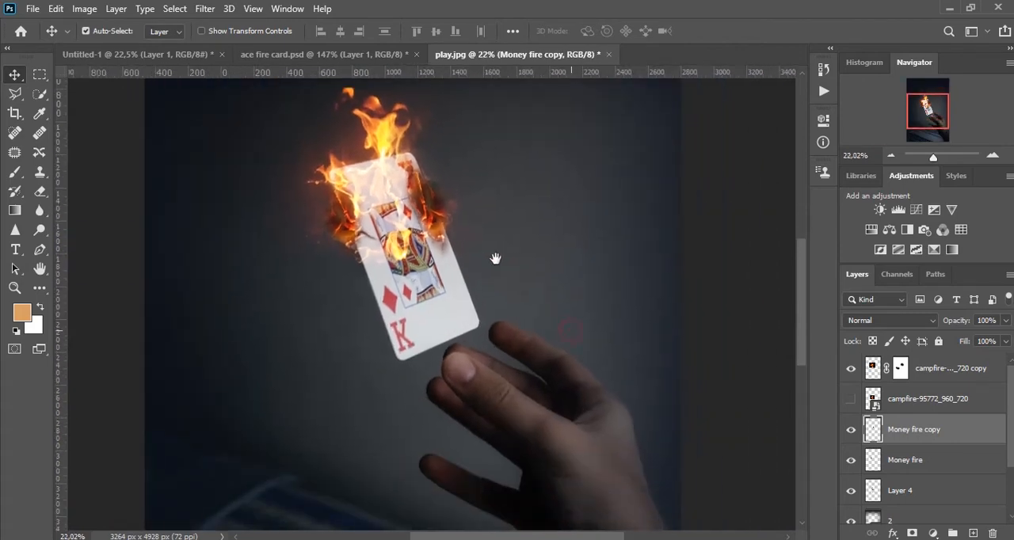
scroll(970, 515, "down", 2)
left_click(903, 458)
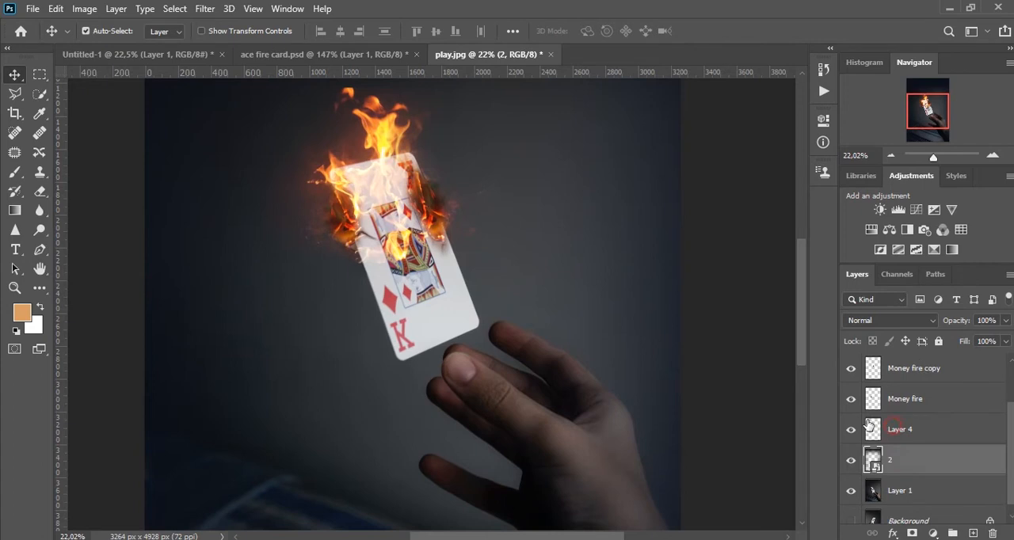
left_click(871, 429)
left_click(851, 430)
left_click(850, 429)
left_click(851, 400)
left_click(851, 399)
left_click(903, 492)
left_click(851, 430)
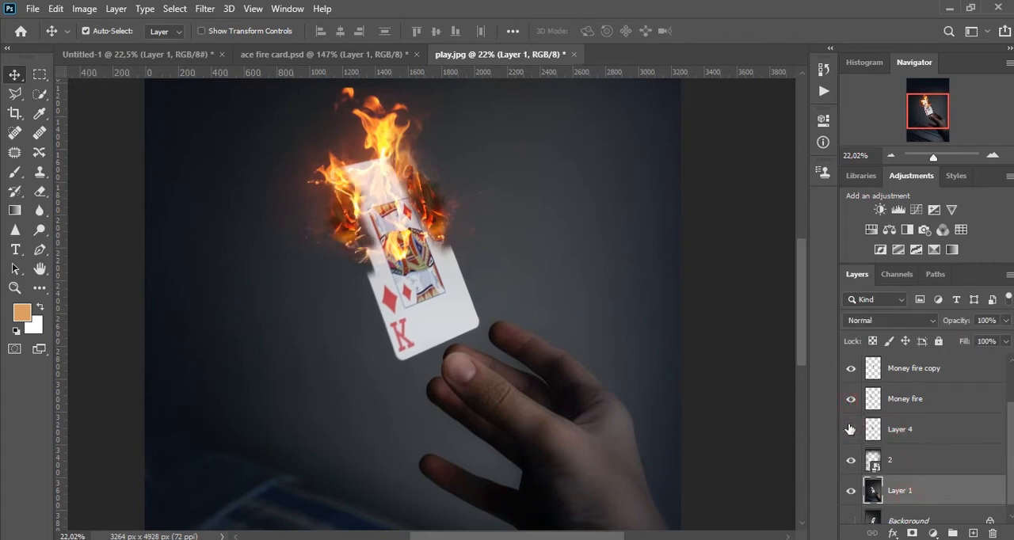
left_click(851, 429)
left_click(872, 428, "ctrl")
scroll(476, 238, "up", 3)
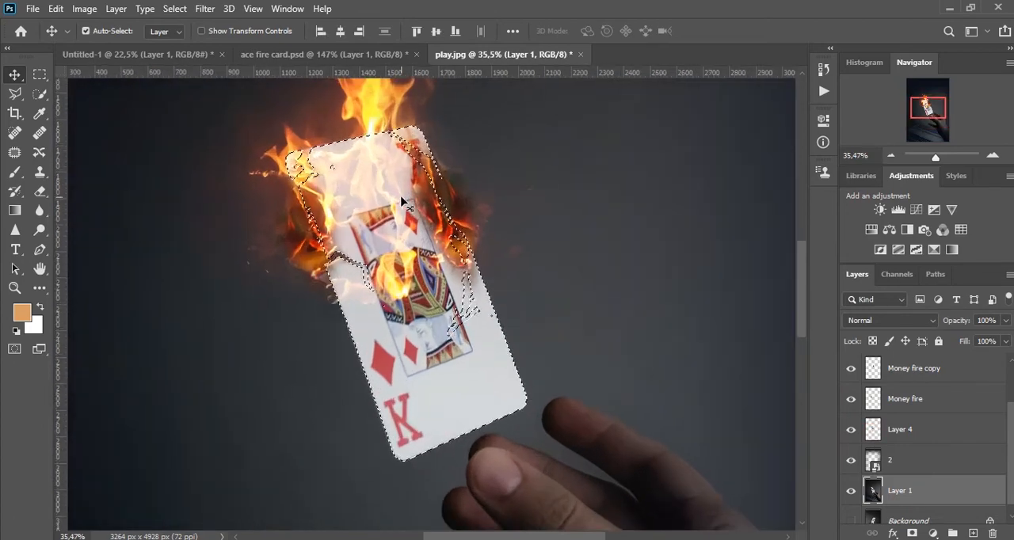
key("ctrl+d")
Duplicate Layer 4 and hide the original.
left_click(898, 430)
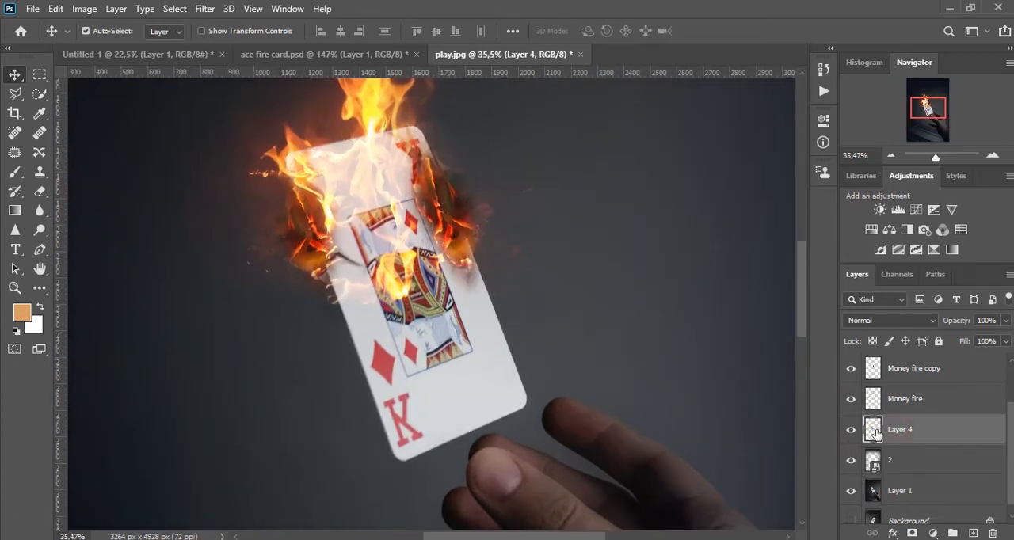
key("ctrl+j")
Place the Scratch-Textures-500x375 image as an embedded layer above Layer 4 copy and rasterize it.
left_click(33, 9)
left_click(113, 313)
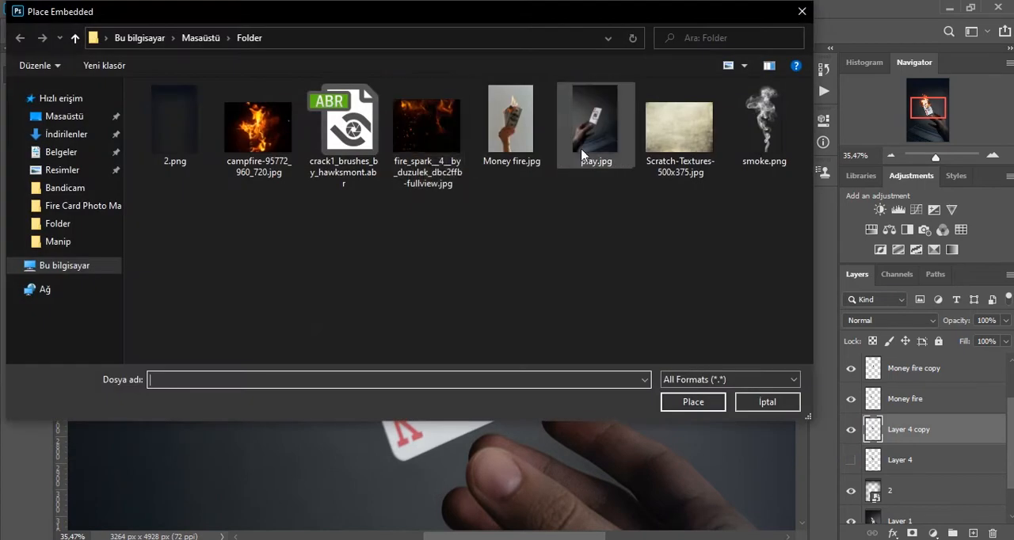
double_click(678, 133)
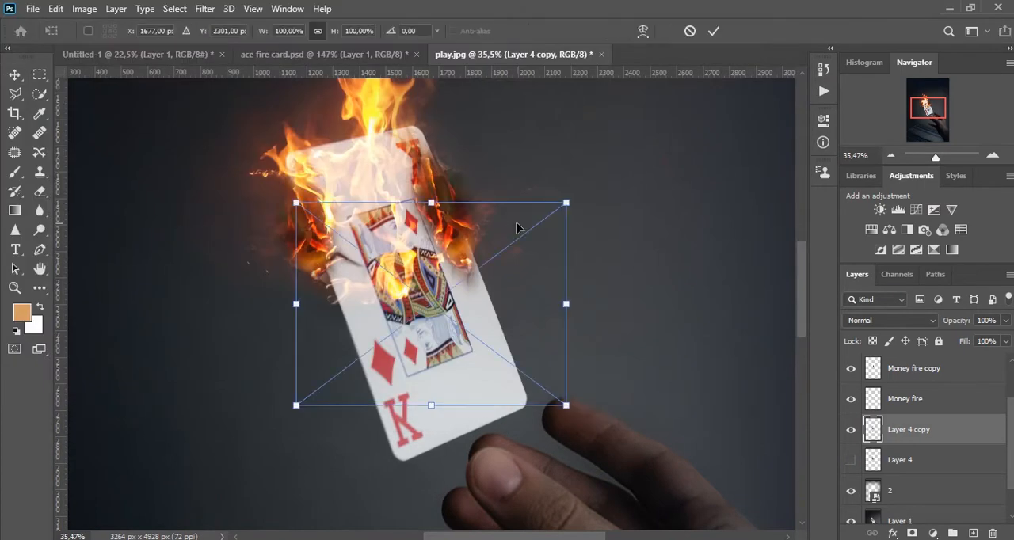
key("Return")
left_click_drag(944, 431, 944, 411)
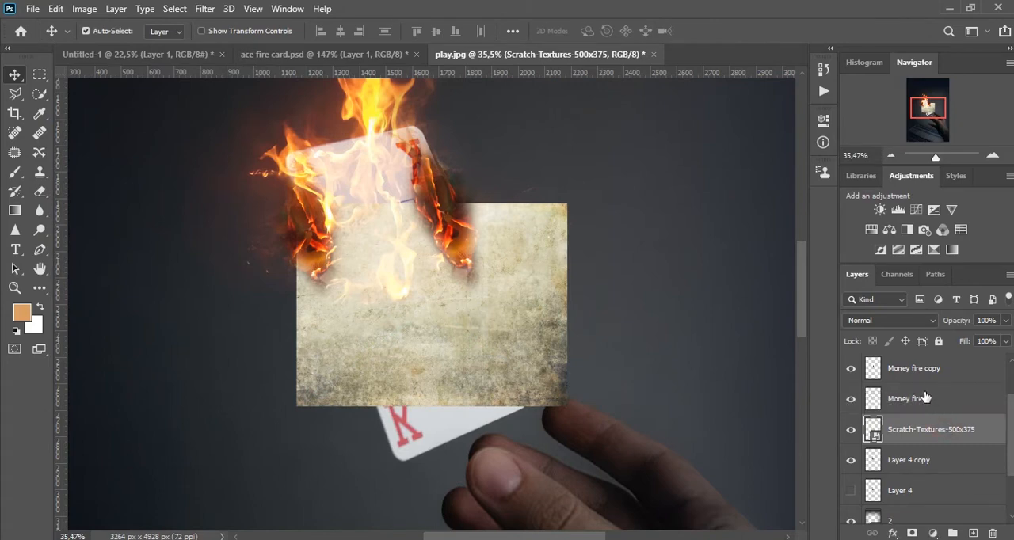
left_click(849, 461)
left_click(850, 462)
right_click(957, 430)
left_click(805, 282)
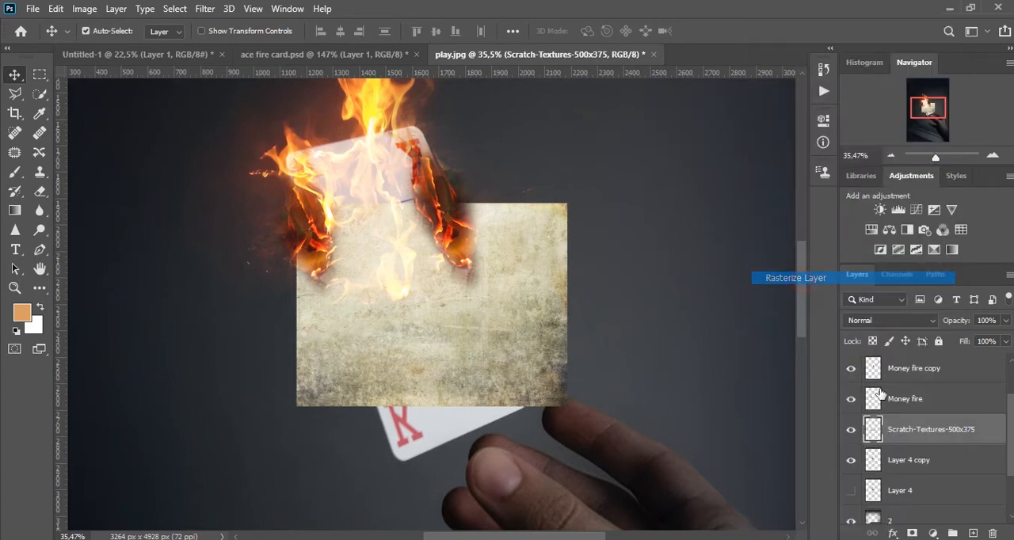
Transform the scratch texture to 127.61% scale and 67.62° rotation so it covers the whole card.
left_click(882, 462)
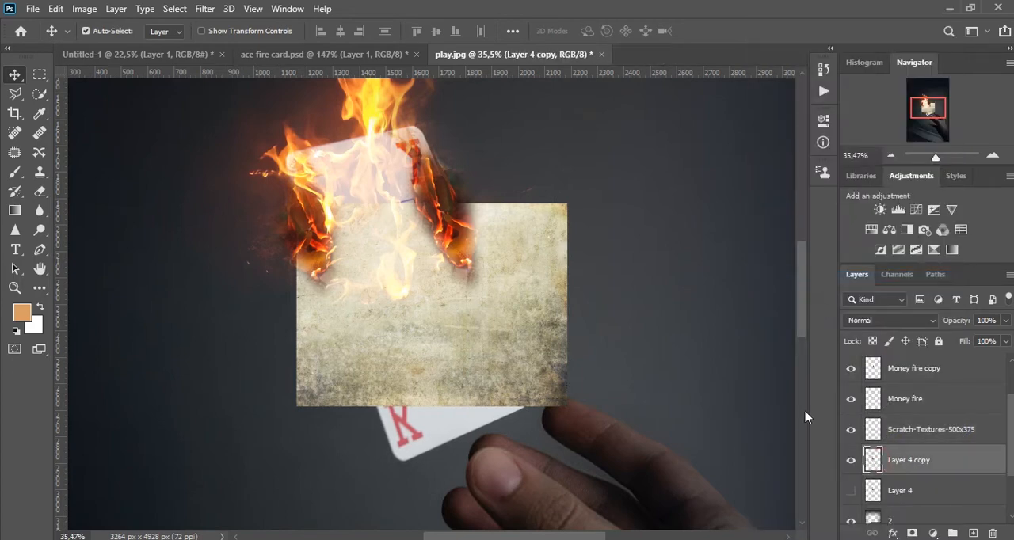
left_click(876, 427)
key("ctrl+t")
left_click_drag(657, 335, 493, 470)
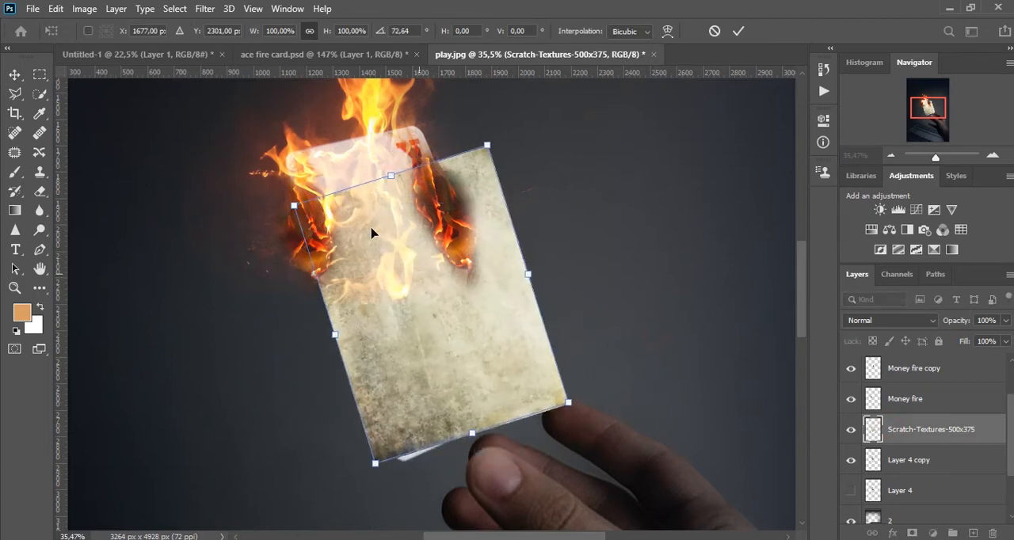
left_click_drag(390, 174, 372, 115)
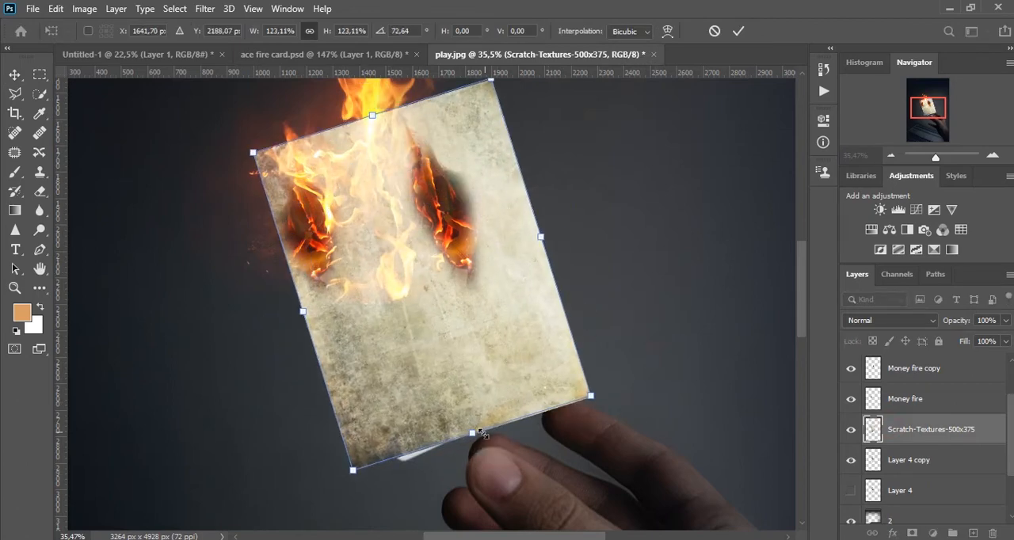
left_click_drag(475, 435, 478, 447)
left_click_drag(642, 431, 656, 410)
double_click(577, 378)
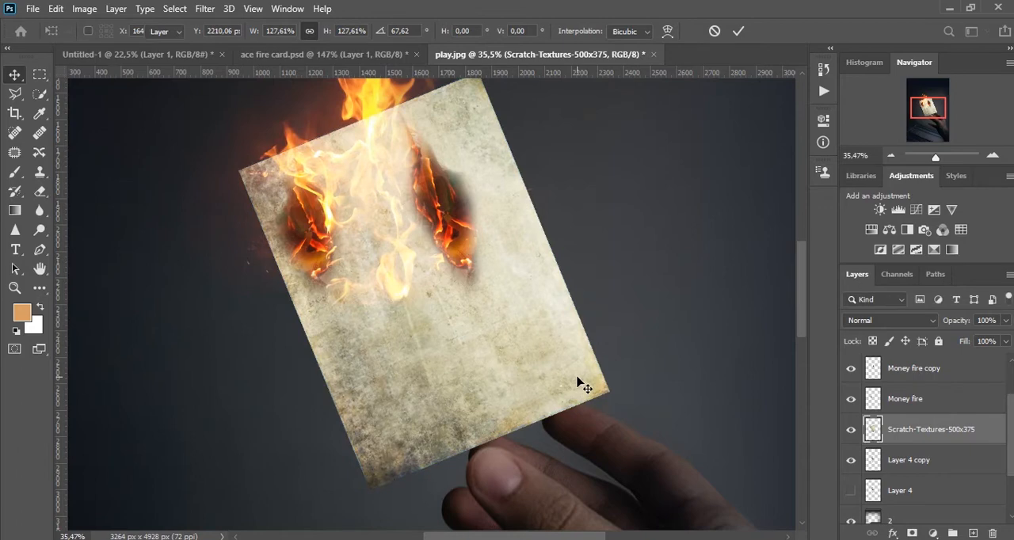
Copy the card-shaped part of the scratch texture to a new layer using Layer 4 copy's outline, and delete the full texture layer.
left_click(874, 463, "ctrl")
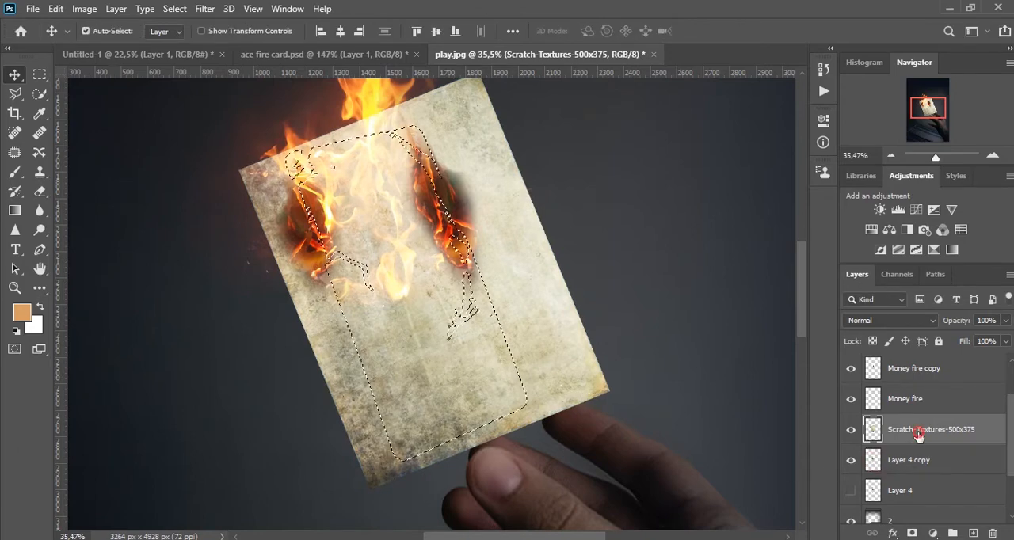
key("ctrl+j")
left_click(851, 466)
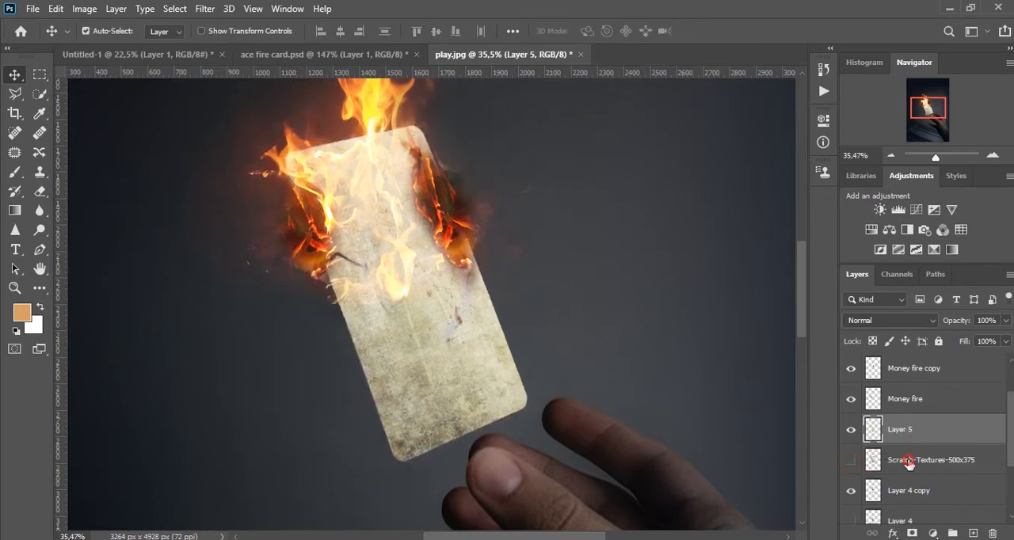
left_click(909, 461)
key("Delete")
Blend the card-shaped scratch texture into the card with a darkening blend mode, trying Color Burn and Linear Burn.
left_click(899, 435)
left_click(890, 320)
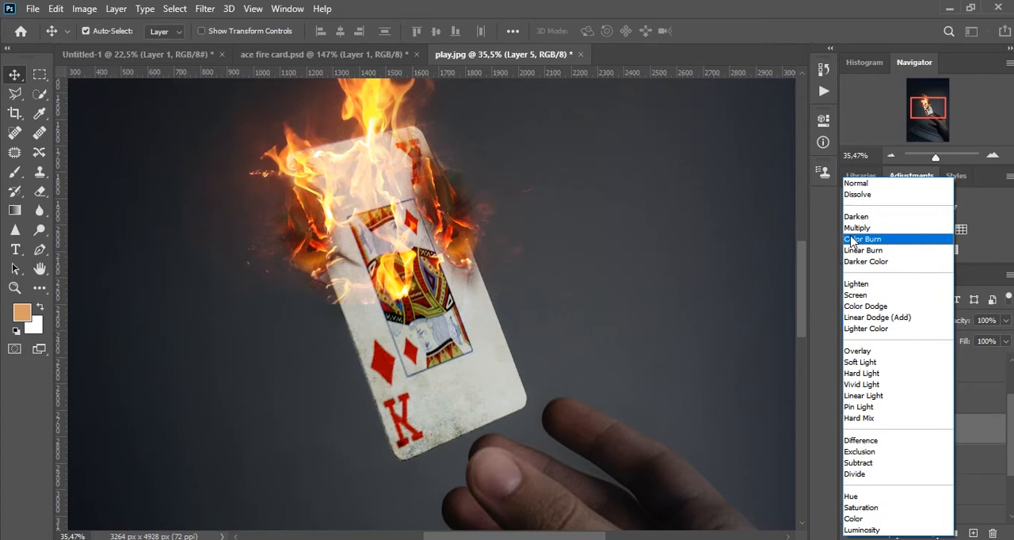
left_click(855, 242)
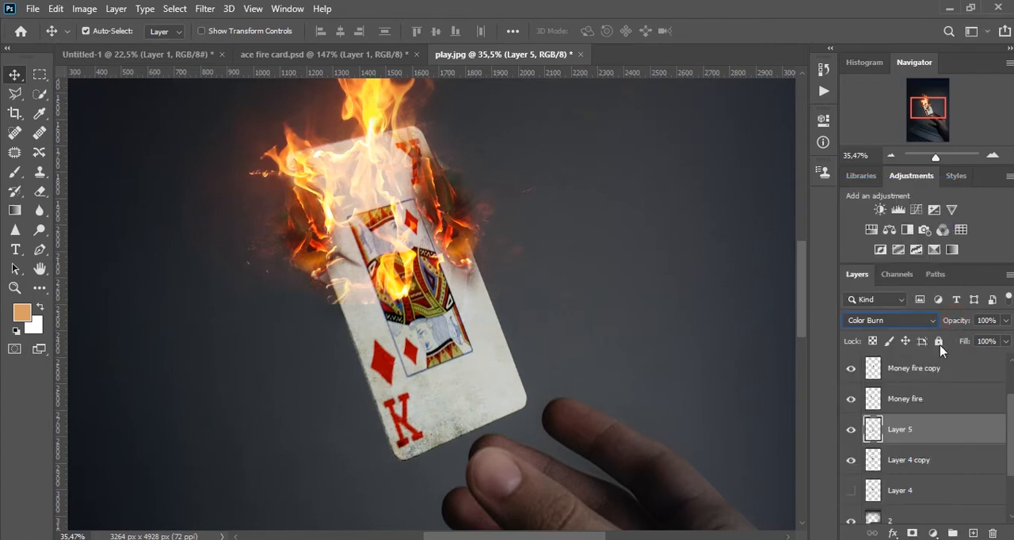
left_click(890, 322)
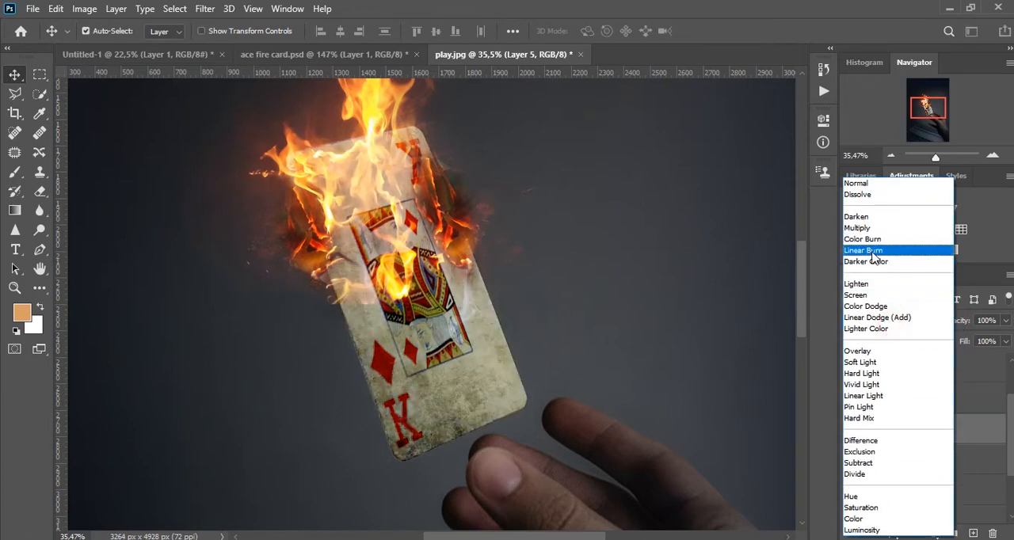
left_click(871, 250)
key("Up")
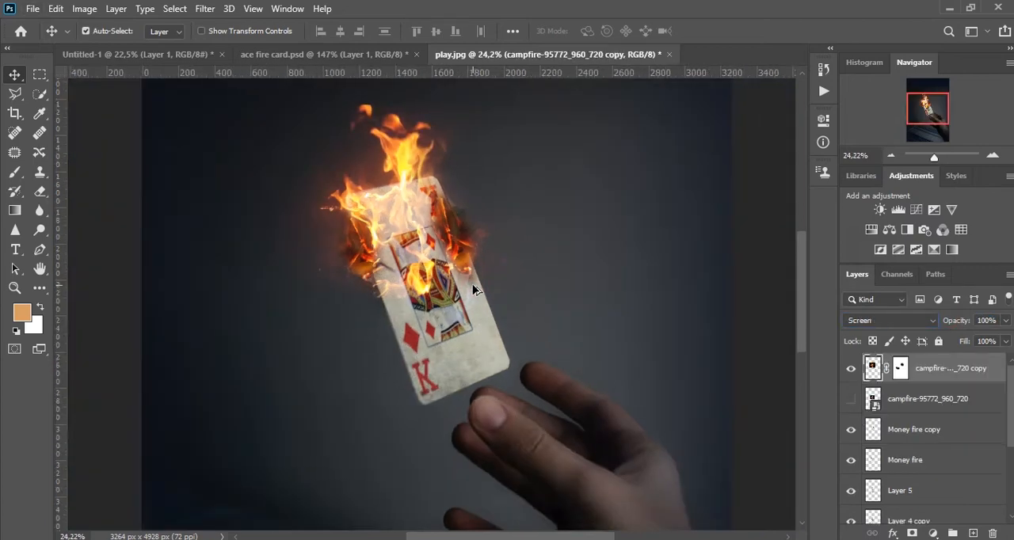
Place the fire_spark image as an embedded layer above the campfire copy, positioned over the burning upper half of the card.
scroll(472, 284, "down", 3)
scroll(515, 244, "up", 3)
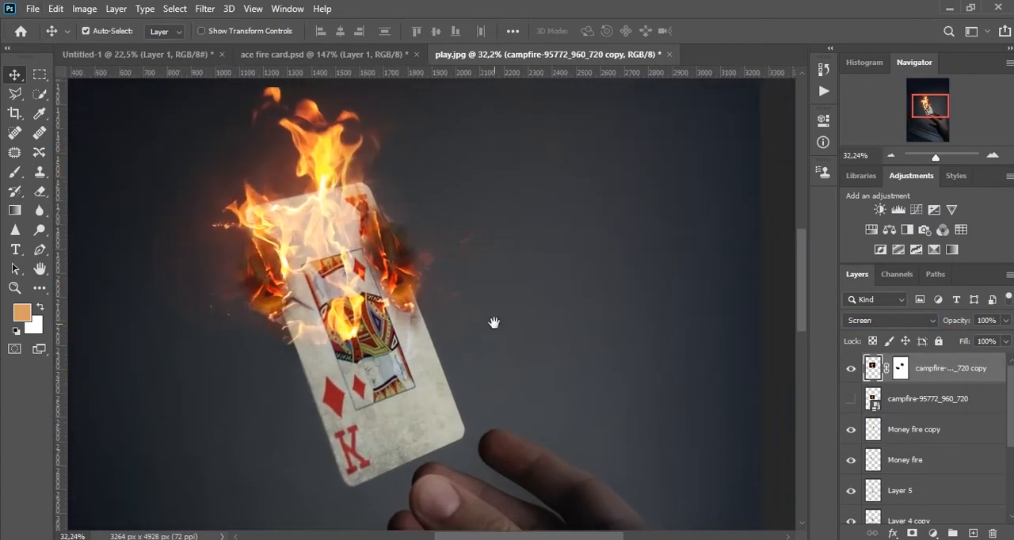
scroll(475, 261, "down", 4)
scroll(455, 252, "down", 1)
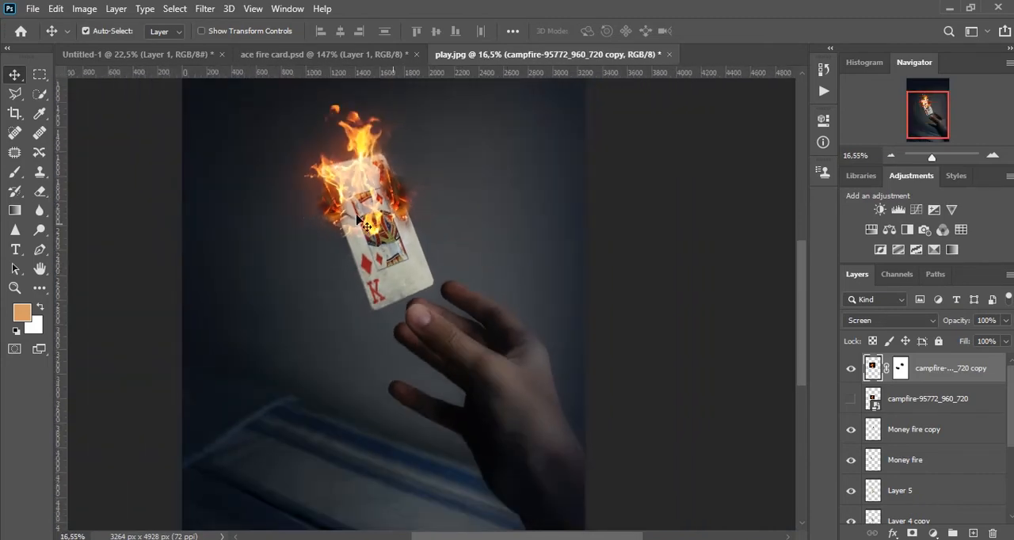
left_click(32, 8)
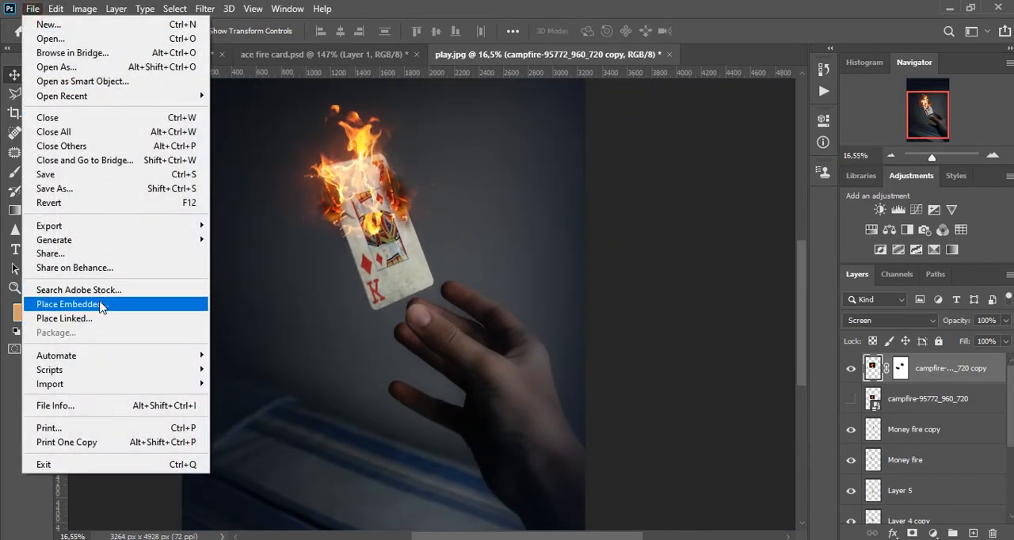
left_click(107, 306)
double_click(424, 161)
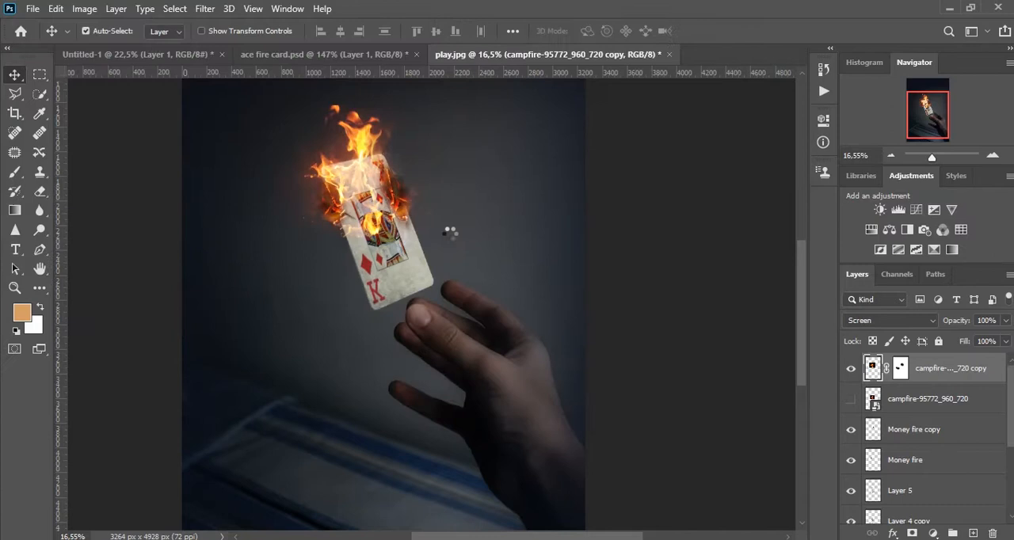
left_click_drag(407, 286, 449, 251)
left_click_drag(421, 326, 405, 211)
key("Return")
Rasterize the fire_spark layer and set its blend mode to Screen.
scroll(406, 190, "up", 3)
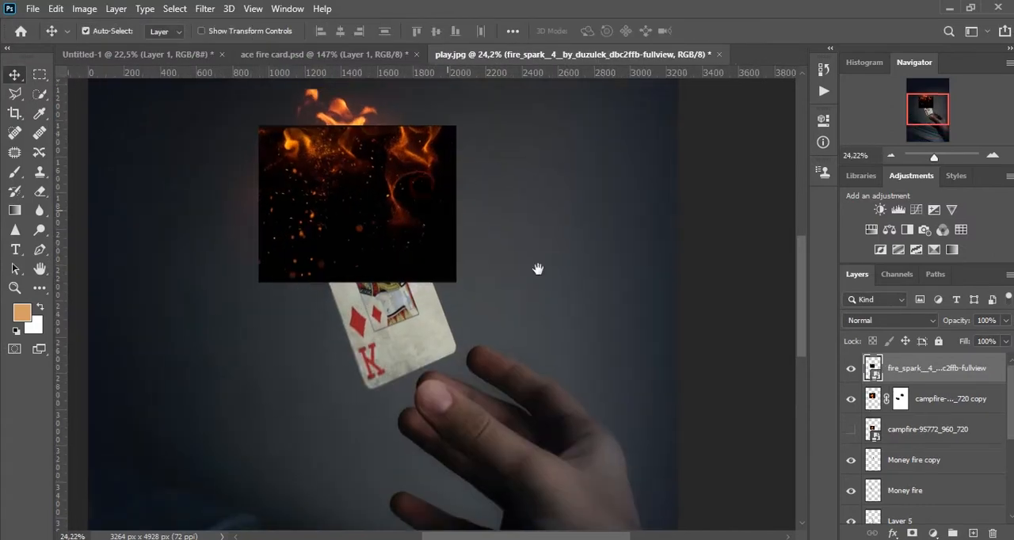
right_click(942, 379)
left_click(799, 276)
left_click(890, 320)
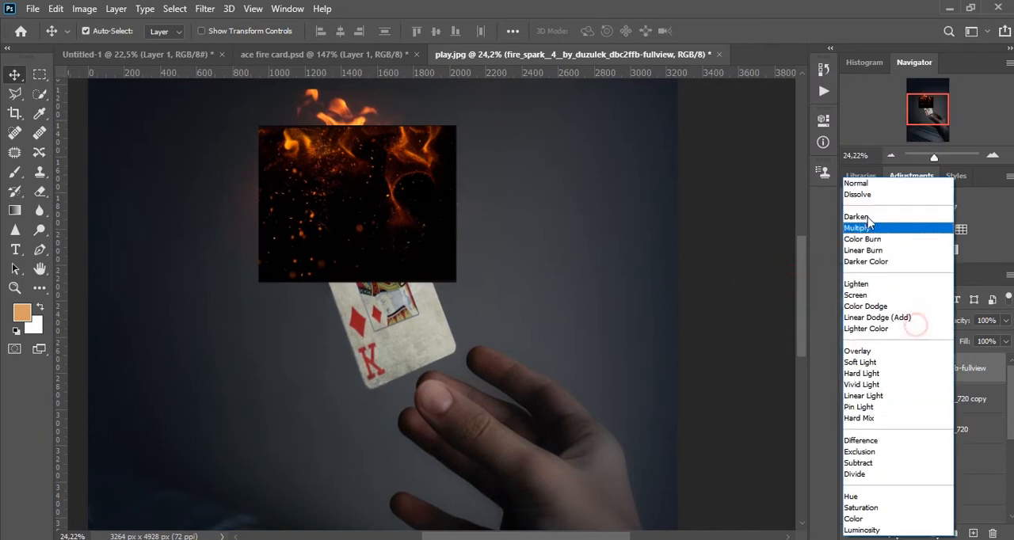
left_click(863, 295)
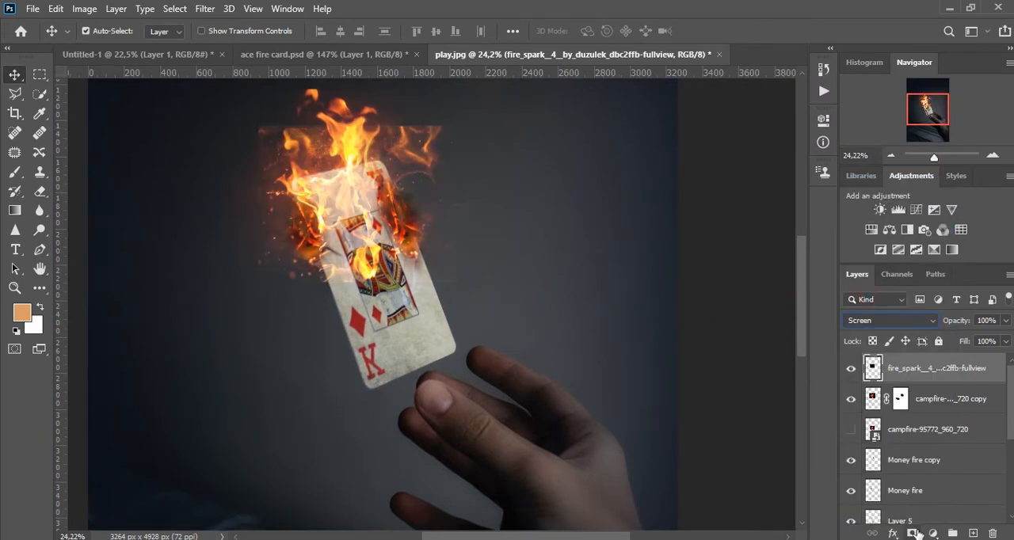
Move the fire_spark layer below Money fire copy in the stack and shift its sparks slightly on the card.
left_click_drag(921, 387, 900, 451)
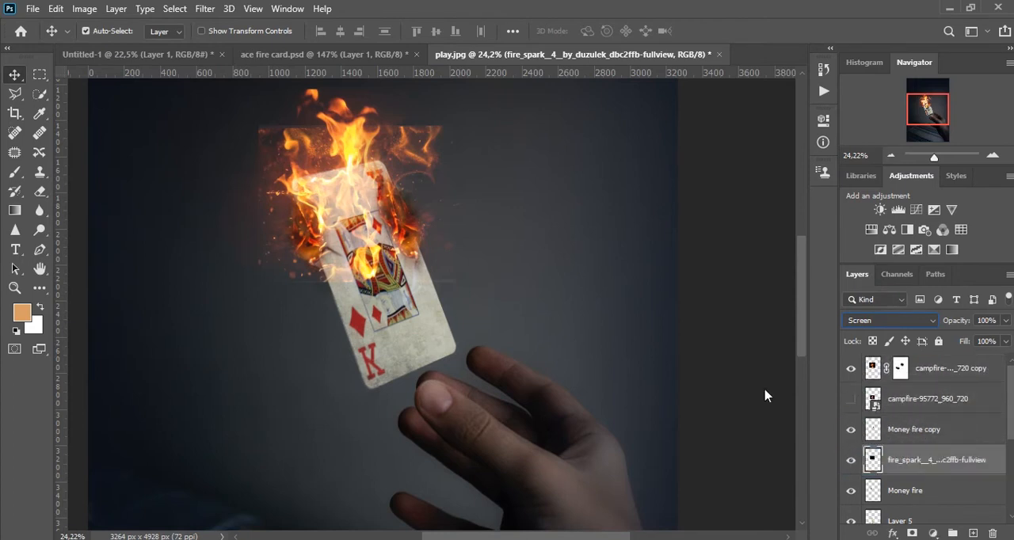
scroll(577, 254, "down", 2)
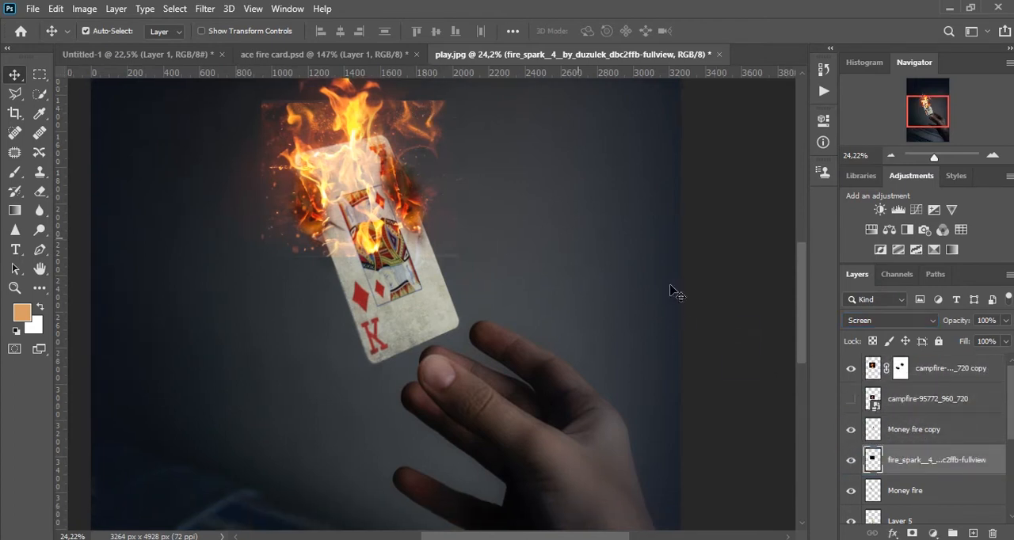
left_click_drag(353, 153, 360, 165)
Add a layer mask to the fire_spark layer and paint out its hard outer edges around the card with a soft black brush.
left_click(933, 533)
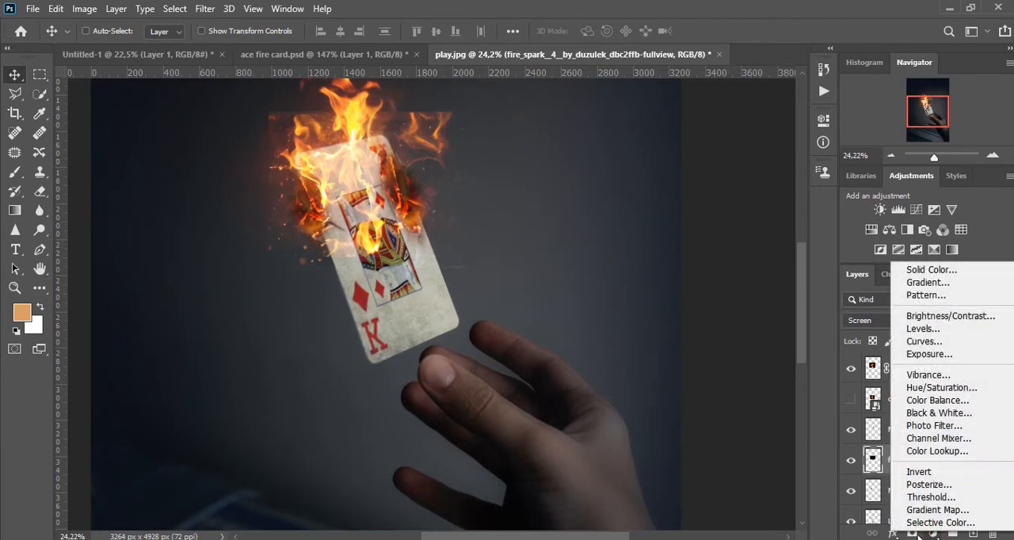
left_click(912, 533)
left_click(912, 533)
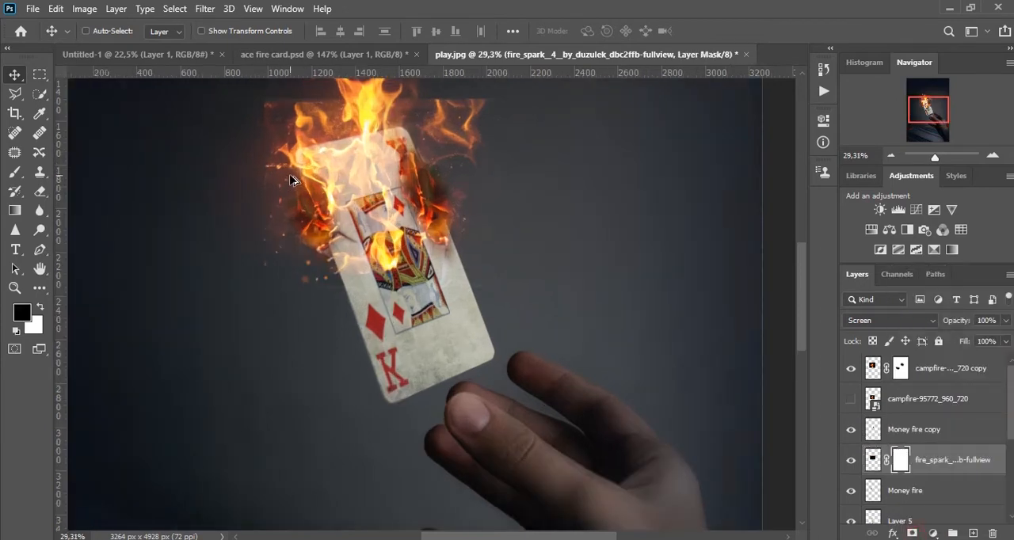
key("b")
mouse_move(264, 182)
left_mouse_down()
mouse_move(338, 159)
mouse_move(534, 199)
left_mouse_up()
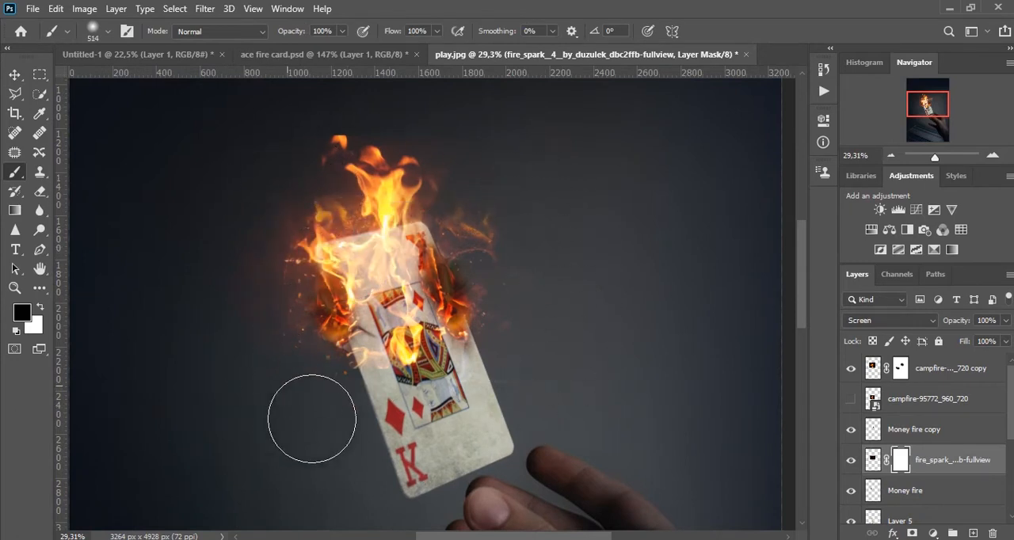
key("e")
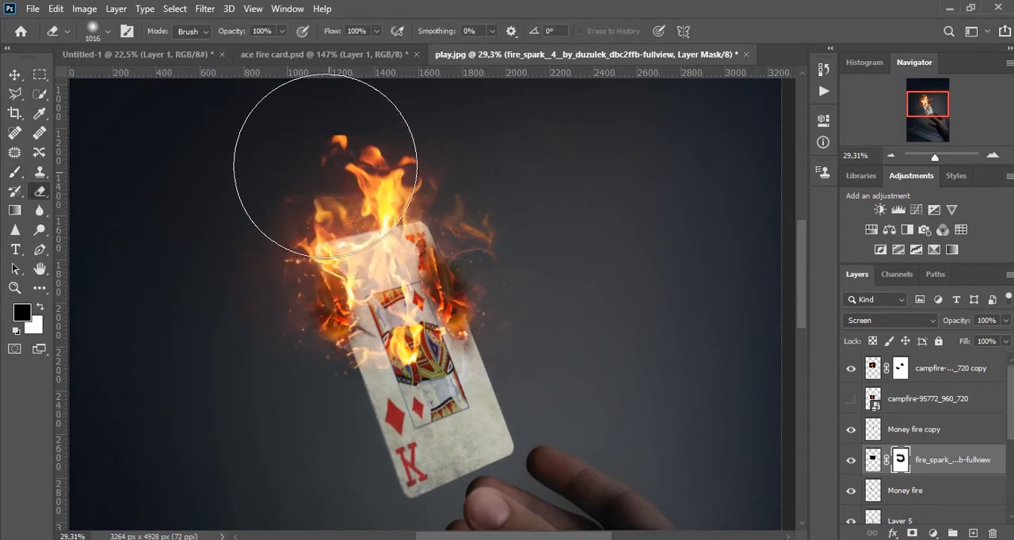
key("b")
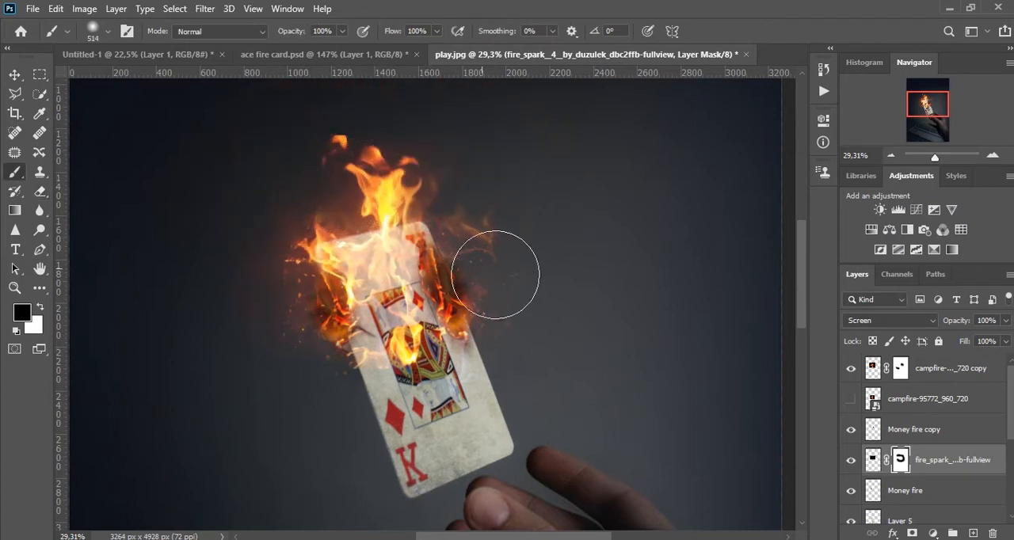
Transform the fire_spark layer to 124.44% scale and -78.86° rotation so its sparks spread around the card's upper right side.
key("v")
key("ctrl+t")
left_click_drag(524, 389, 469, 240)
left_click_drag(457, 299, 450, 249)
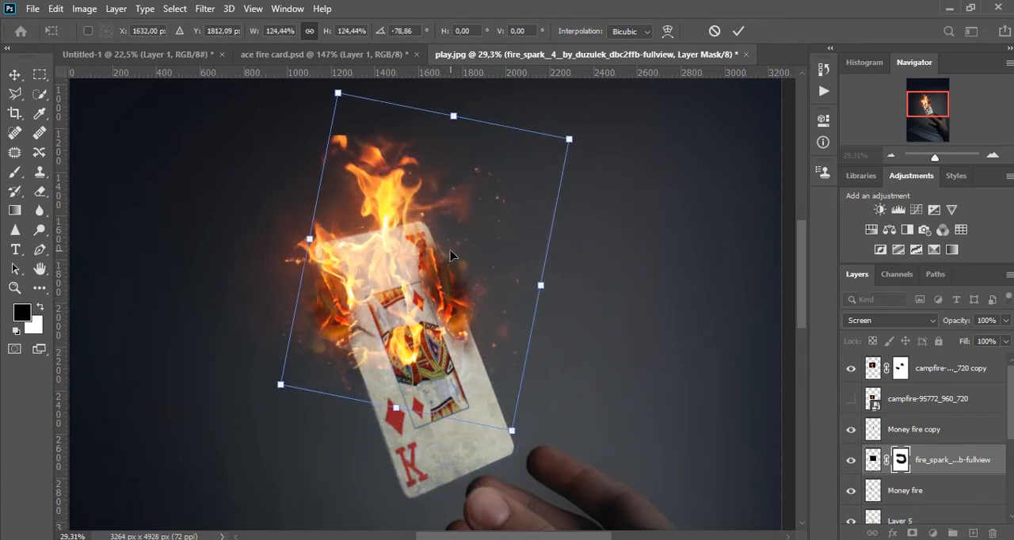
key("Return")
Paint black on the fire_spark mask to remove the stray sparks and haze above and right of the flames.
left_click_drag(385, 242, 388, 275)
key("e")
key("v")
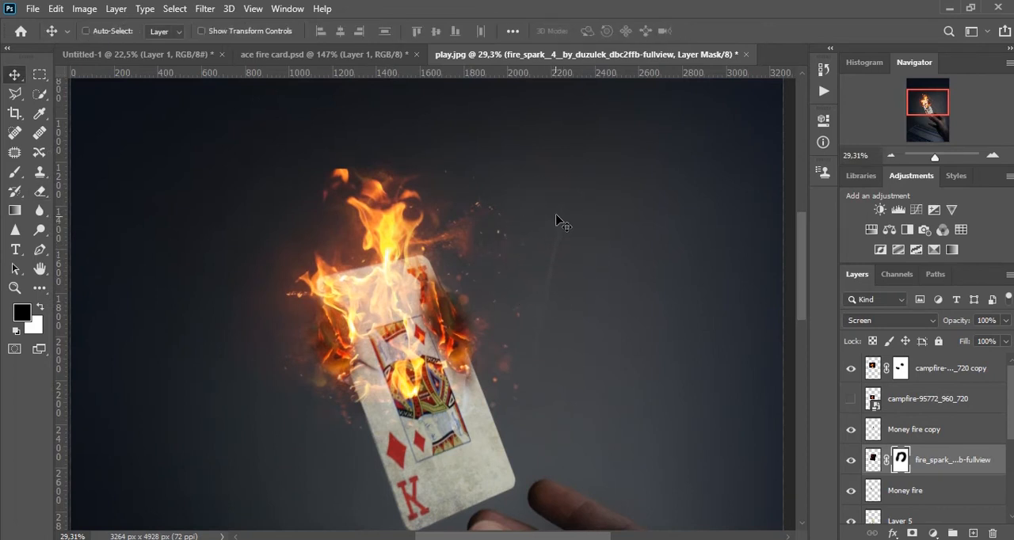
left_click(19, 174)
left_click_drag(458, 156, 433, 145)
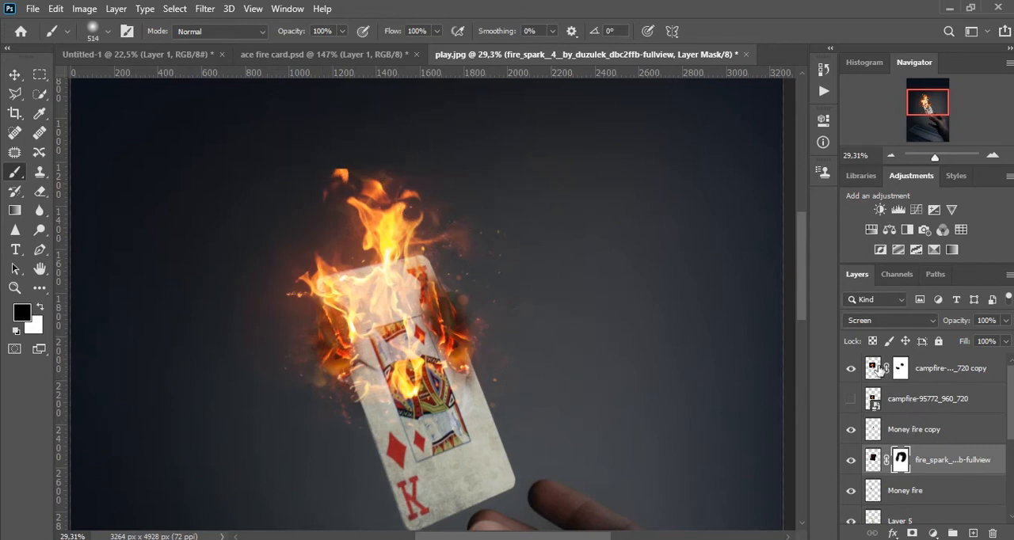
left_click(875, 366)
left_click(344, 137)
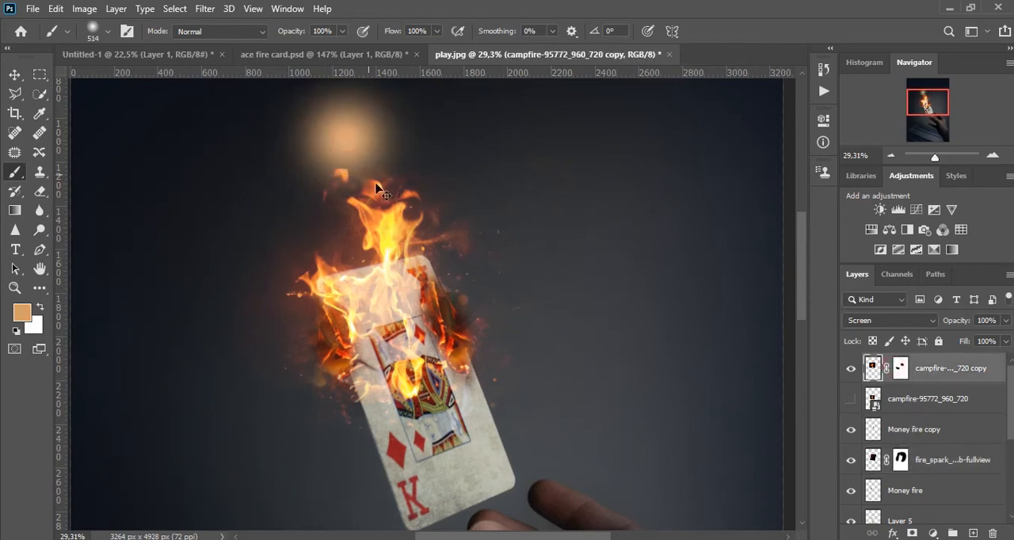
key("ctrl+z")
Paint black on the campfire copy's layer mask to remove the detached flame wisp above the card.
left_click(901, 374)
key("d")
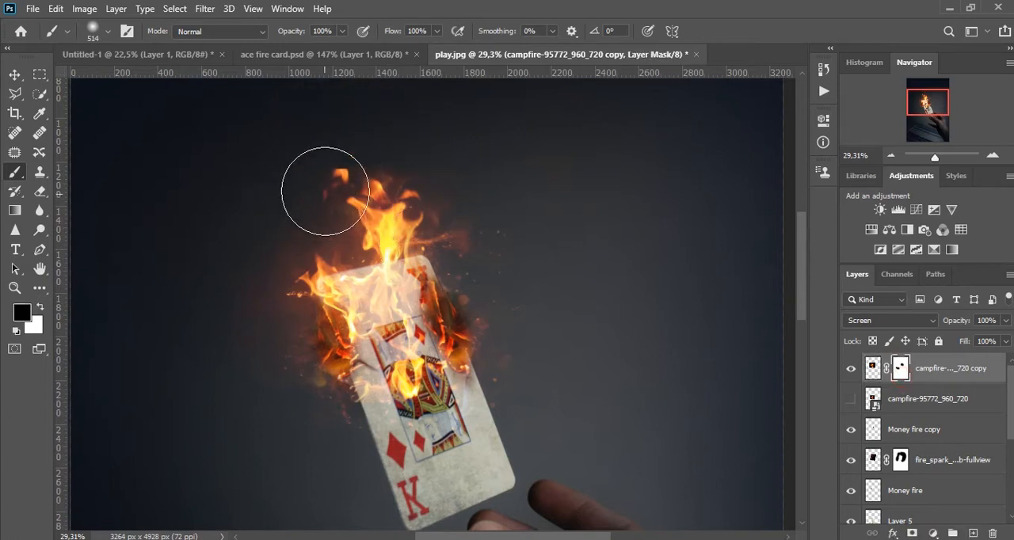
left_click_drag(299, 166, 299, 168)
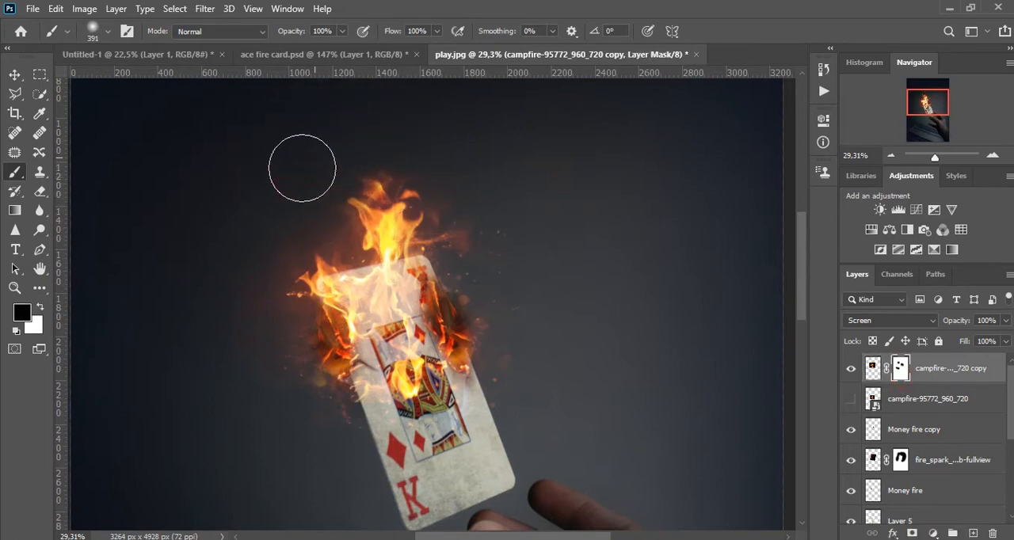
left_click_drag(391, 321, 387, 278)
key("v")
scroll(373, 313, "up", 2)
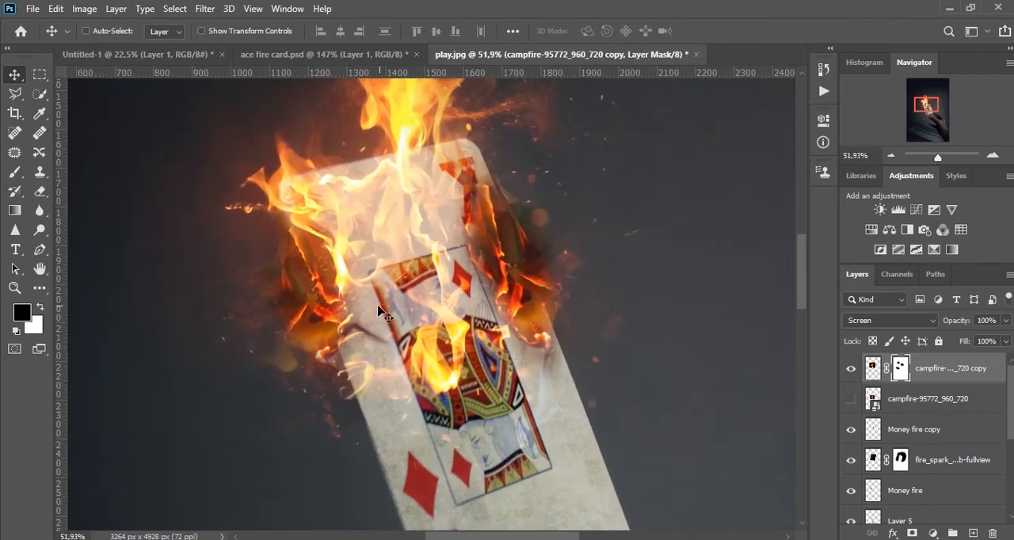
Place smoke.png as an embedded image on top of the layers and scale it down to 42.23%.
scroll(381, 292, "down", 3)
scroll(381, 289, "down", 1)
scroll(396, 263, "up", 5)
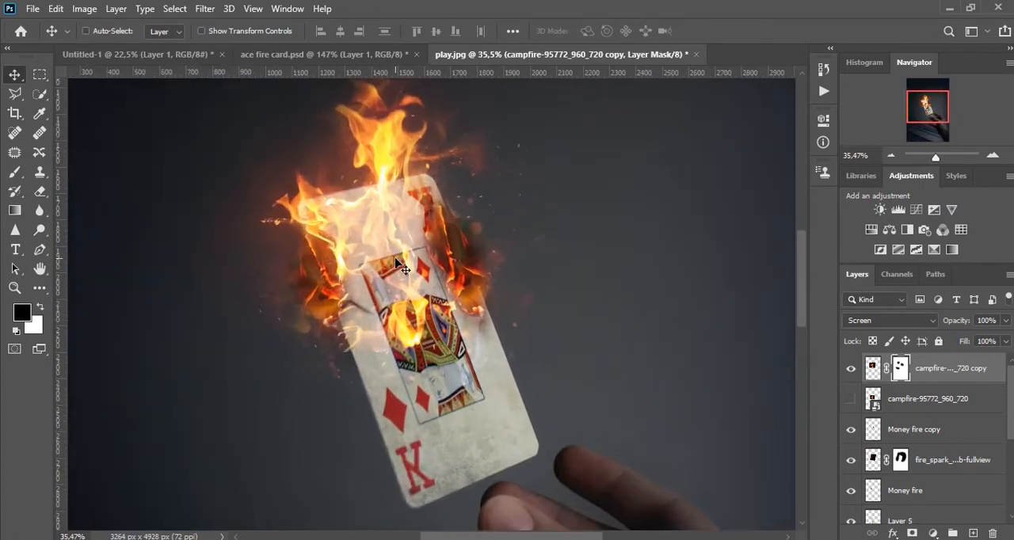
scroll(416, 250, "down", 6)
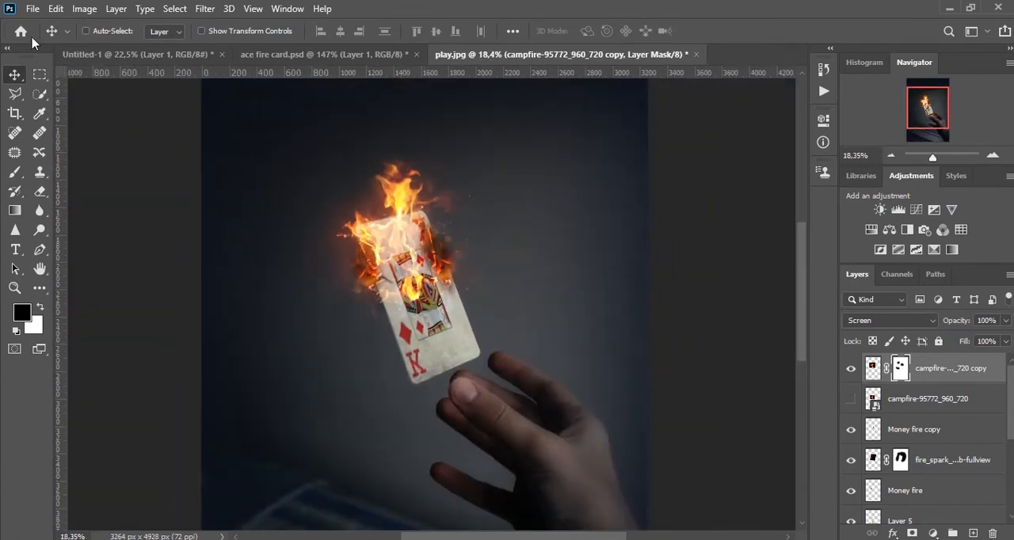
left_click(33, 9)
left_click(47, 305)
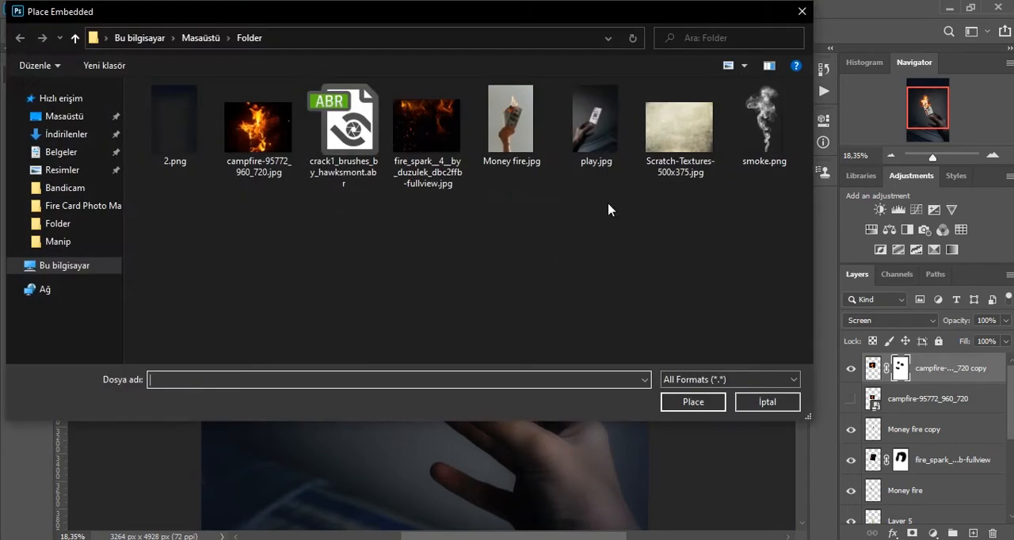
double_click(764, 119)
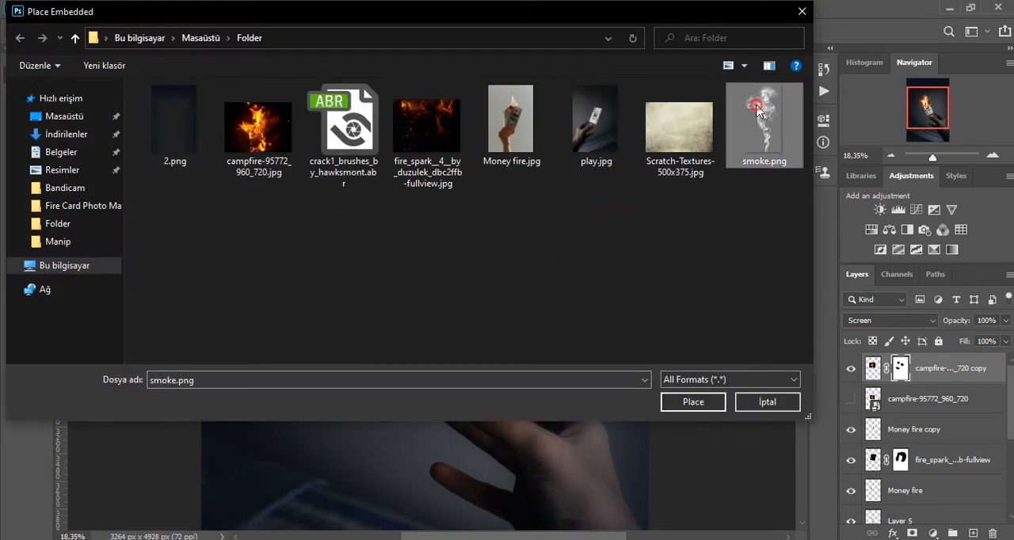
scroll(498, 388, "down", 4)
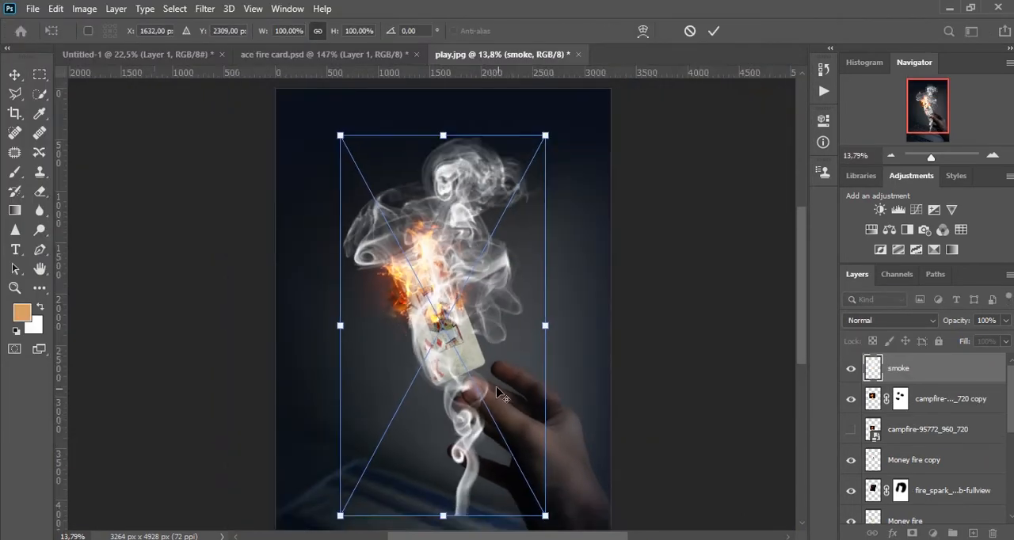
left_click_drag(548, 511, 448, 267)
key("Return")
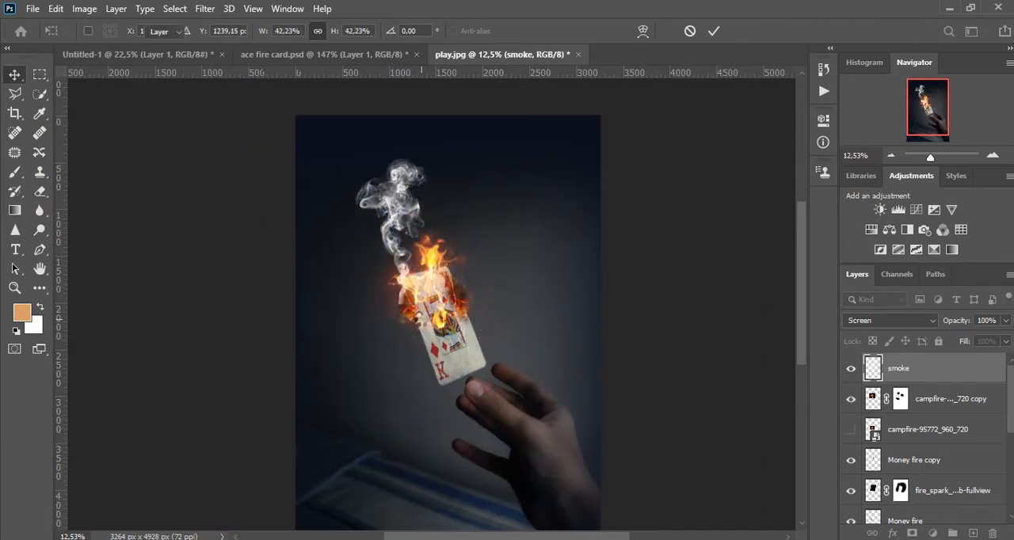
Move the smoke down over the card's burning upper end and rasterize the smoke layer.
scroll(411, 185, "up", 3)
left_click_drag(411, 185, 449, 271)
right_click(924, 371)
left_click(771, 278)
Set the smoke layer's blend mode to Soft Light and adjust its position around the flames.
left_click(879, 320)
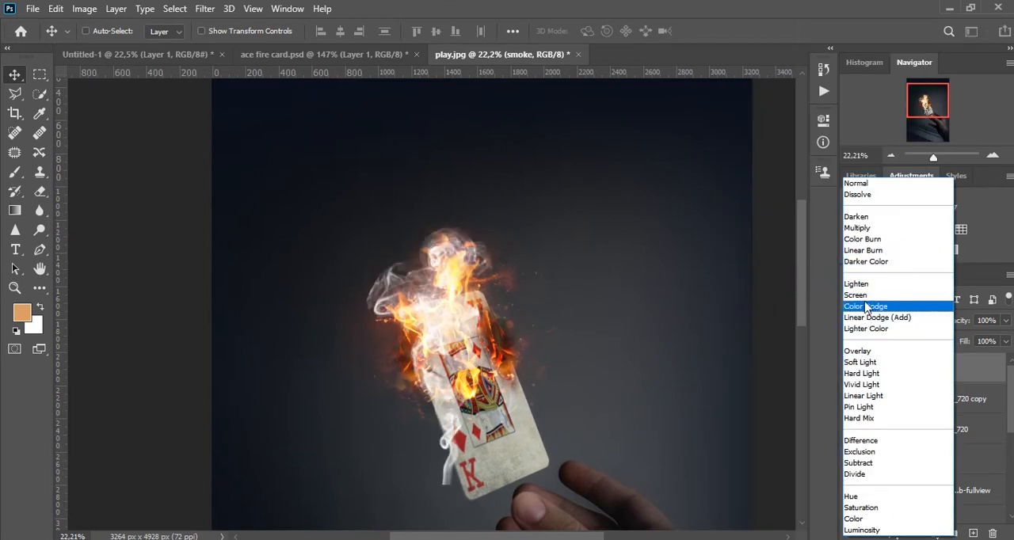
left_click(869, 364)
mouse_move(396, 286)
left_mouse_down()
mouse_move(378, 266)
mouse_move(404, 298)
left_mouse_up()
scroll(451, 332, "up", 3)
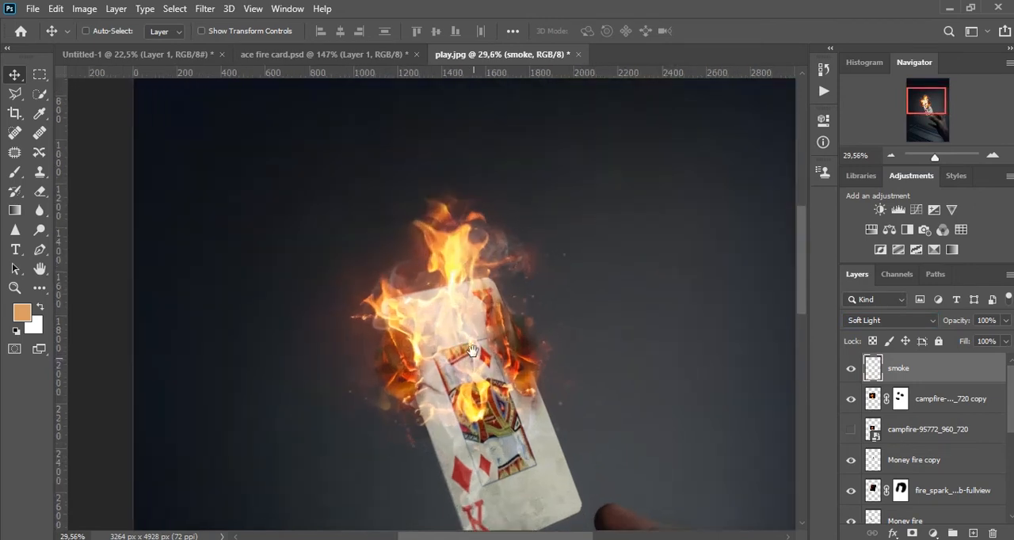
left_click_drag(474, 361, 466, 318)
left_click_drag(478, 249, 478, 232)
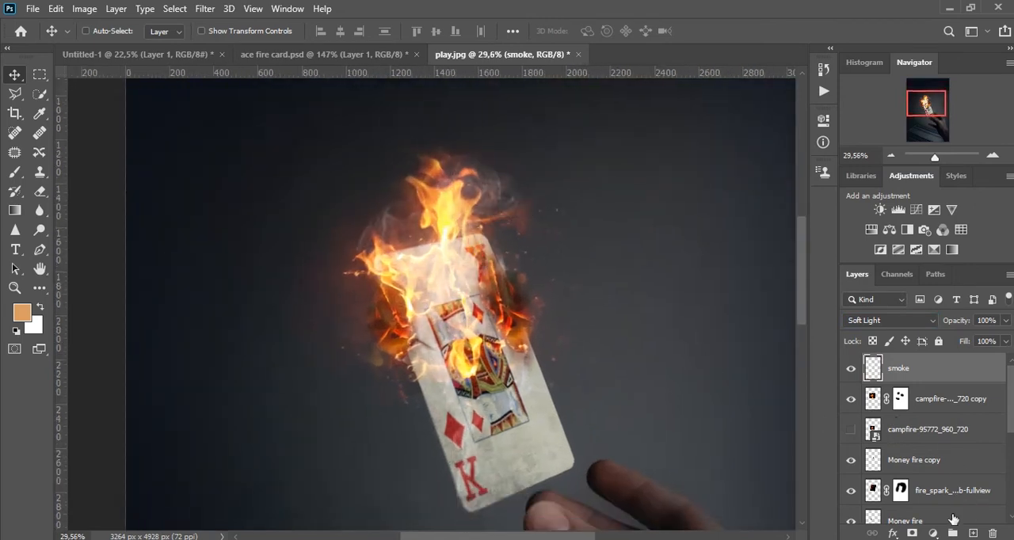
Add a layer mask to the smoke layer, paint black over the card's face, and set the layer's opacity to 69%.
left_click(912, 533)
key("d")
scroll(520, 389, "down", 2)
key("b")
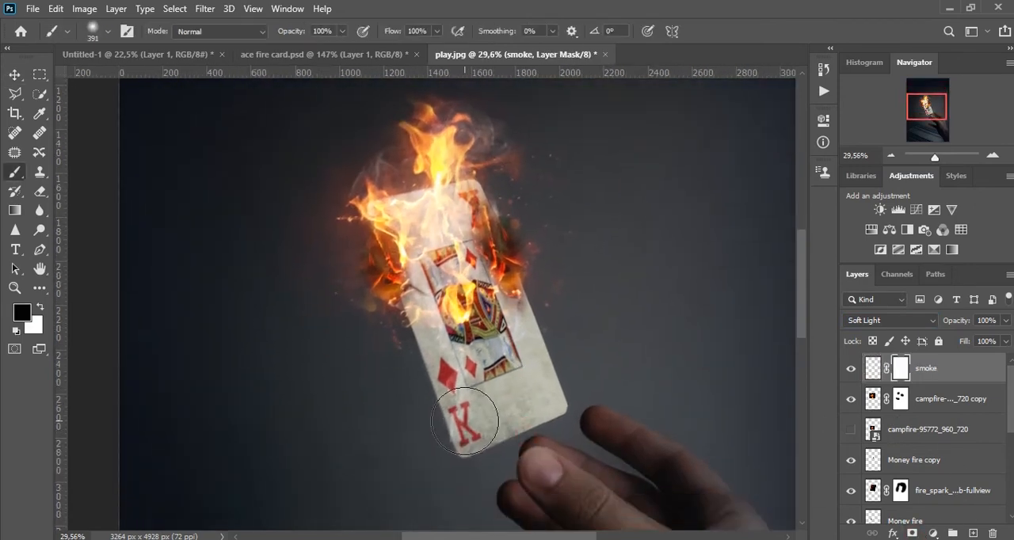
mouse_move(439, 342)
left_mouse_down()
mouse_move(471, 282)
mouse_move(456, 264)
left_mouse_up()
left_click_drag(453, 225, 441, 277)
key("v")
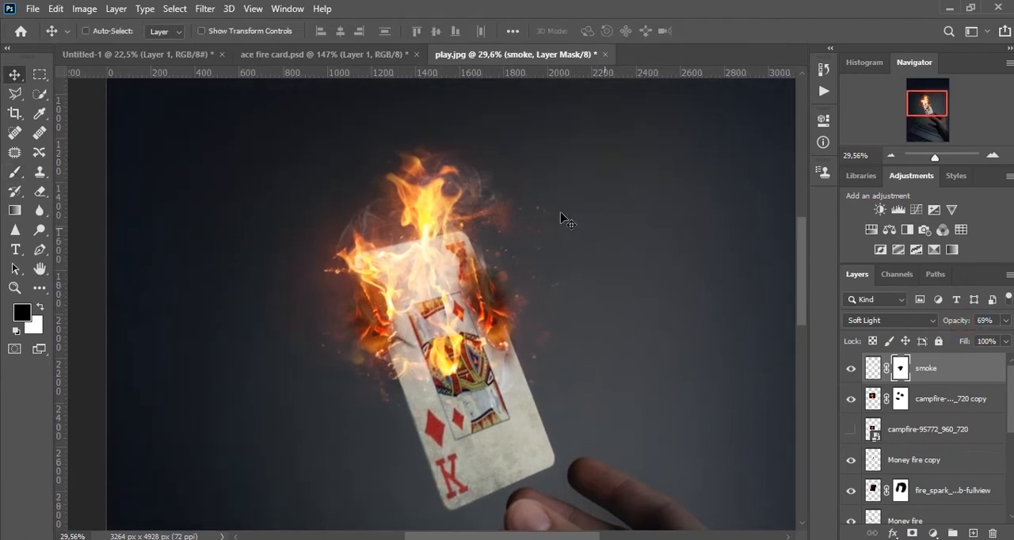
Duplicate the smoke layer, then transform and rotate the copy so its smoke rises along the card's left edge.
left_click_drag(478, 198, 549, 275)
left_click_drag(505, 318, 390, 323)
key("ctrl+t")
left_click_drag(568, 362, 527, 171)
left_click_drag(399, 397, 460, 385)
left_click_drag(606, 324, 583, 252)
left_click_drag(473, 412, 504, 373)
left_click_drag(655, 328, 660, 351)
left_click_drag(670, 353, 333, 266)
left_click_drag(503, 404, 413, 342)
left_click_drag(451, 359, 427, 345)
key("Return")
Paint on the smoke copy's layer mask to shorten the long wisp left of the flames.
left_click(901, 368)
key("d")
key("b")
key("x")
left_click_drag(293, 230, 236, 153)
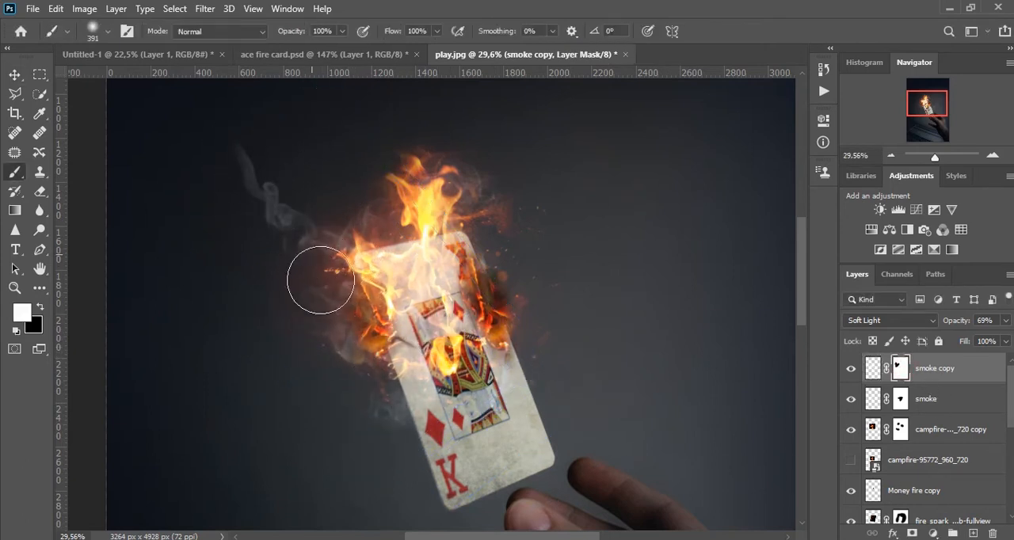
key("v")
left_click_drag(360, 343, 411, 375)
key("b")
key("x")
mouse_move(301, 204)
left_mouse_down()
mouse_move(289, 168)
mouse_move(275, 210)
left_mouse_up()
left_click_drag(317, 250, 299, 240)
key("v")
Paint black on the smoke copy's mask with a smaller soft brush to remove the curl at the left wisp's top.
scroll(301, 244, "up", 2)
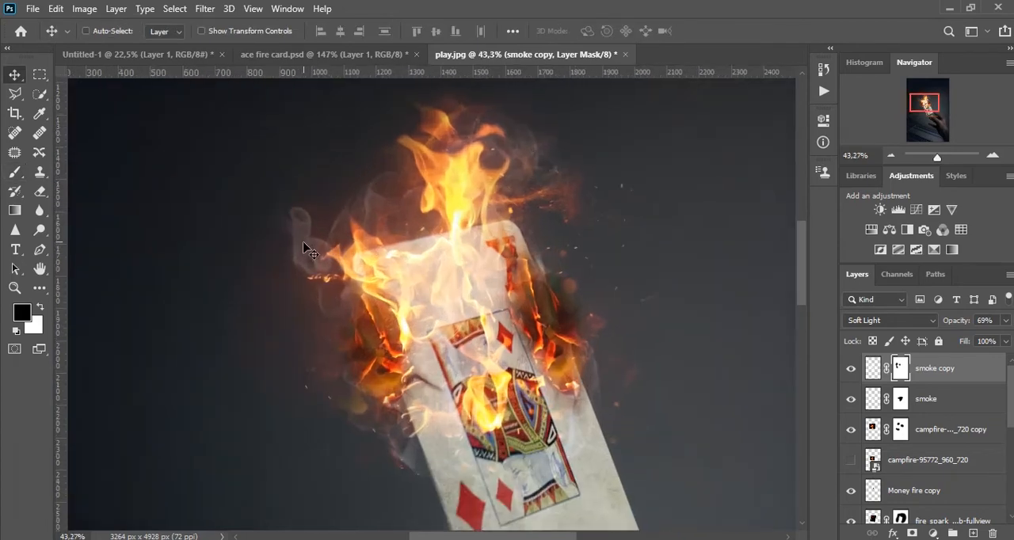
scroll(297, 225, "up", 4)
scroll(301, 220, "up", 2)
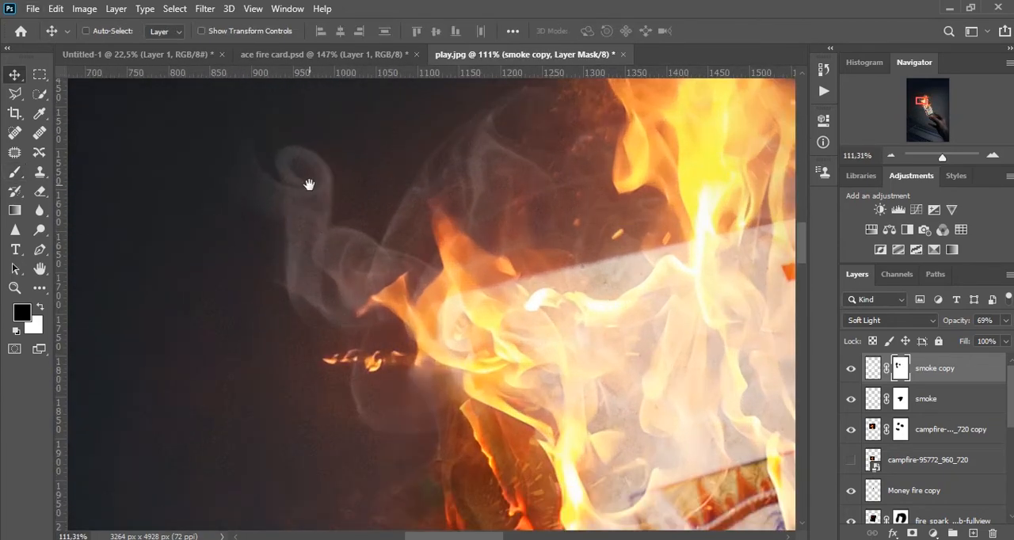
key("b")
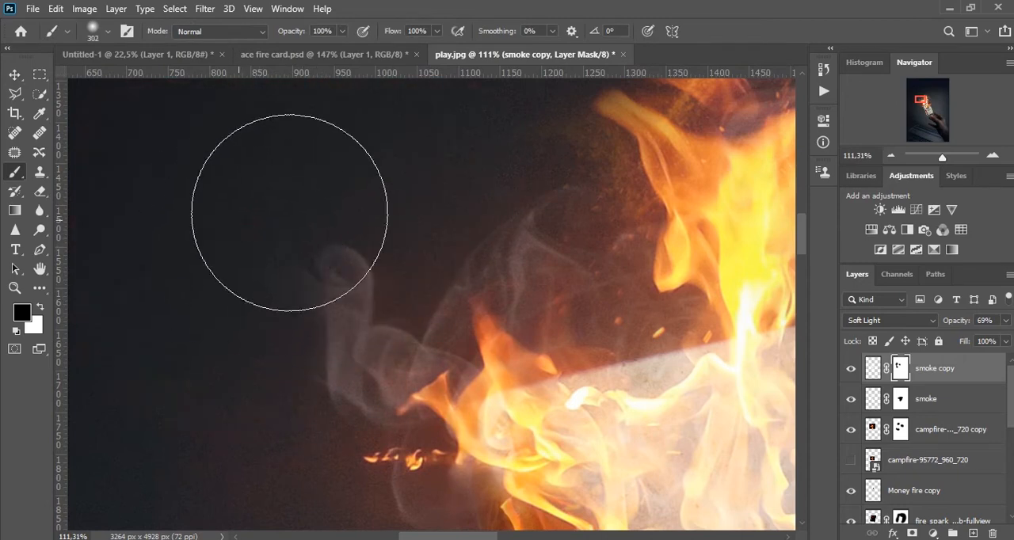
left_click_drag(324, 228, 298, 235, "alt")
left_click(337, 223)
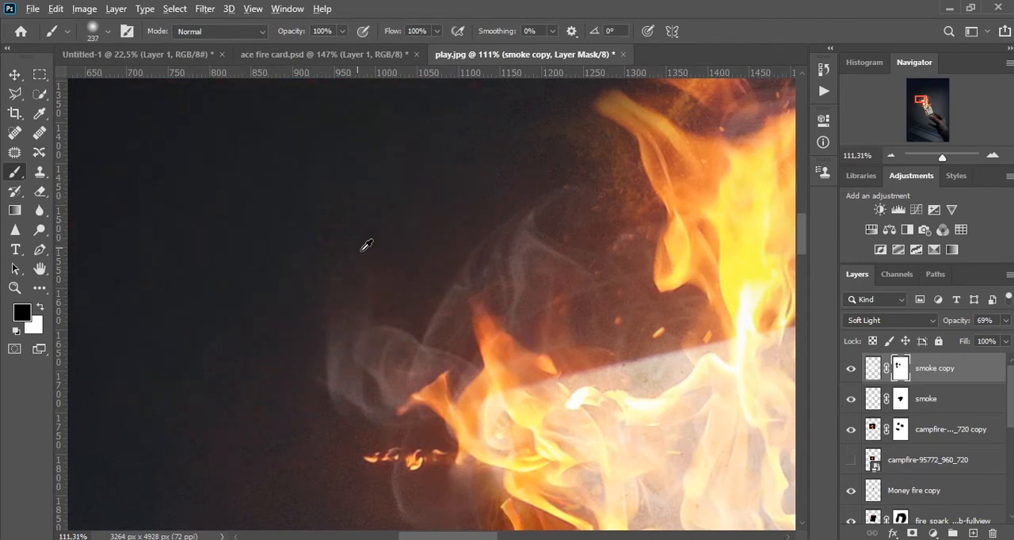
scroll(365, 237, "down", 7)
key("v")
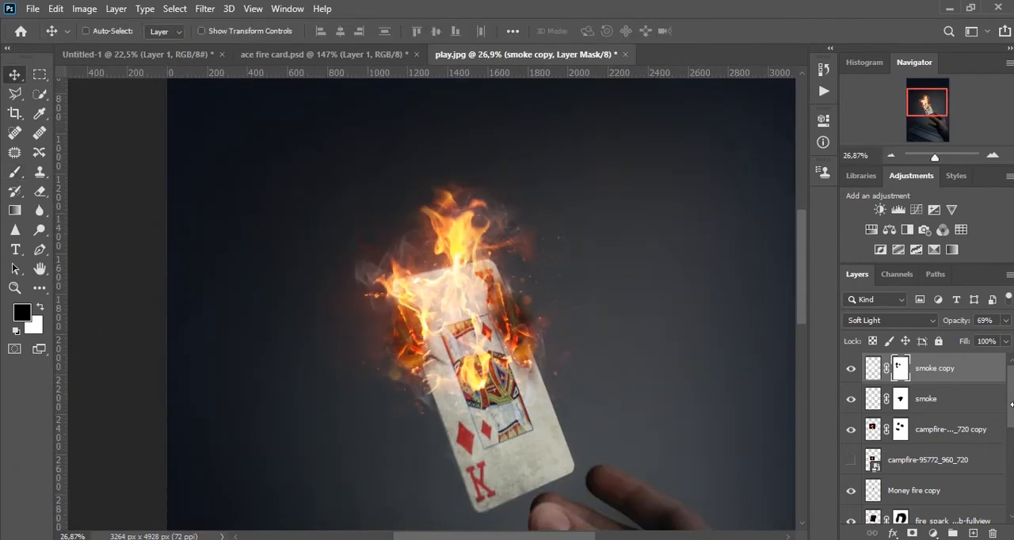
Set the smoke copy layer's opacity to 36%.
left_click_drag(955, 322, 929, 328)
scroll(410, 289, "down", 2)
scroll(411, 289, "down", 1)
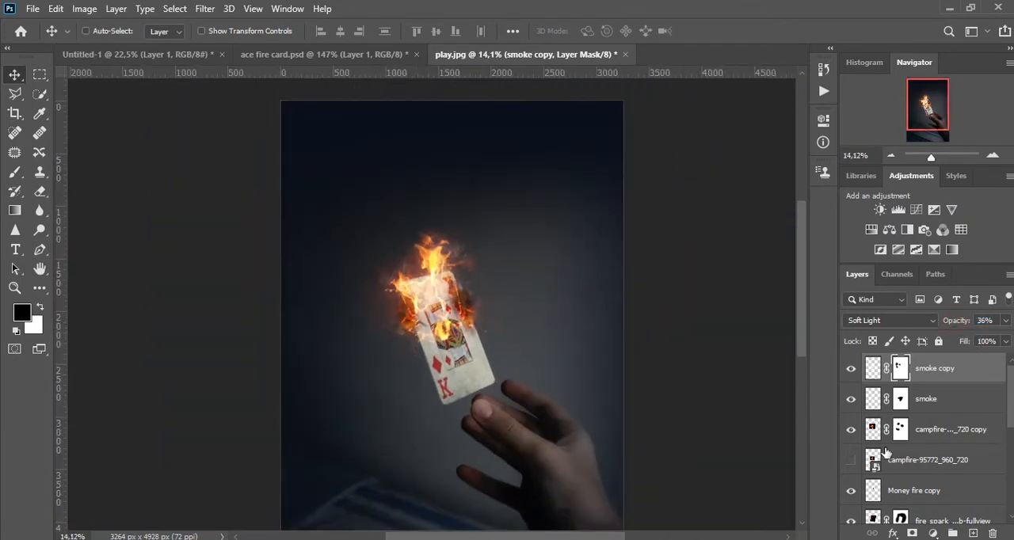
Add a new empty layer directly above Layer 4 copy for painting with the Brush.
scroll(885, 456, "down", 5)
left_click(900, 427)
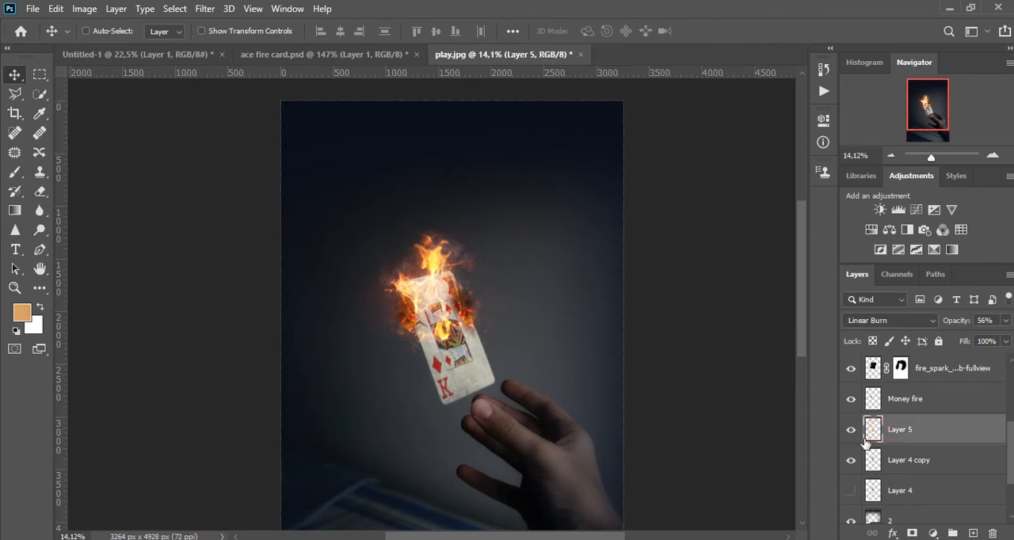
left_click(905, 460)
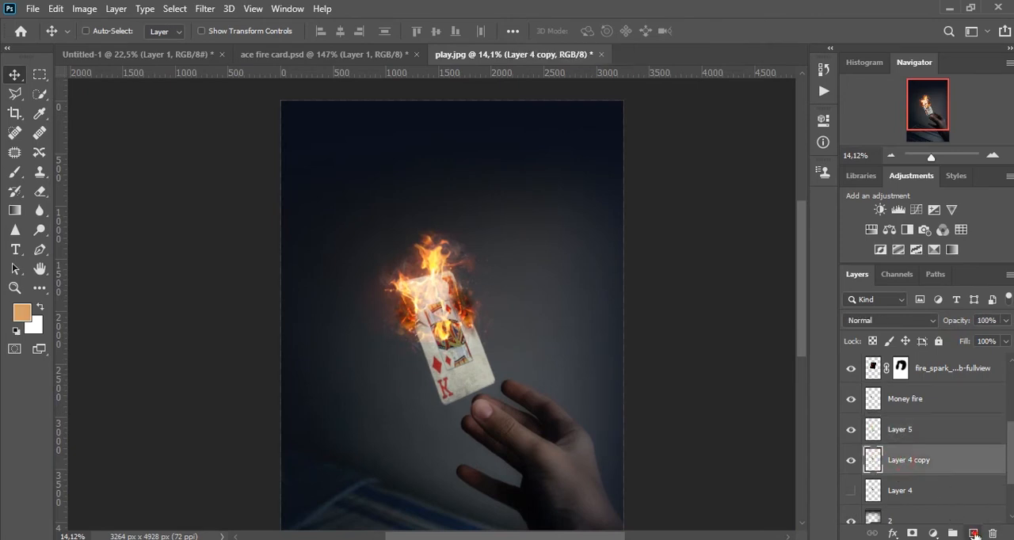
left_click(973, 533)
key("b")
Try a large glow over the flames with a 2560 px soft brush in a yellow sampled from the fire.
left_click(436, 257, "alt")
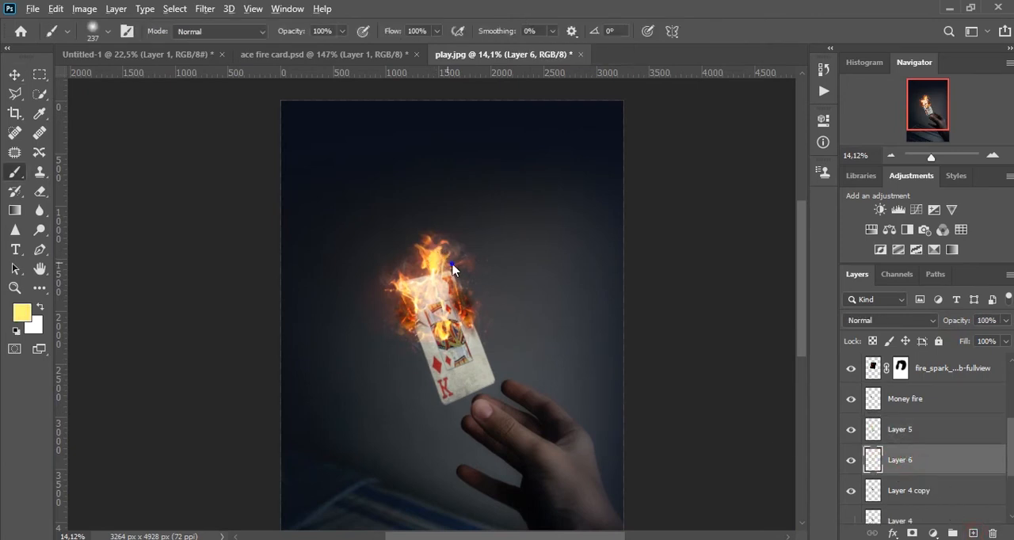
mouse_move(442, 269)
left_mouse_down()
mouse_move(396, 290)
mouse_move(361, 290)
left_mouse_up()
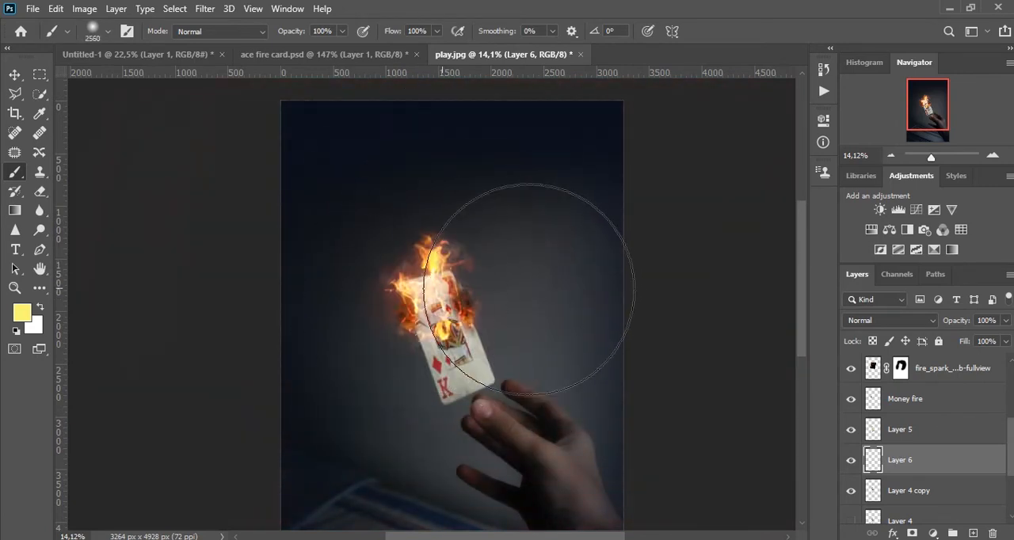
left_click(444, 270)
key("ctrl+z")
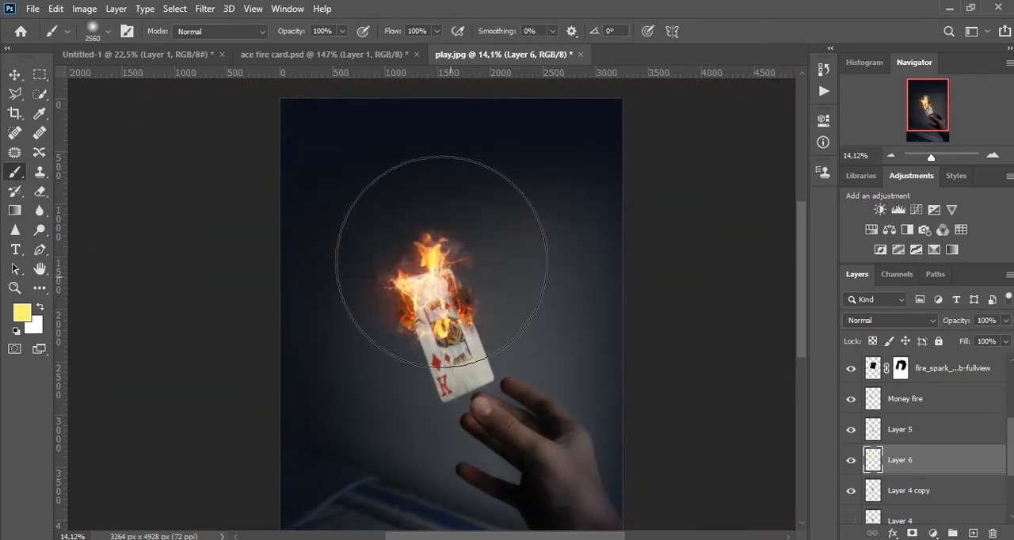
Sample orange from the flames and dab one soft glow of about 2422 px around the card's burning end on Layer 6.
scroll(437, 236, "up", 3)
left_click(436, 240, "alt")
scroll(441, 238, "down", 2)
mouse_move(445, 269)
left_mouse_down()
mouse_move(518, 278)
mouse_move(431, 280)
left_mouse_up()
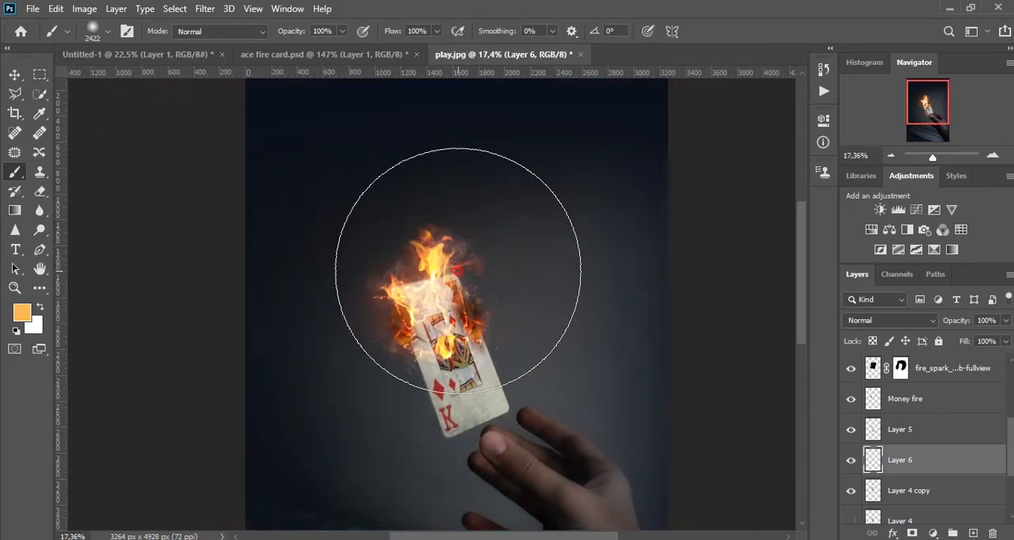
left_click(471, 269)
key("v")
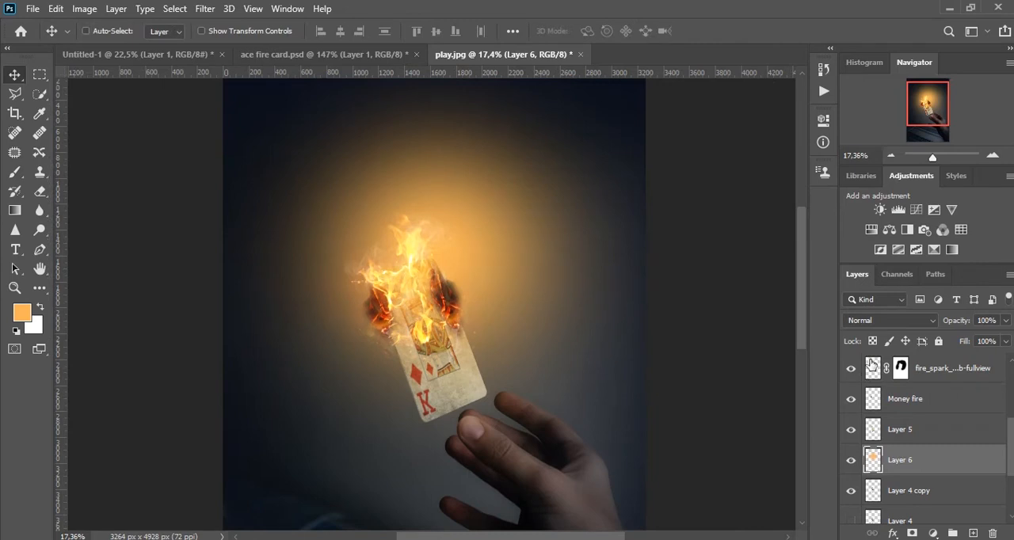
Set Layer 6's blend mode to Soft Light and its opacity to 64%.
left_click(890, 320)
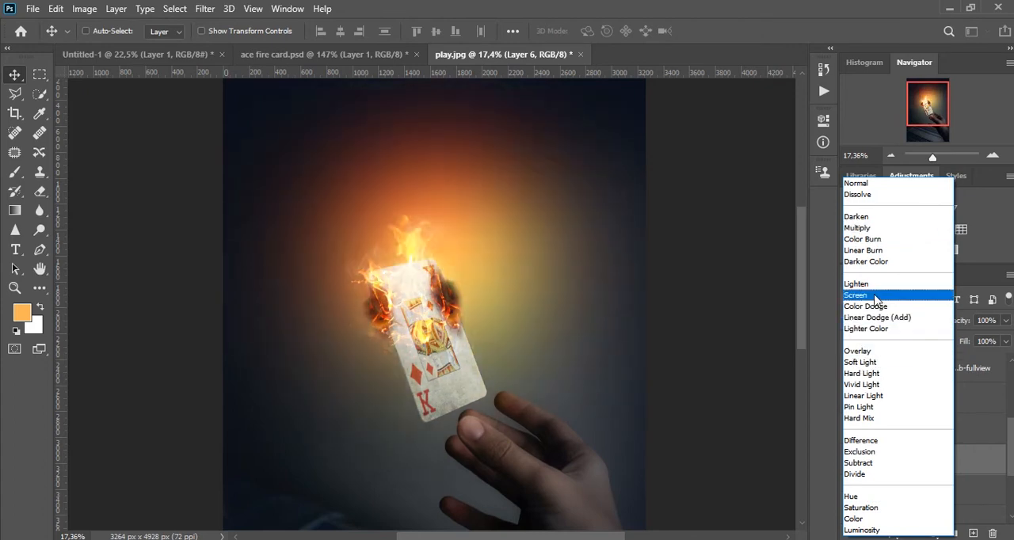
left_click(876, 366)
left_click_drag(964, 325, 933, 324)
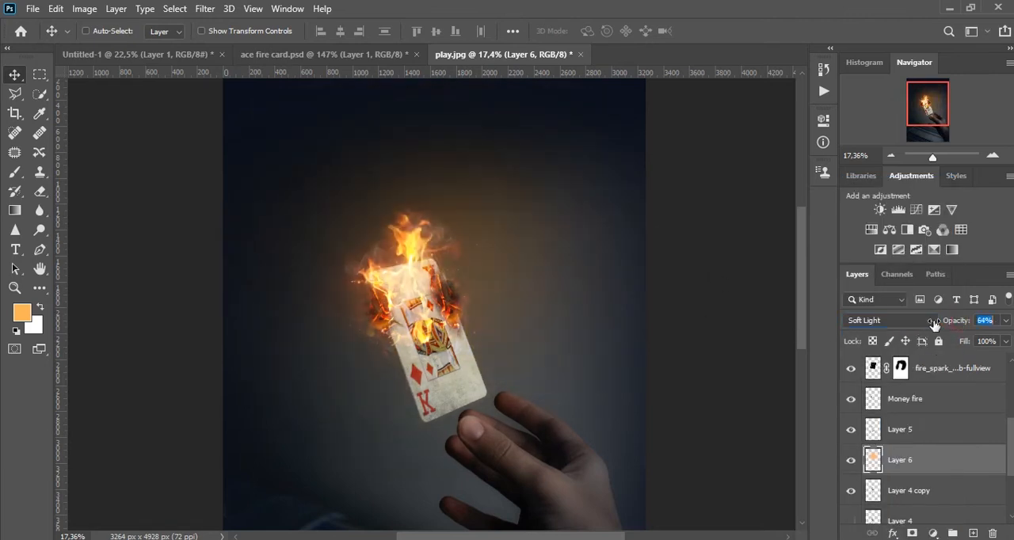
Apply a Gaussian Blur with a 95.6 pixel radius to the orange glow on Layer 6.
left_click(205, 9)
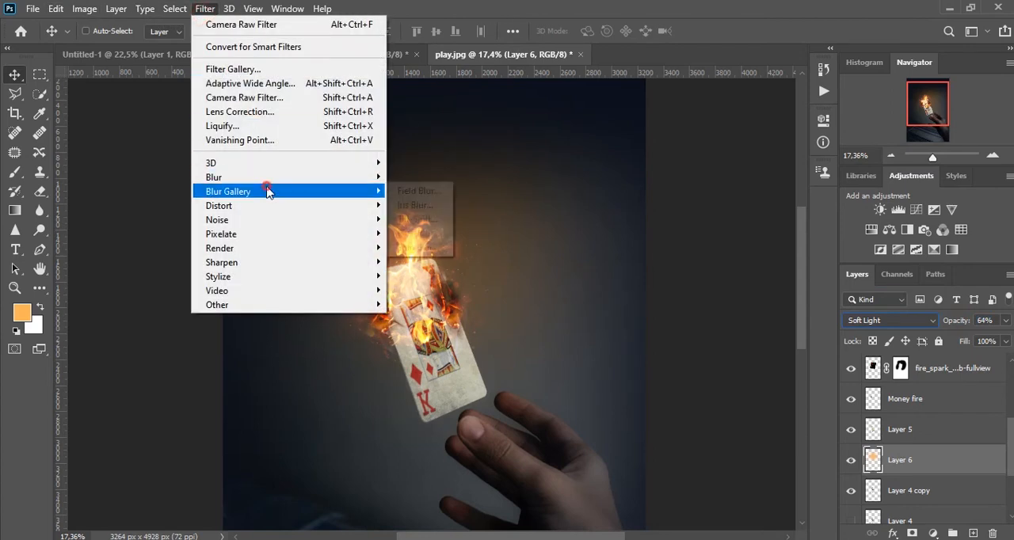
mouse_move(323, 177)
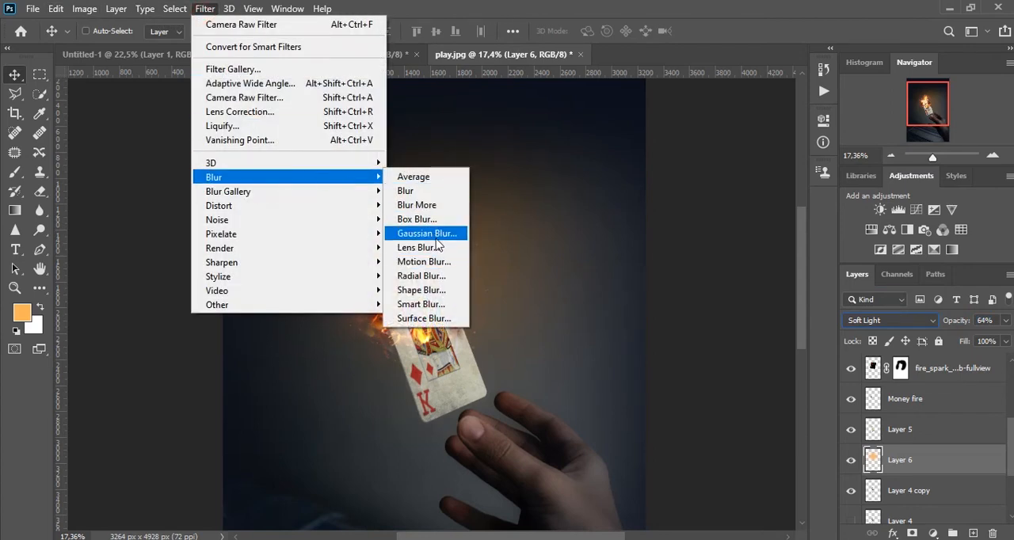
left_click(428, 234)
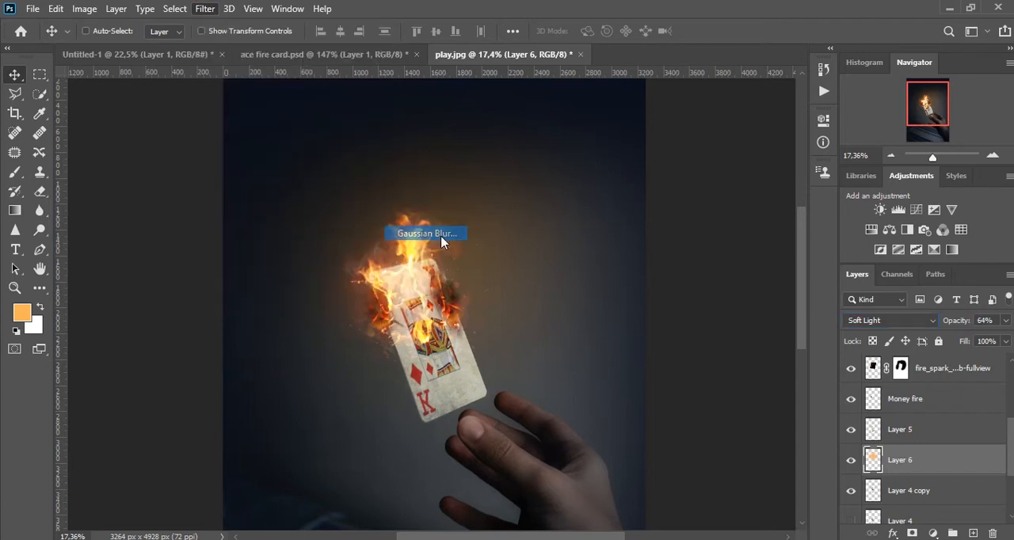
left_click_drag(715, 346, 734, 358)
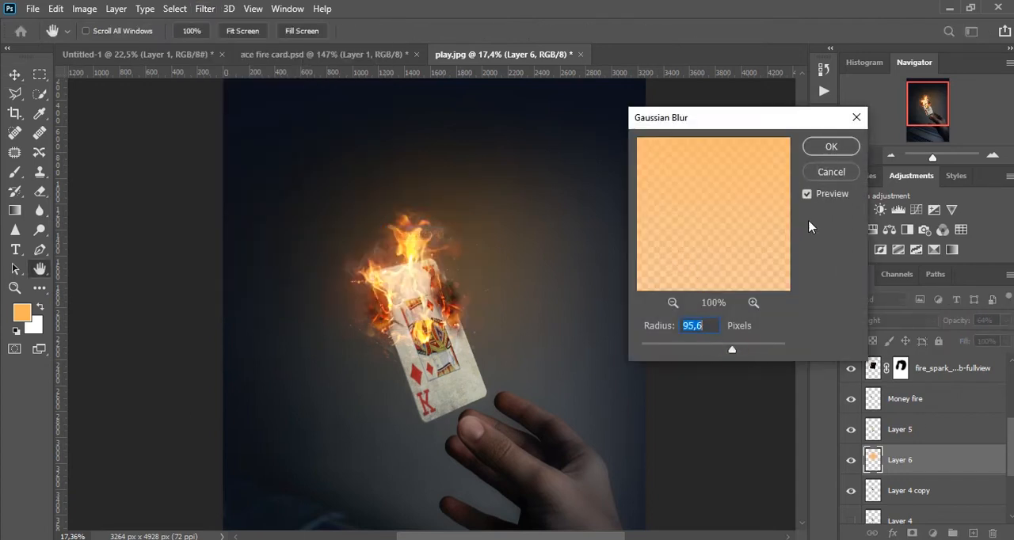
left_click(825, 147)
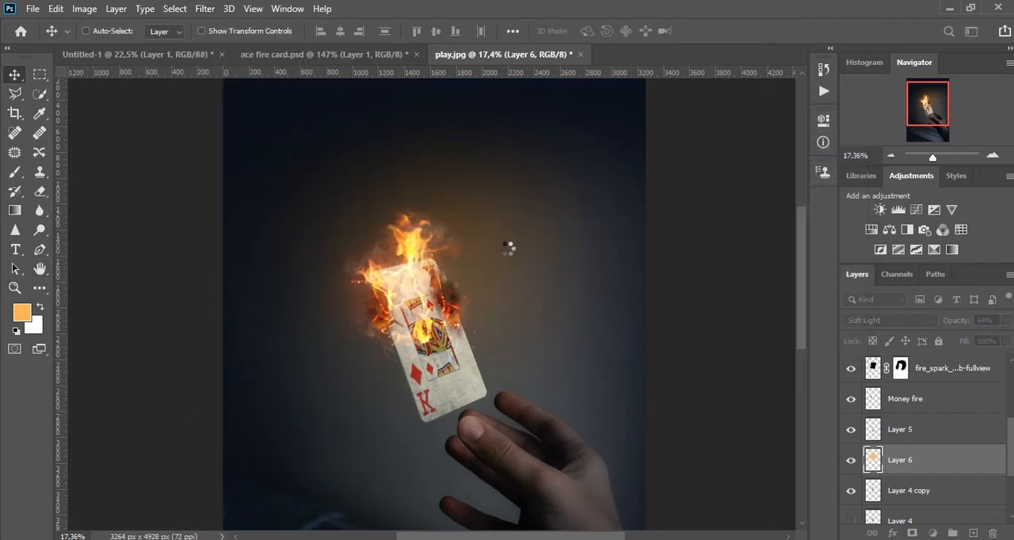
Enlarge the orange glow with Free Transform and reposition it so its light reaches the hand and lower background.
key("ctrl+t")
scroll(487, 301, "down", 3)
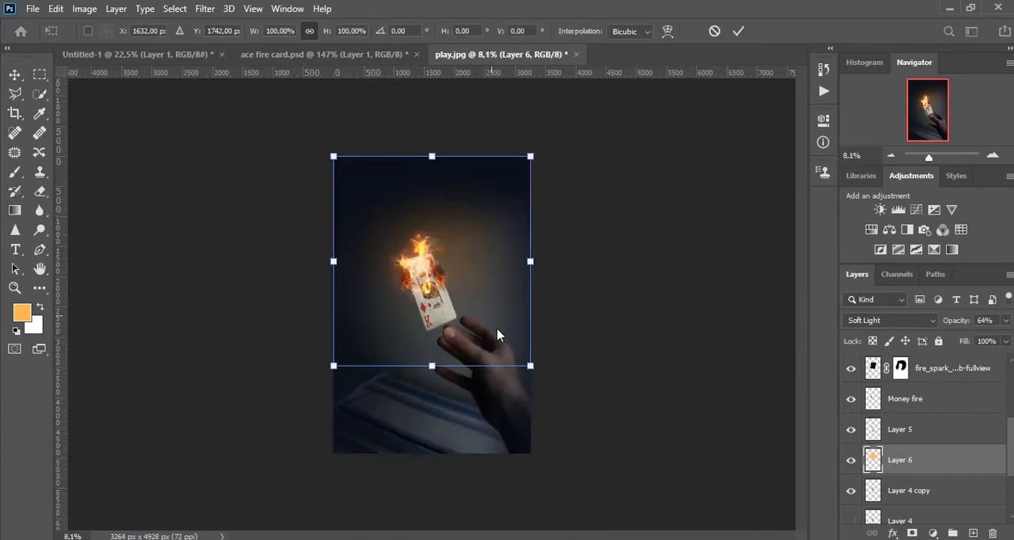
left_click_drag(526, 362, 616, 461)
left_click_drag(547, 322, 542, 359)
key("Return")
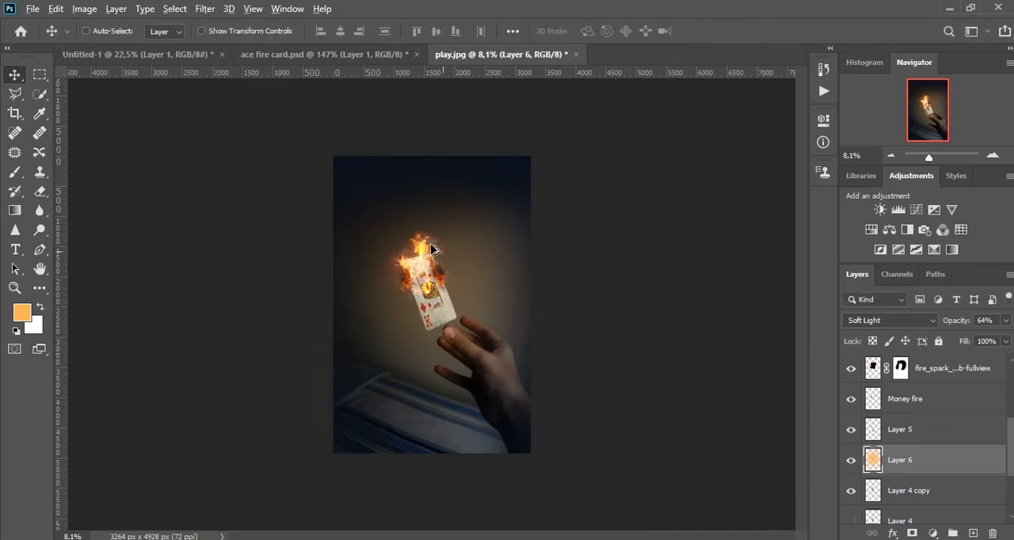
scroll(428, 229, "up", 3)
scroll(492, 214, "up", 1)
mouse_move(492, 214)
left_mouse_down()
mouse_move(485, 192)
mouse_move(489, 207)
left_mouse_up()
left_click_drag(499, 305, 497, 259)
scroll(497, 258, "down", 2)
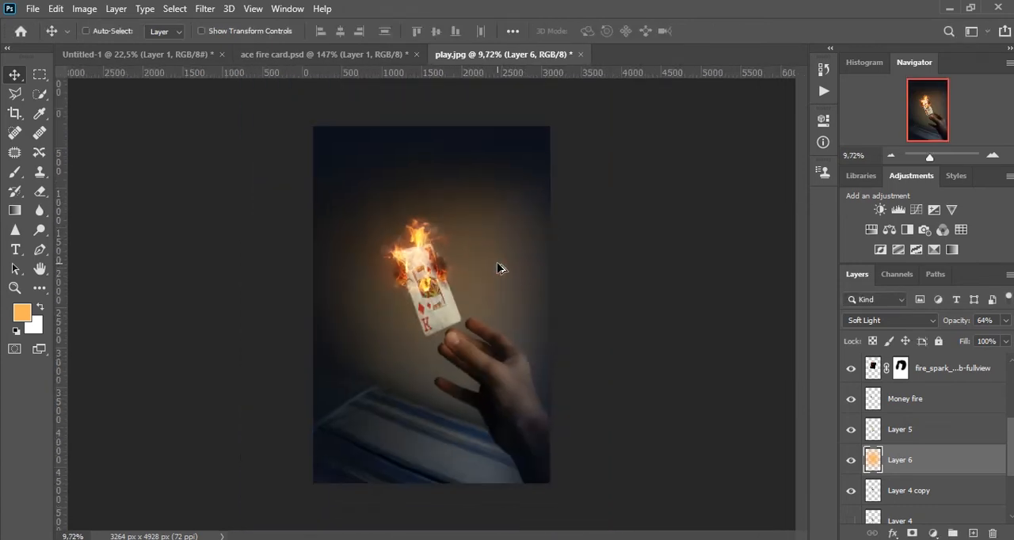
Add a Hue/Saturation adjustment above the campfire copy layer with Hue +1 and Saturation -6, and clip it to that layer.
scroll(449, 226, "up", 4)
scroll(448, 229, "up", 2)
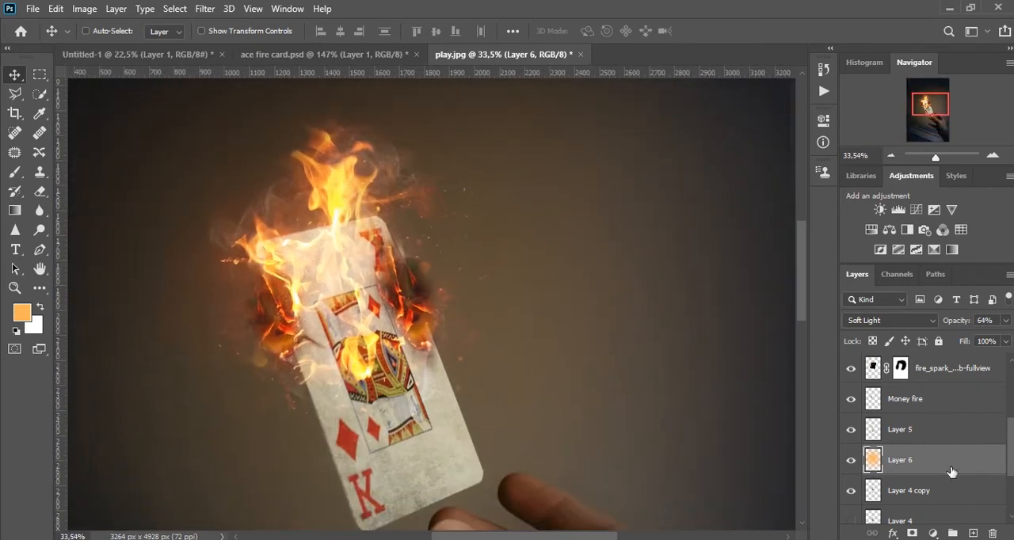
scroll(911, 428, "up", 4)
left_click(923, 401)
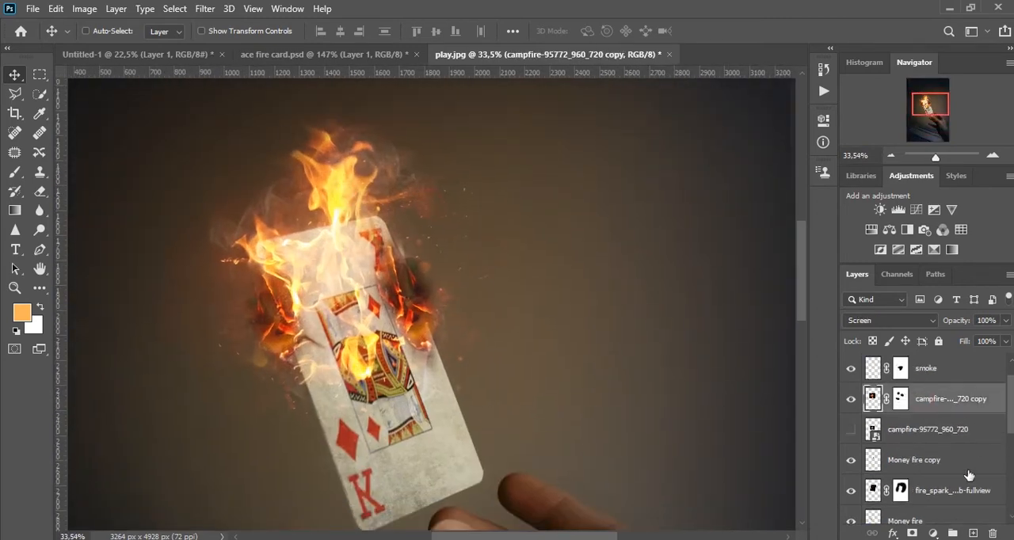
left_click(933, 533)
left_click(923, 387)
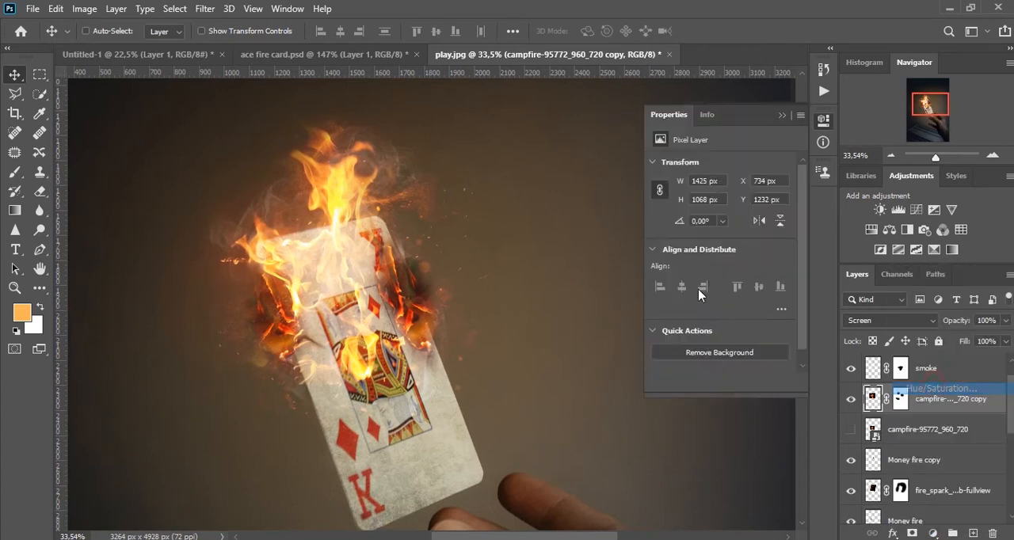
left_click_drag(721, 227, 726, 228)
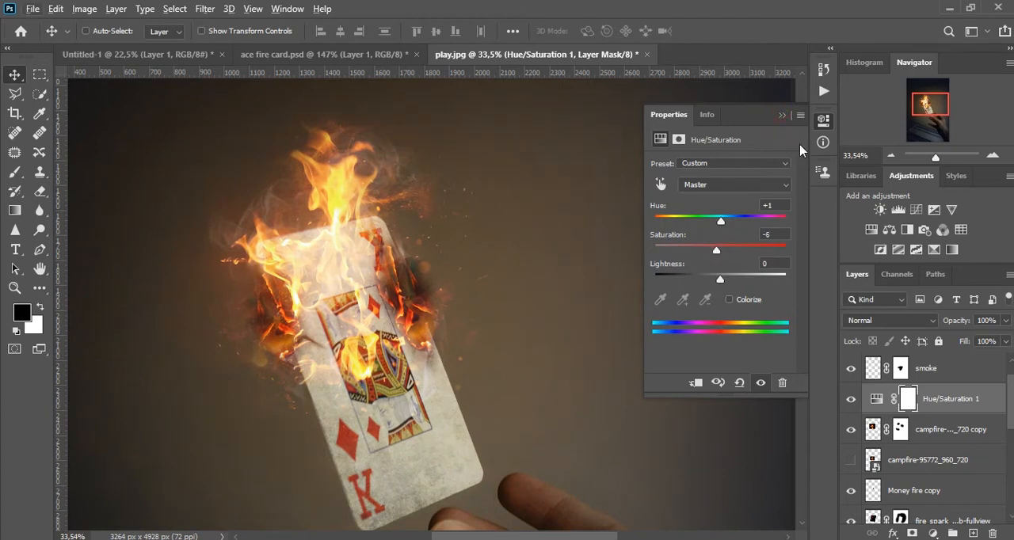
left_click(780, 116)
left_click(876, 422)
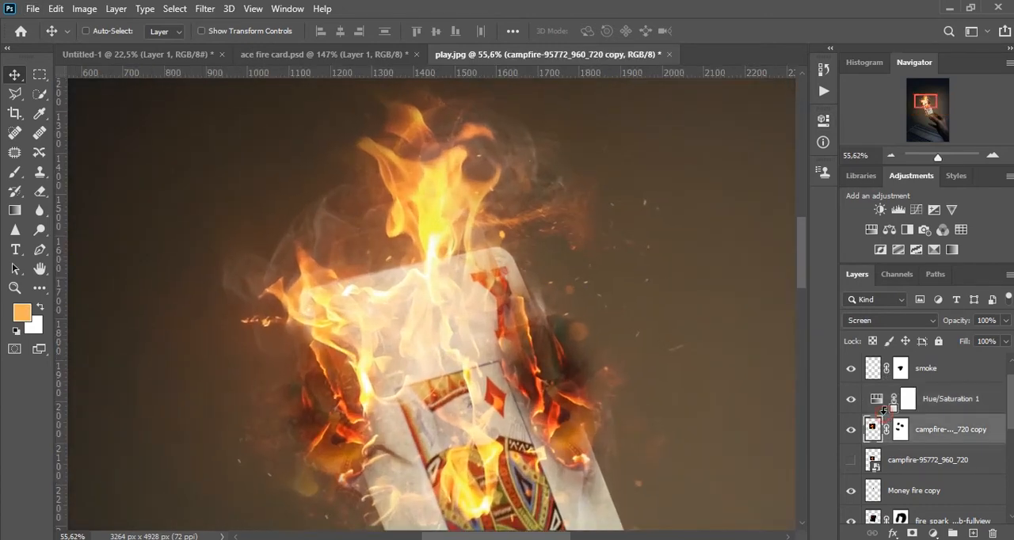
left_click(884, 412, "alt")
Compare the image with and without the campfire copy flames and examine the burning card up close and as a whole.
scroll(674, 350, "down", 10)
left_click_drag(663, 326, 510, 251)
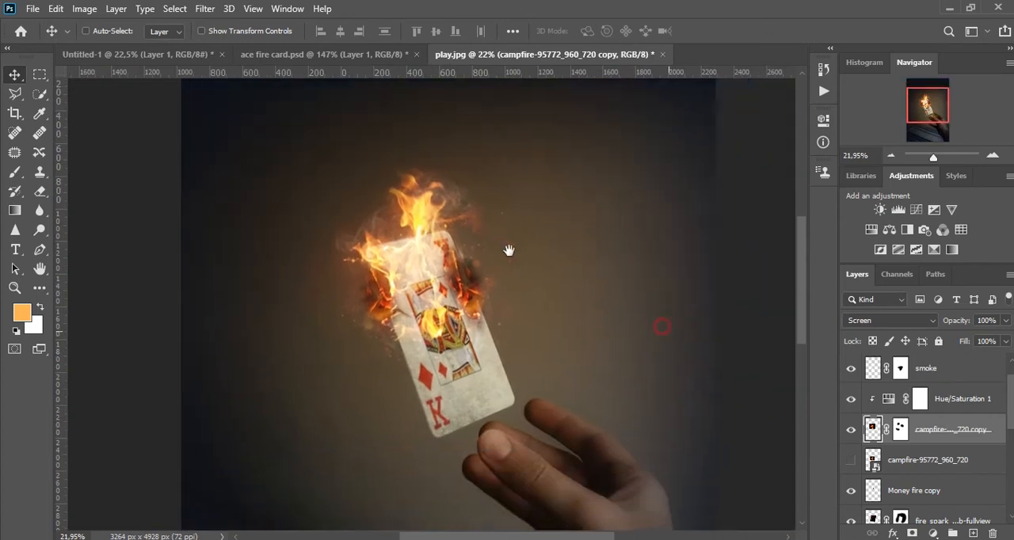
left_click(851, 429)
left_click(851, 429)
scroll(403, 200, "up", 1)
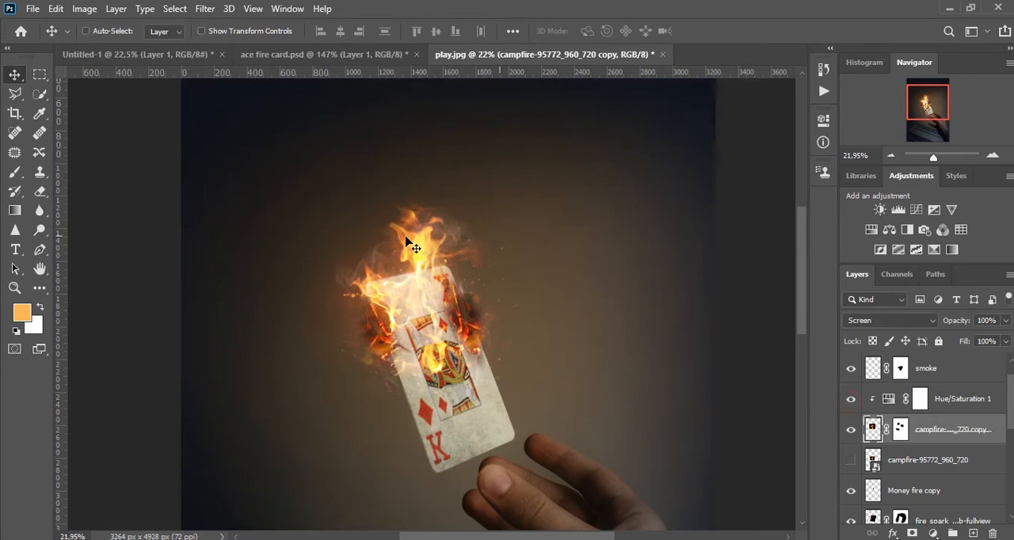
scroll(452, 245, "down", 3)
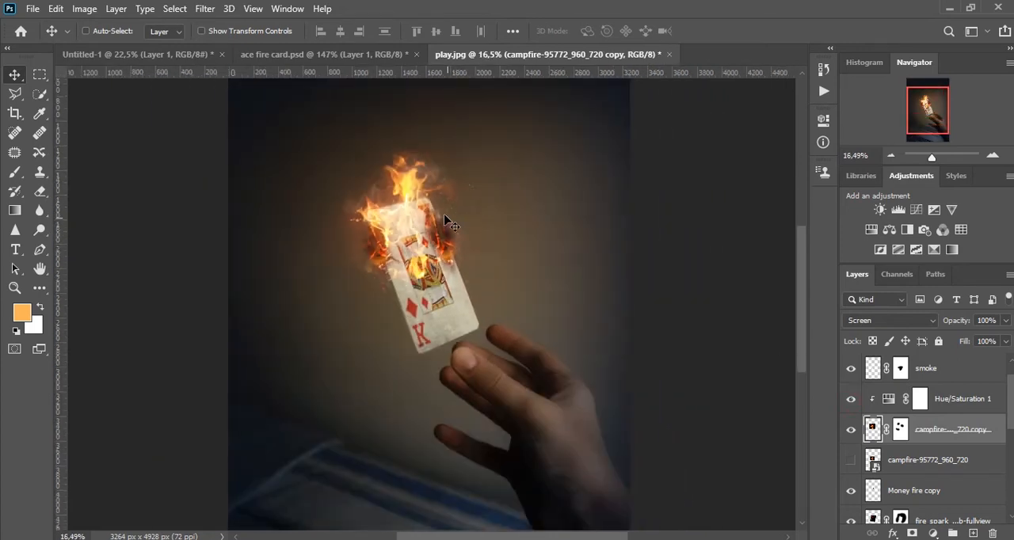
scroll(427, 231, "down", 3)
scroll(416, 234, "up", 8)
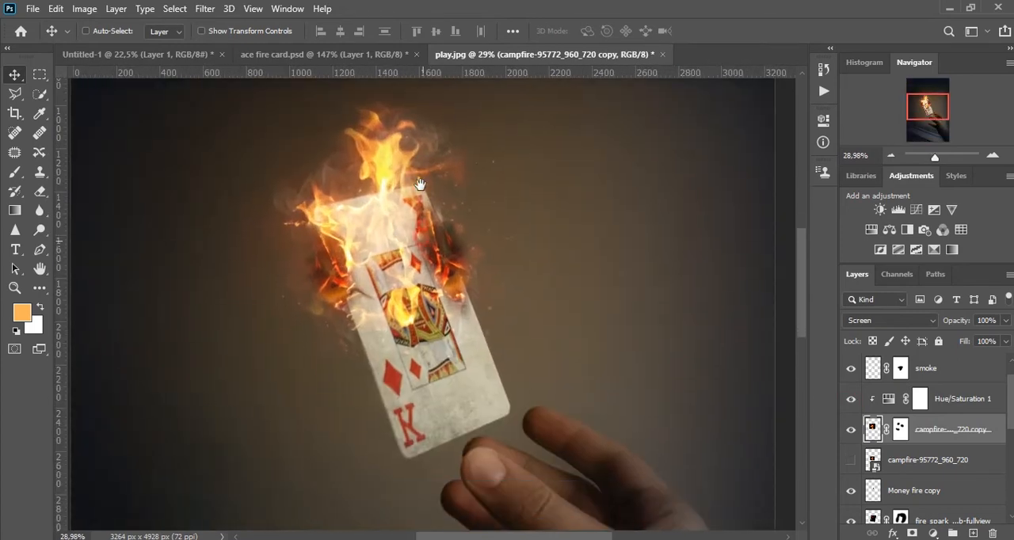
scroll(470, 258, "down", 3)
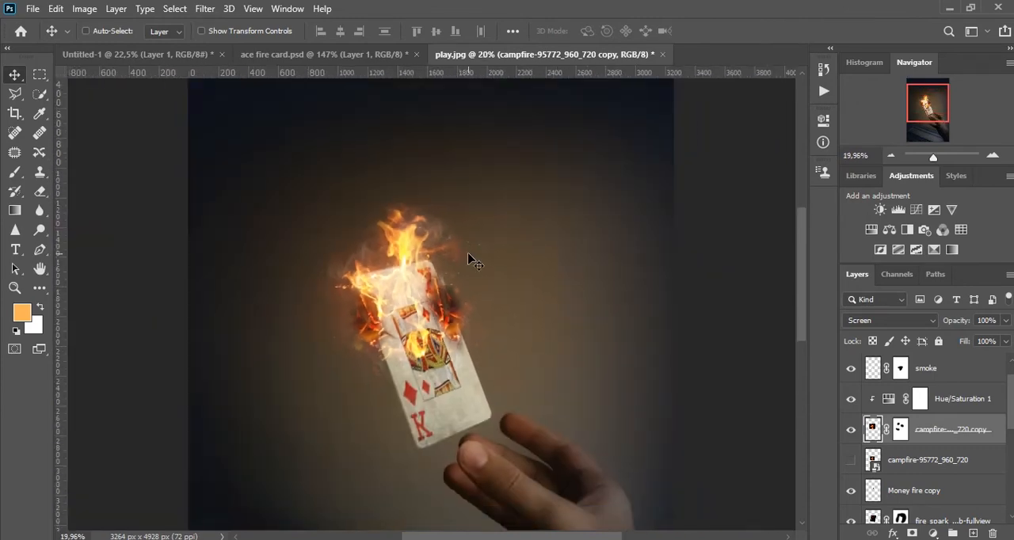
left_click(33, 9)
left_click(111, 306)
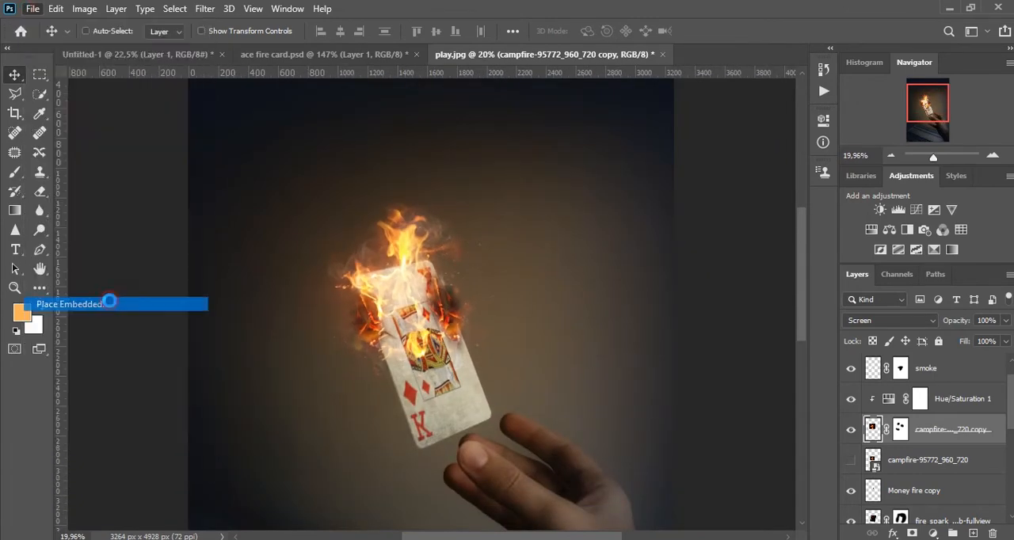
left_click(385, 220)
left_click_drag(309, 12, 312, 25)
left_click(571, 266)
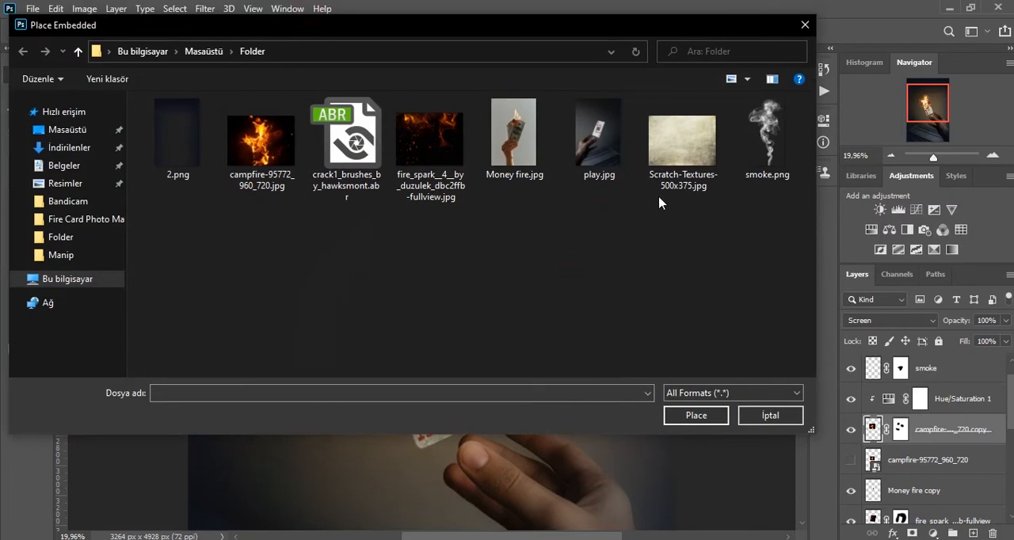
left_click(366, 157)
left_click(431, 154)
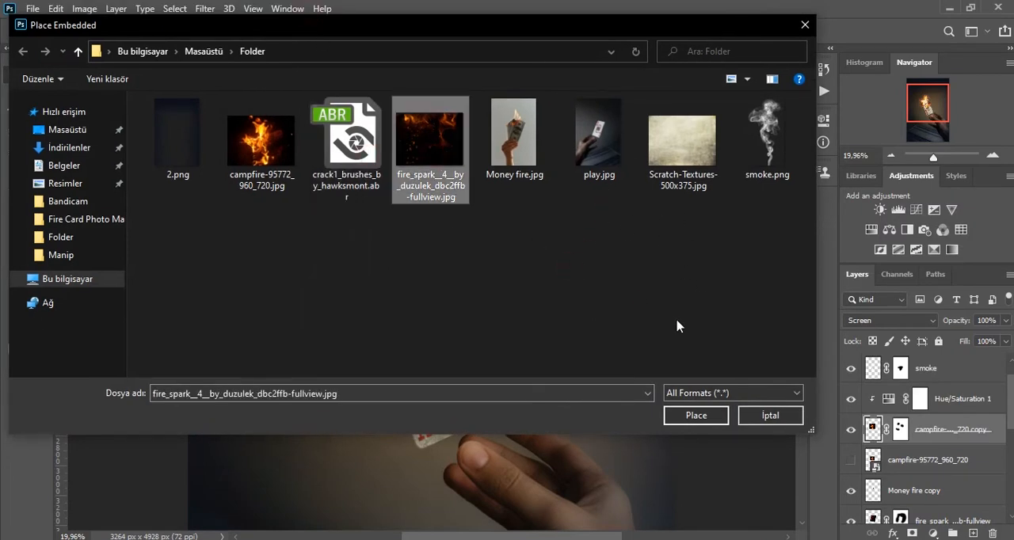
left_click(767, 428)
Add a Color Balance adjustment layer above the smoke copy layer.
scroll(402, 294, "down", 1)
scroll(924, 378, "up", 1)
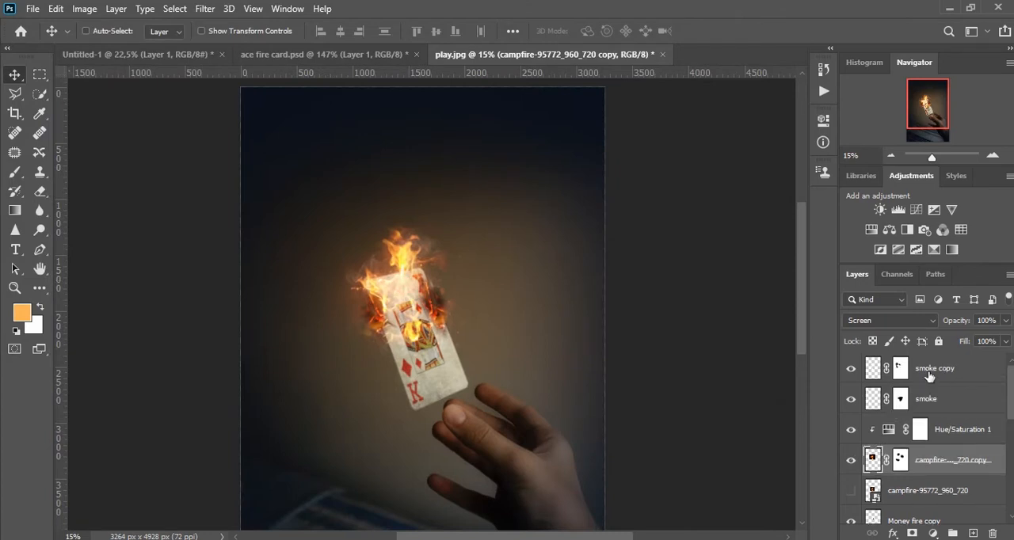
left_click(932, 372)
scroll(380, 299, "down", 3)
scroll(435, 273, "up", 8)
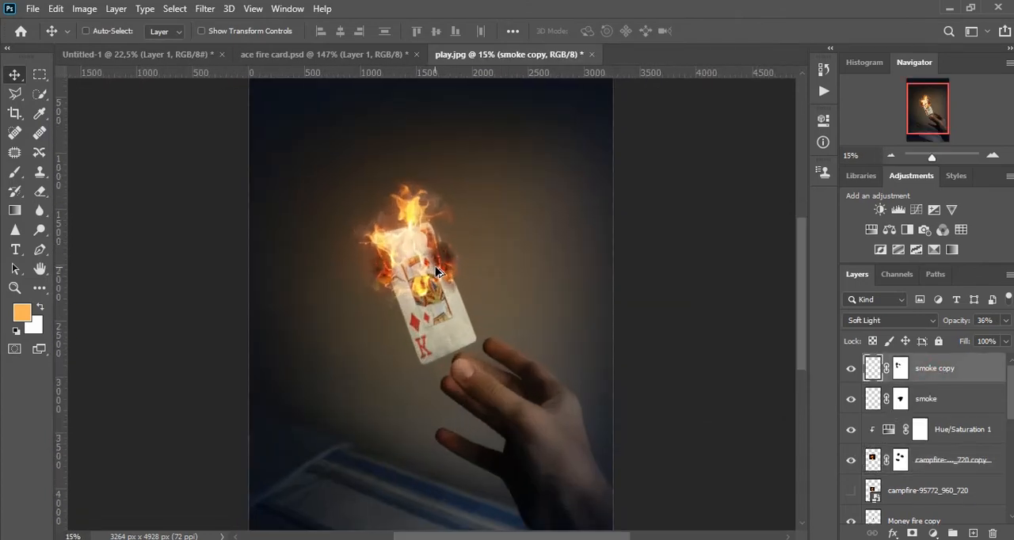
left_click_drag(502, 334, 453, 220)
scroll(452, 220, "down", 4)
scroll(858, 410, "down", 3)
scroll(916, 406, "up", 3)
scroll(947, 507, "down", 2)
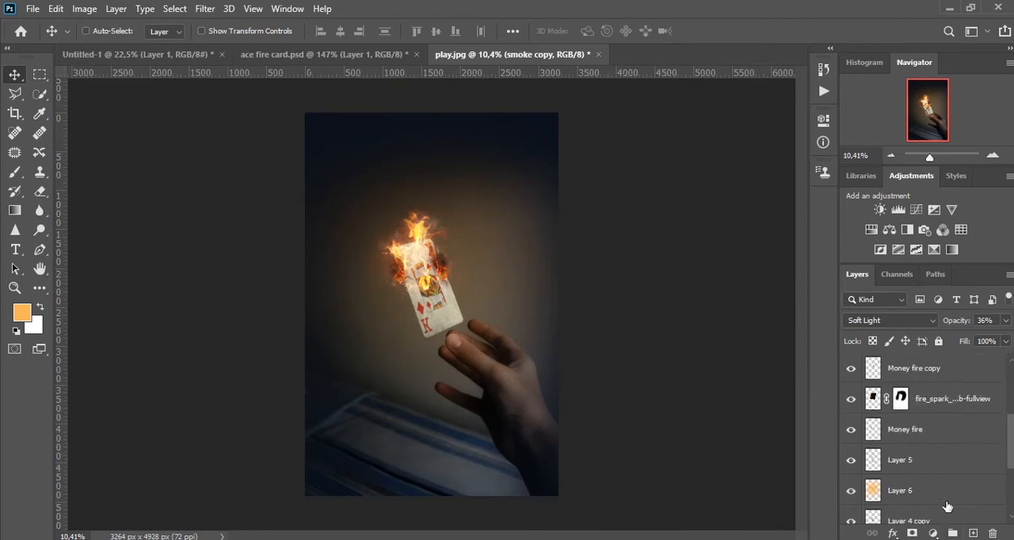
left_click(933, 533)
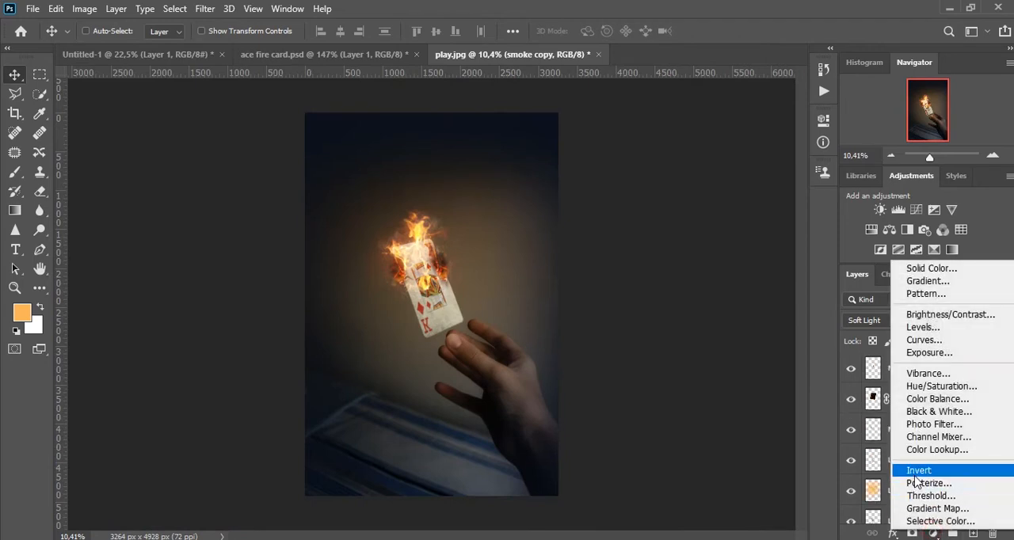
left_click(932, 400)
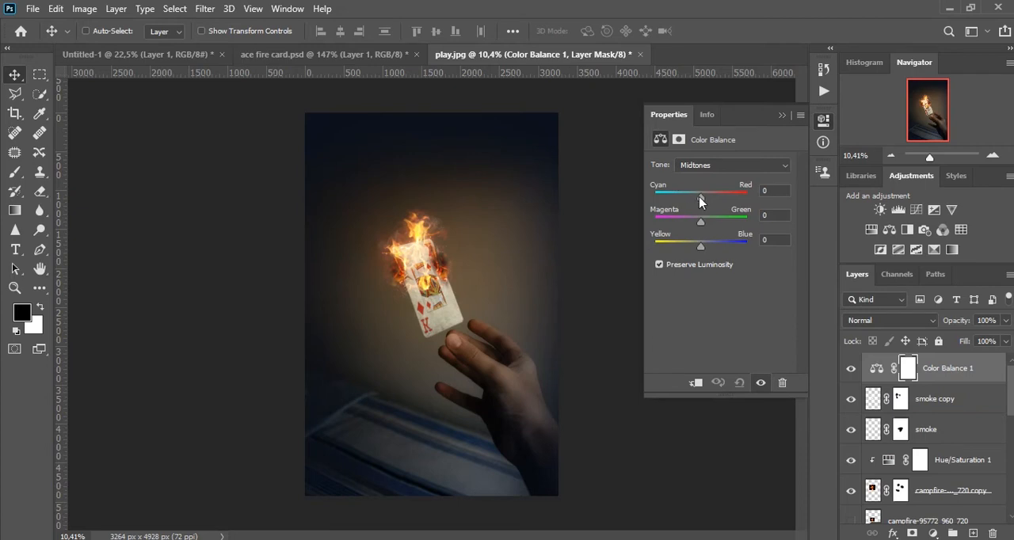
Shift the Color Balance midtones slightly toward red, with Magenta–Green at -1 and Yellow–Blue at -19, and compare before and after.
left_click_drag(707, 202, 700, 195)
left_click_drag(696, 204, 703, 202)
left_click_drag(700, 224, 695, 246)
left_click(782, 117)
scroll(409, 208, "up", 11)
left_click(854, 367)
left_click(854, 368)
scroll(568, 257, "down", 7)
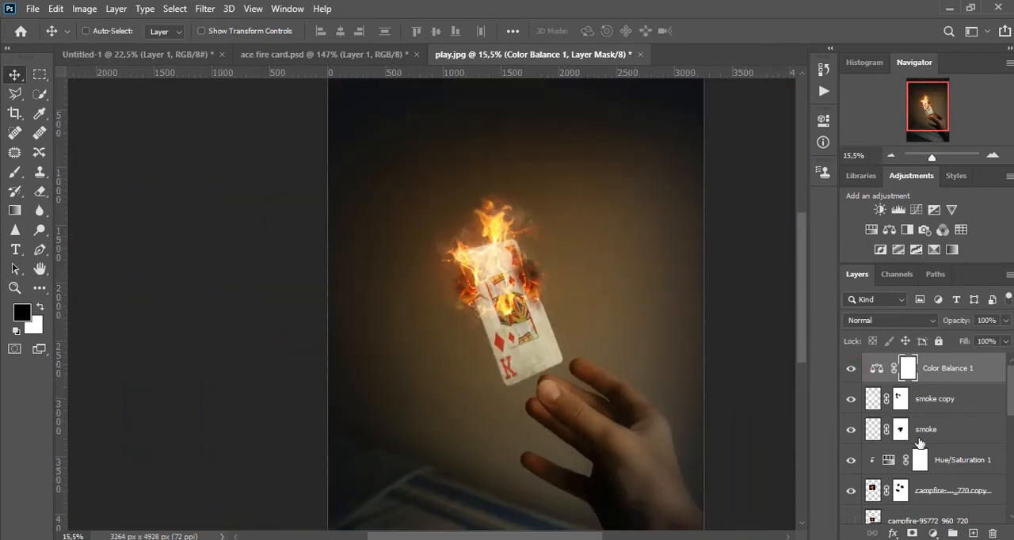
Add a Color Lookup adjustment layer using the PSDBox-LA-6.cube 3D LUT and set its opacity to 63%.
left_click(934, 531)
left_click(919, 391)
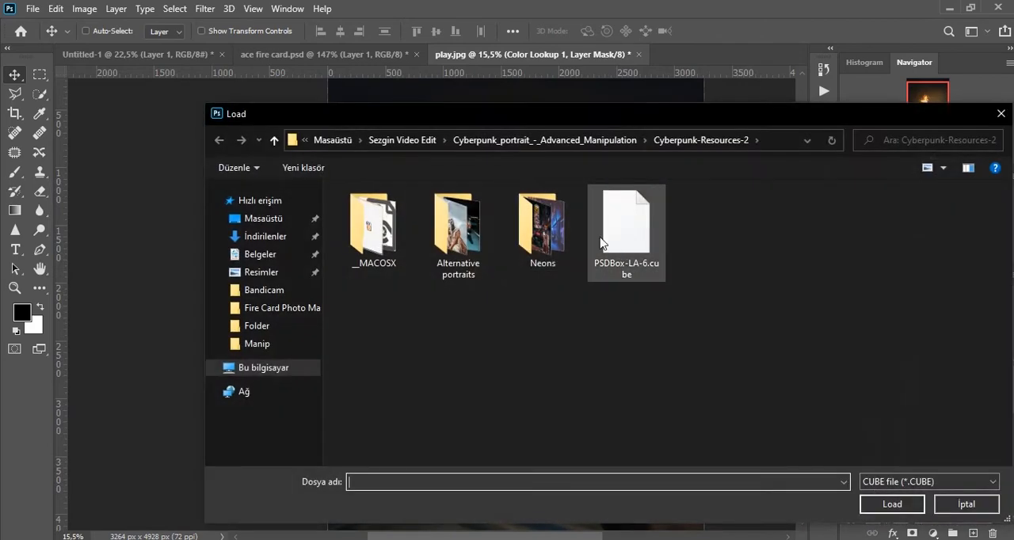
double_click(617, 245)
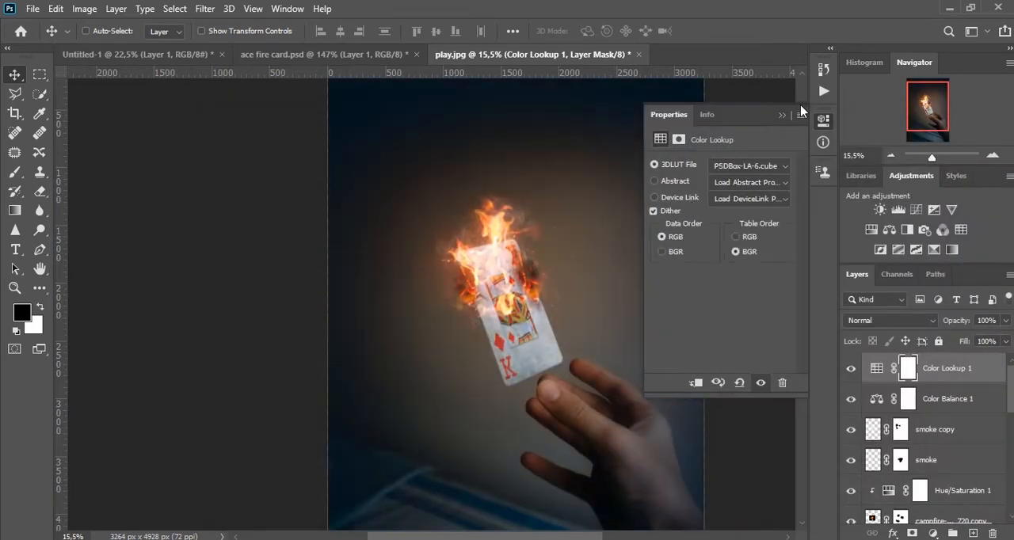
left_click(783, 115)
left_click_drag(957, 321, 926, 317)
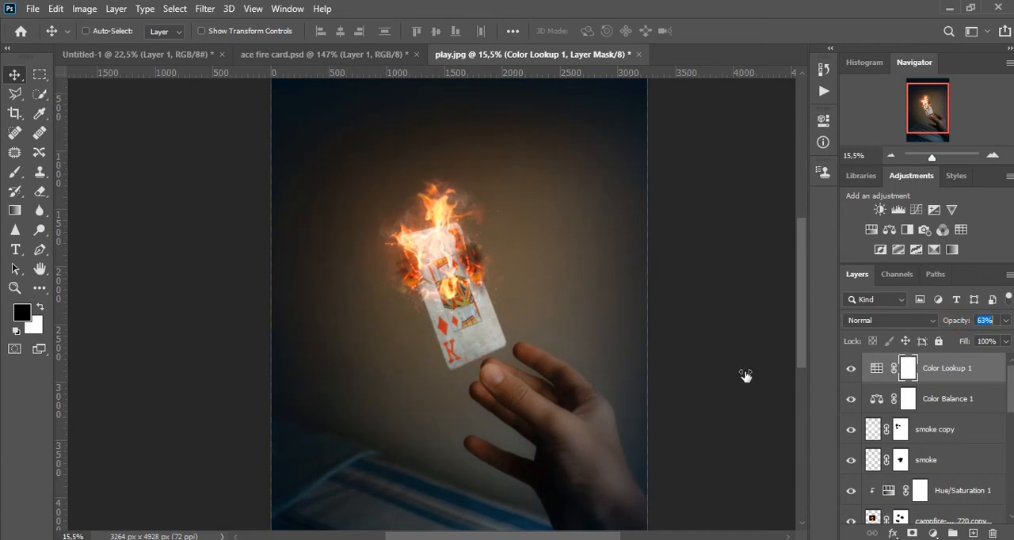
scroll(475, 299, "down", 3)
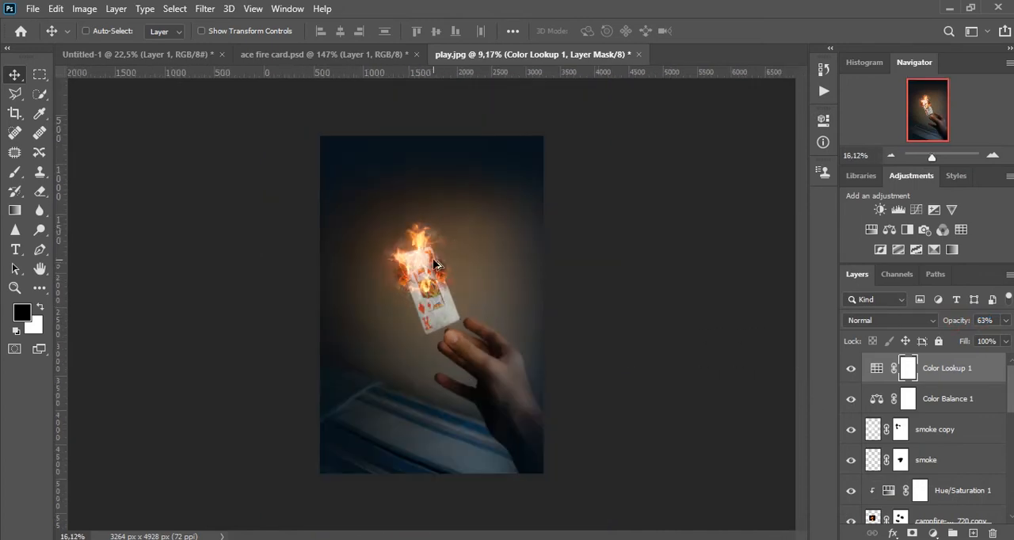
scroll(464, 286, "up", 2)
scroll(404, 244, "down", 1)
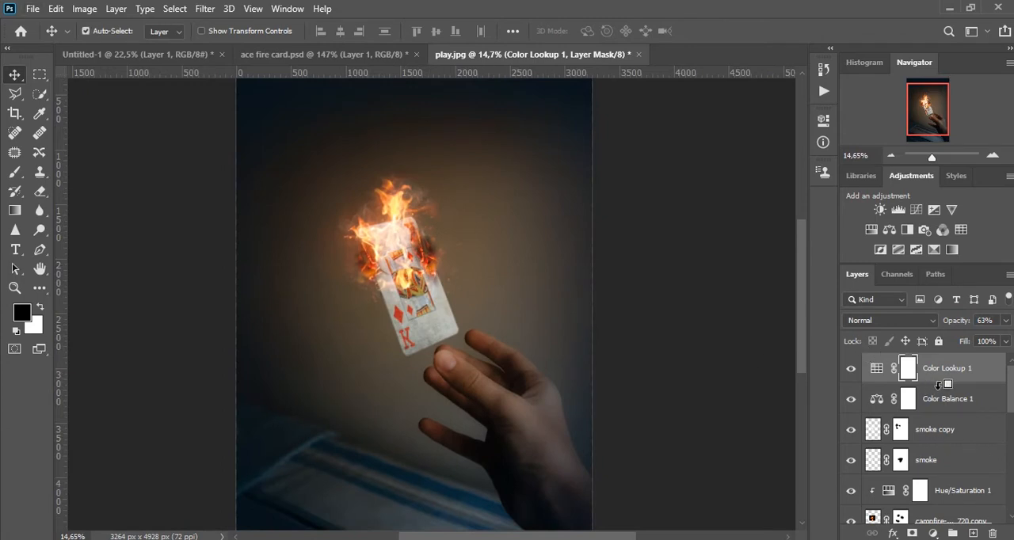
Stamp all visible layers into a new layer at the top of the stack and open it in the Camera Raw Filter.
key("ctrl+shift+alt+e")
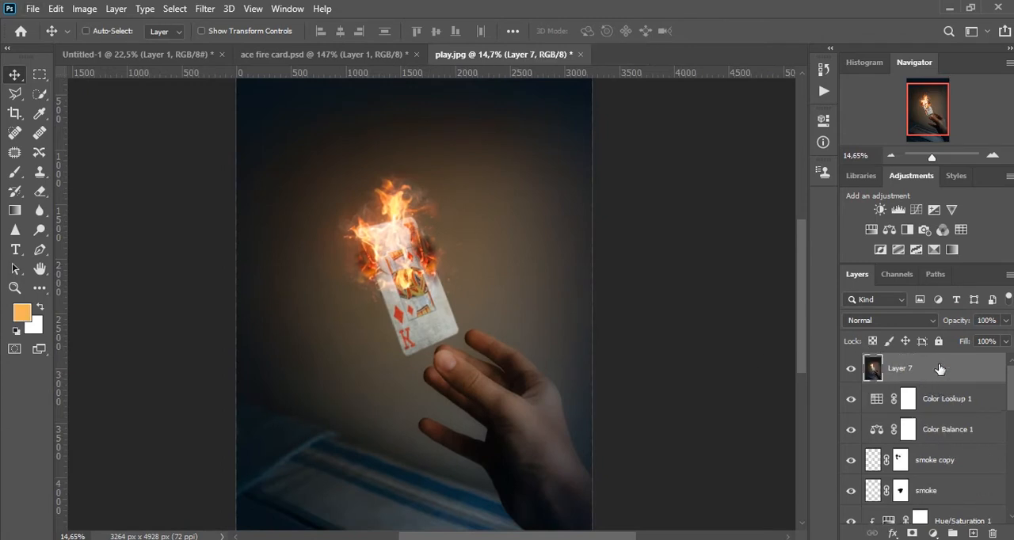
left_click(204, 8)
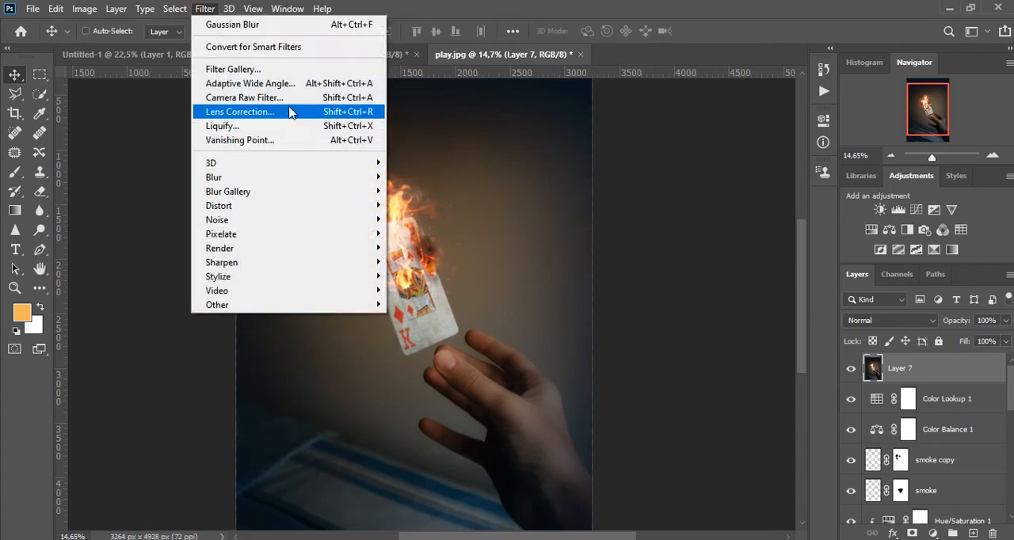
left_click(290, 98)
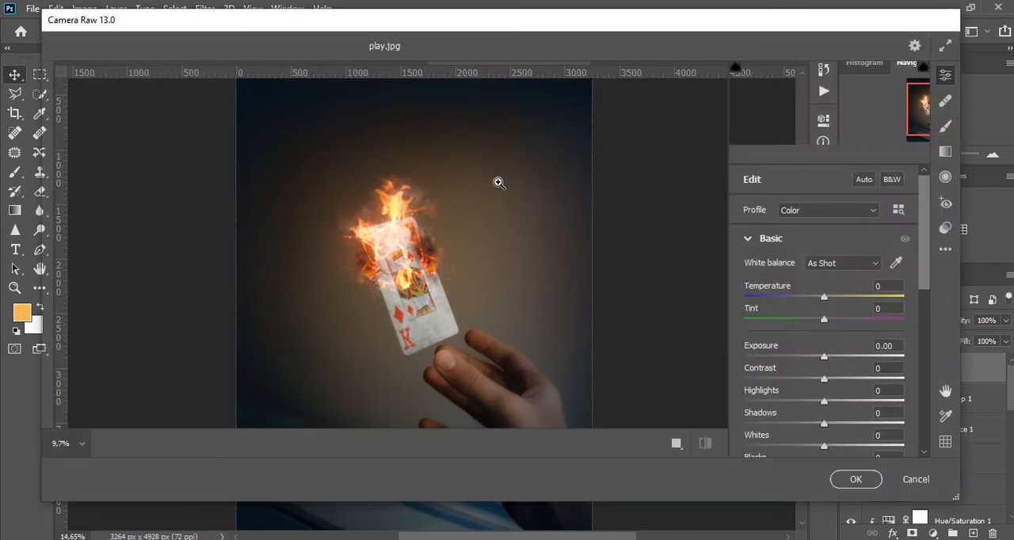
scroll(401, 174, "up", 3)
scroll(389, 214, "down", 1)
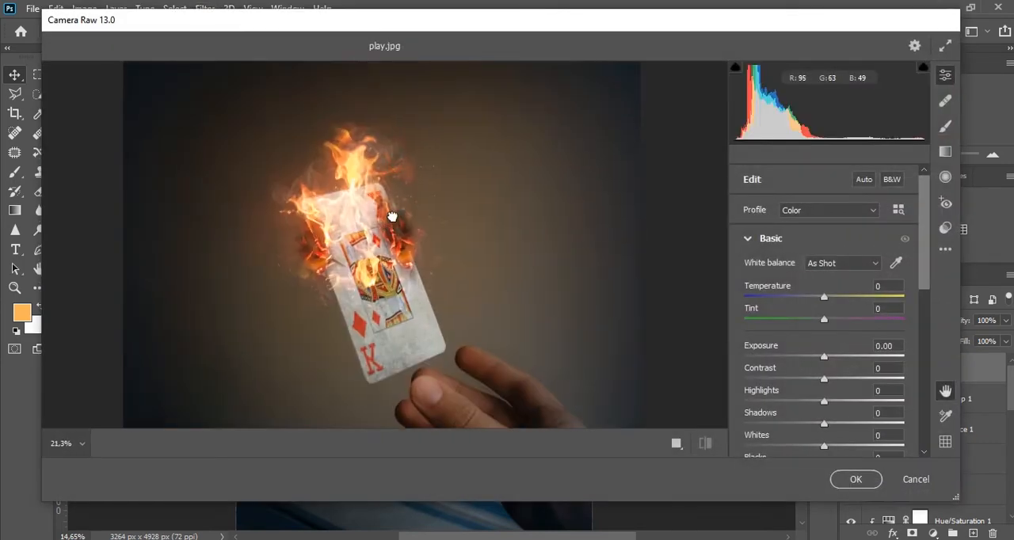
key("alt")
scroll(420, 215, "down", 2)
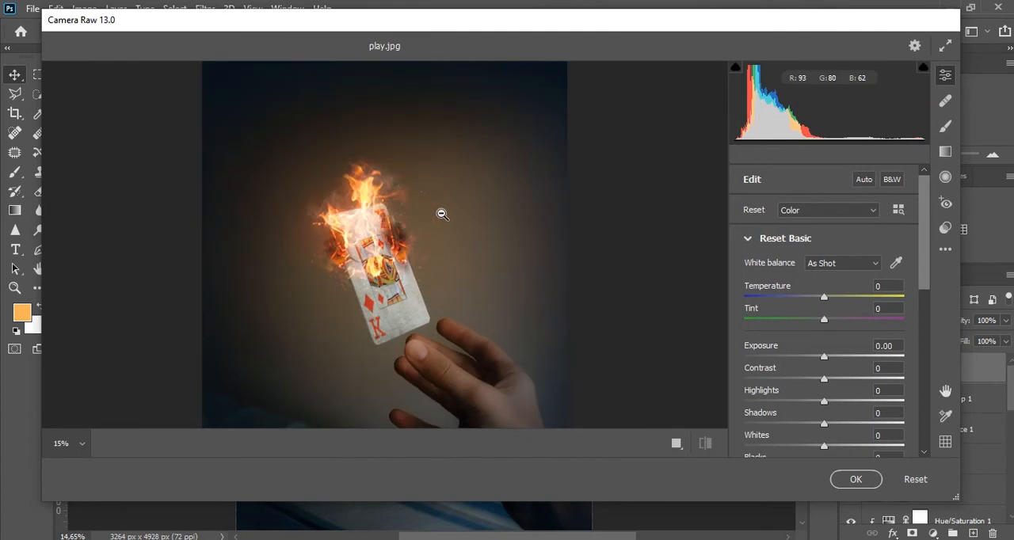
Set the Camera Raw Temperature to +10, Tint to -10 and Exposure to -0.25.
left_click_drag(825, 297, 820, 325)
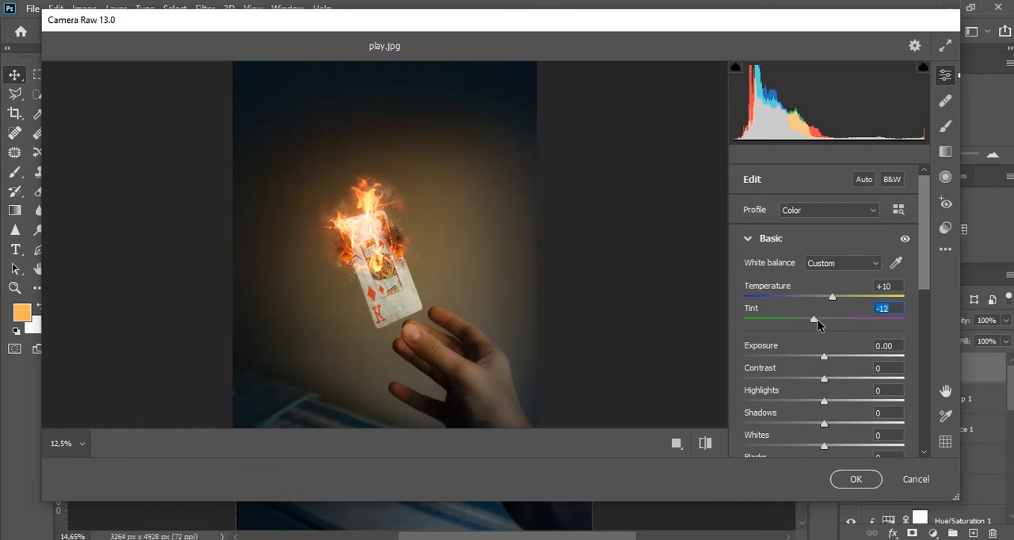
scroll(921, 257, "down", 2)
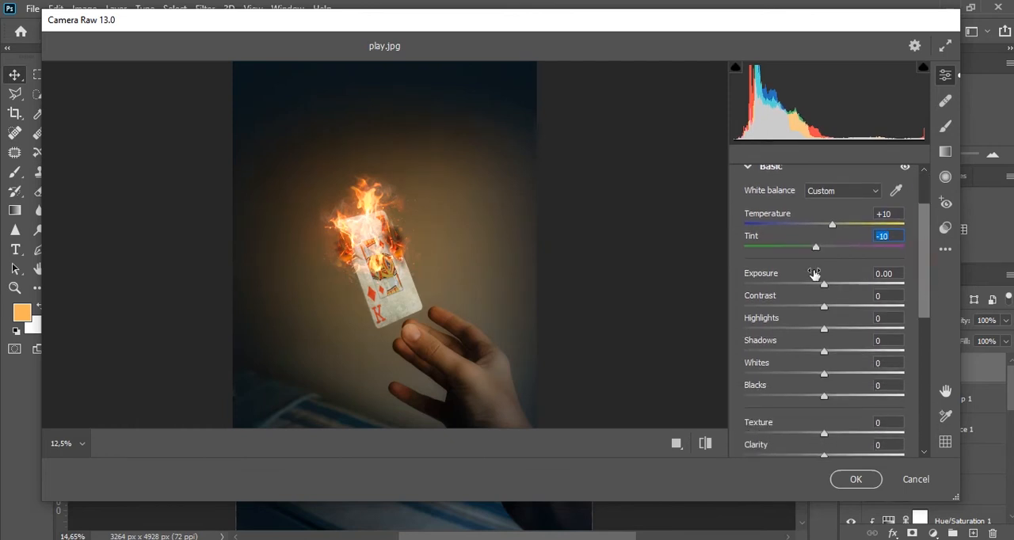
mouse_move(822, 287)
left_mouse_down()
mouse_move(832, 288)
mouse_move(818, 292)
left_mouse_up()
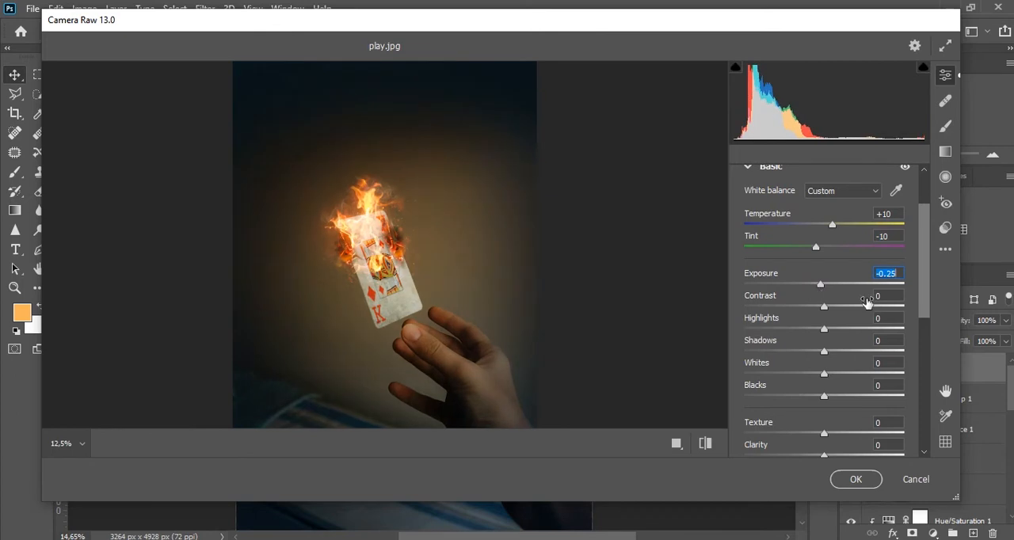
Try a negative Clarity of about -15 in Camera Raw, and settle on +5.
left_click_drag(926, 266, 926, 301)
left_click_drag(821, 364, 794, 366)
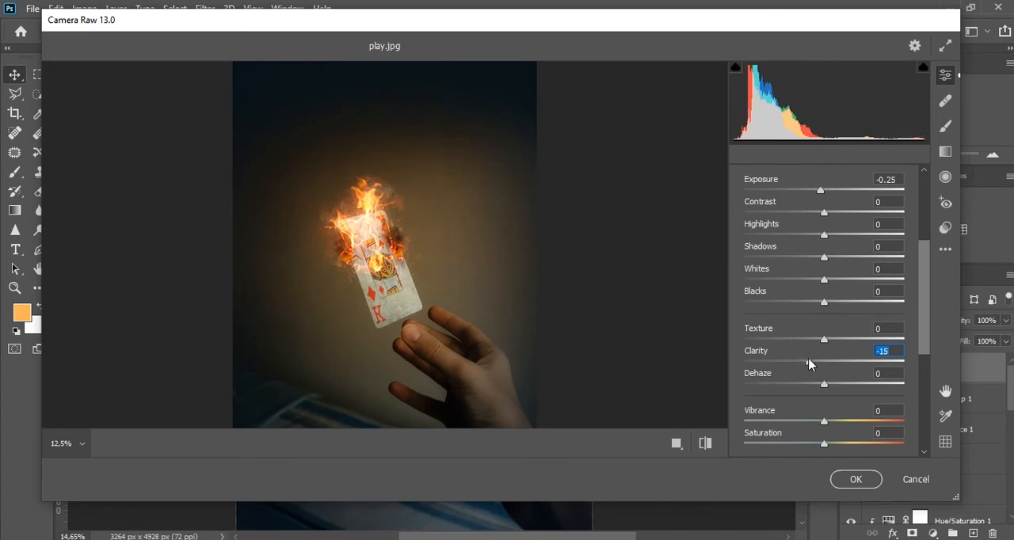
left_click_drag(823, 363, 825, 364)
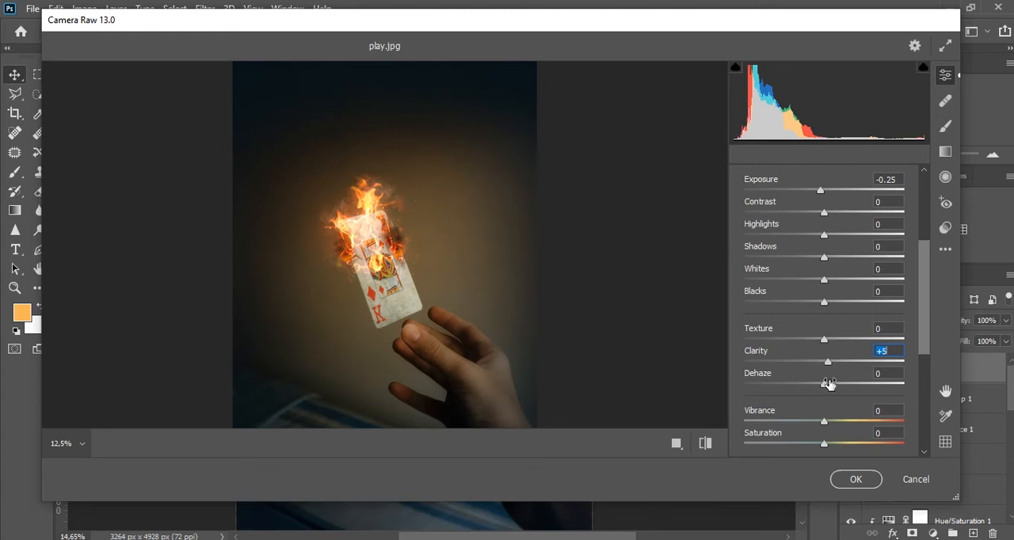
Apply the Camera Raw grading to the stamped Layer 7.
left_click(857, 480)
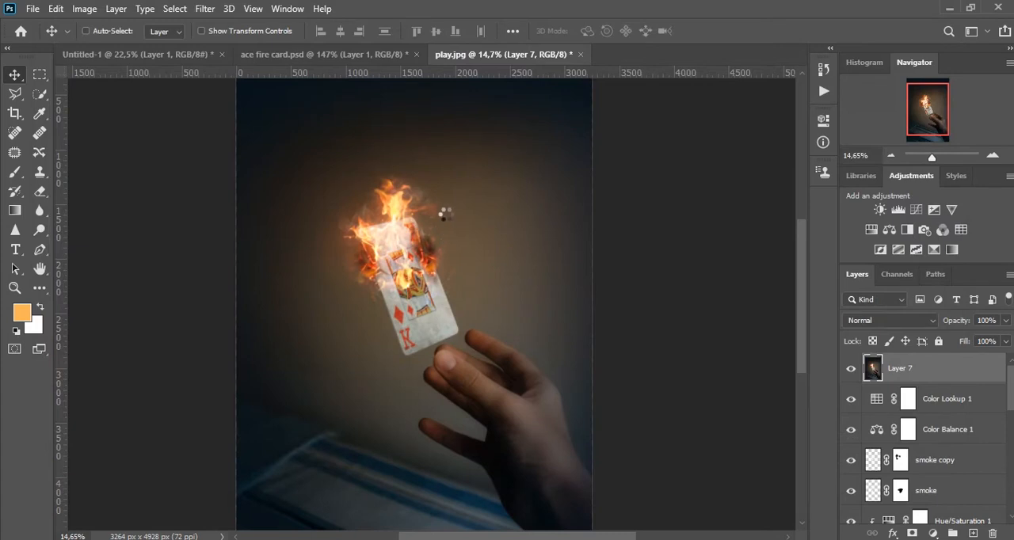
scroll(472, 241, "down", 3)
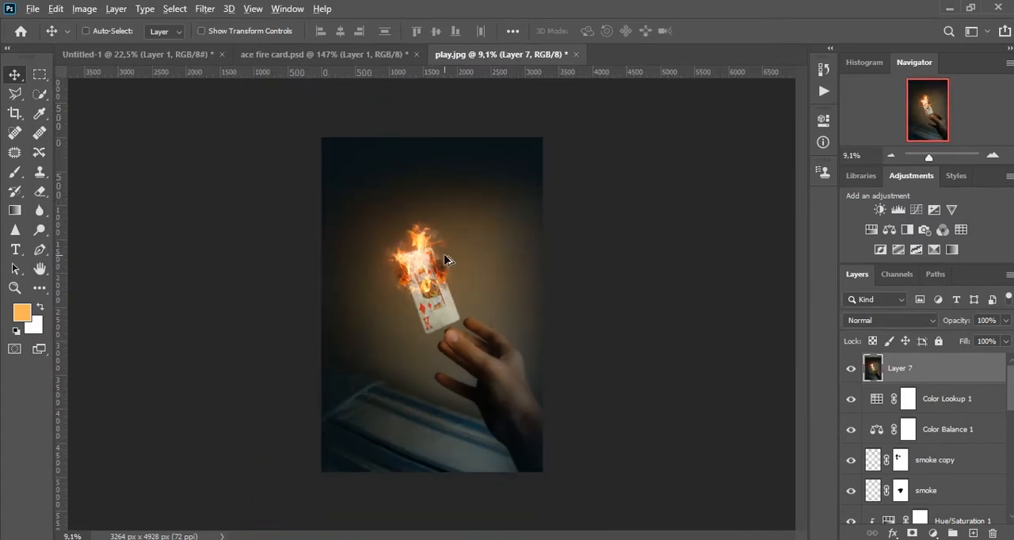
scroll(446, 261, "up", 1)
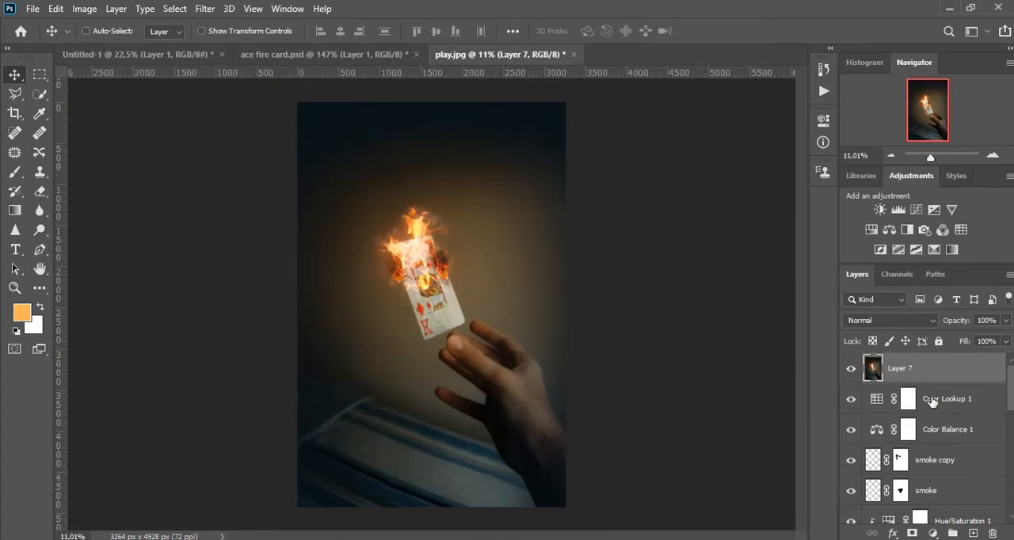
Select every layer from Layer 7 down to layer 2 and combine them into one group.
scroll(927, 428, "down", 10)
left_click(920, 453, "shift")
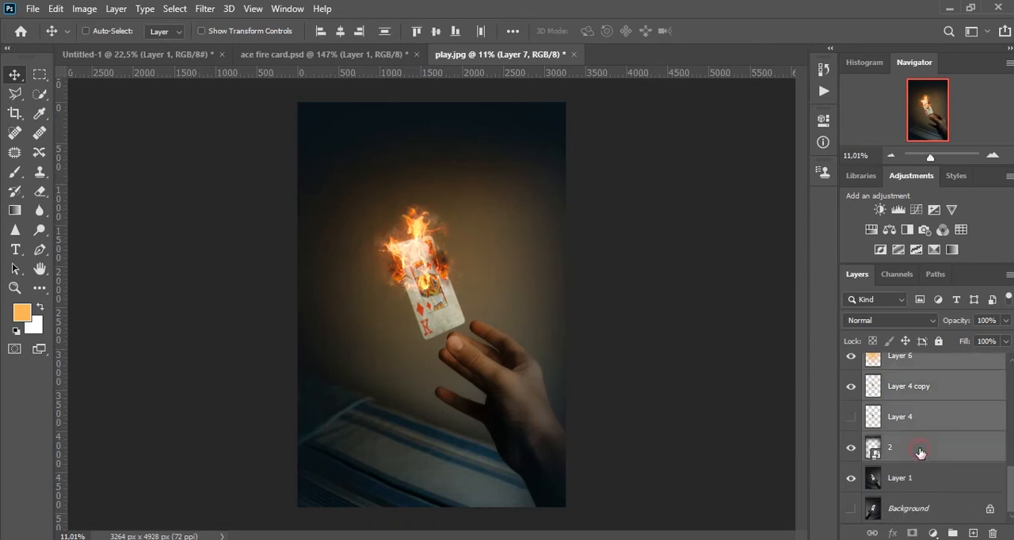
key("ctrl+g")
Hide Group 1 and Layer 1 and show the Background layer to compare the composite with the original photo.
left_click(851, 364)
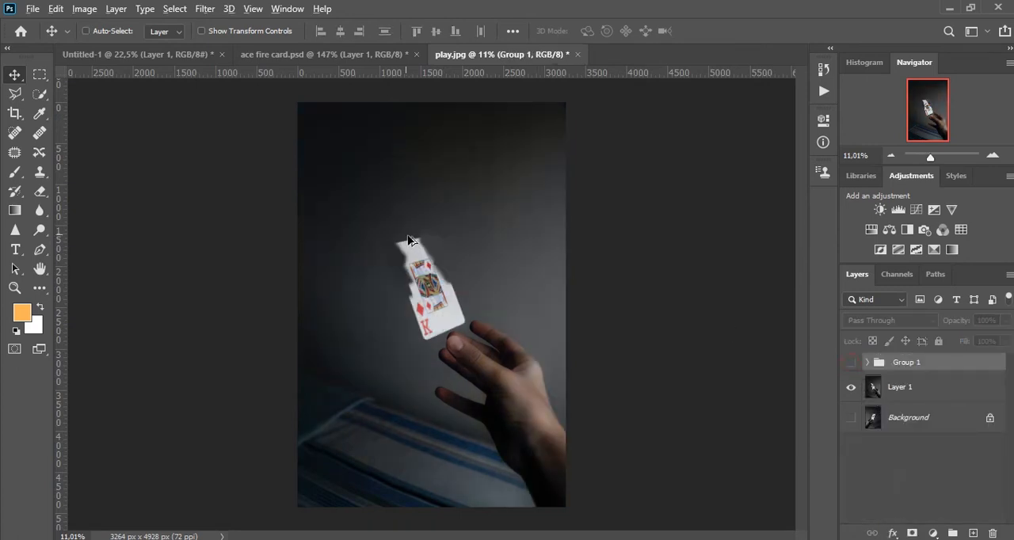
scroll(425, 256, "up", 3)
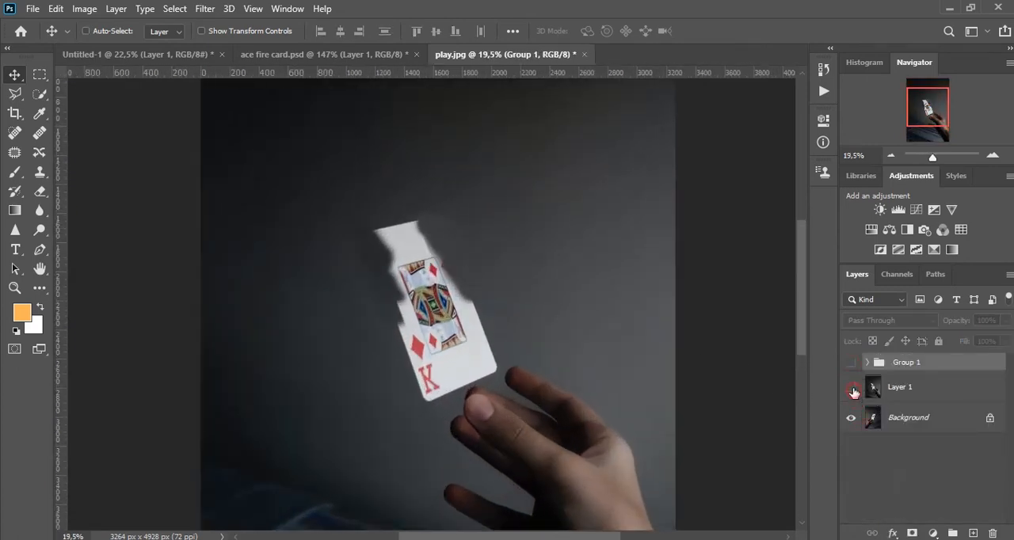
left_click(851, 388)
left_click(850, 362)
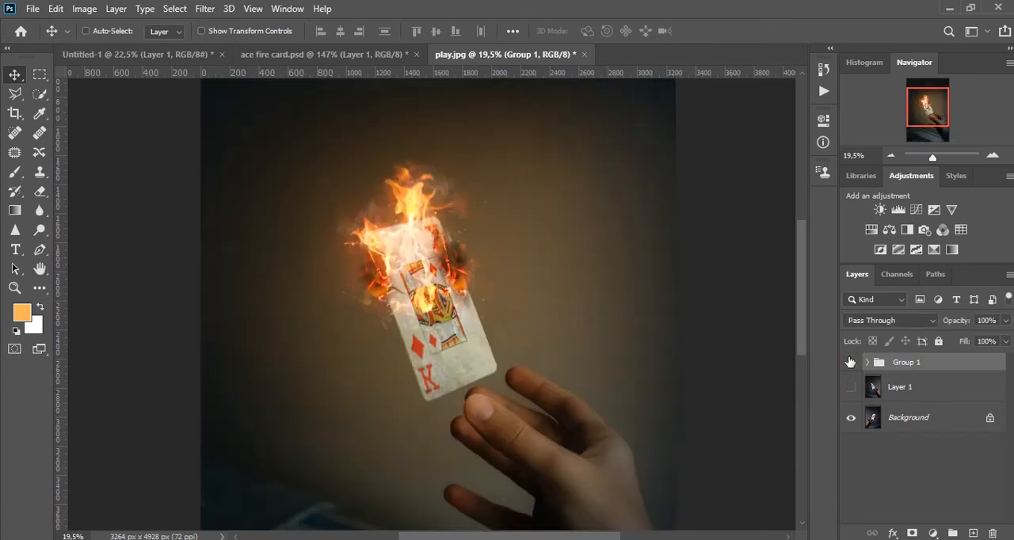
left_click(850, 362)
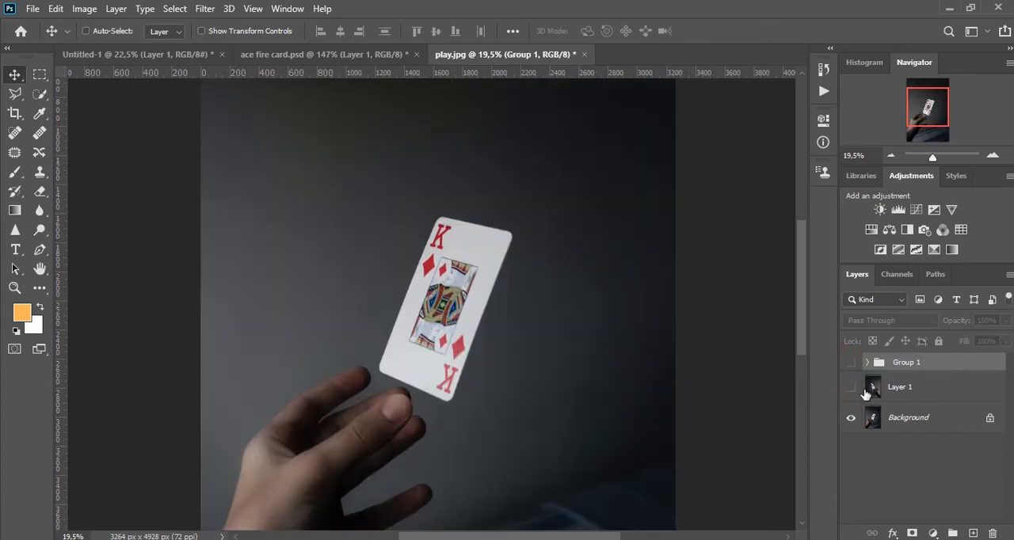
Convert the Background into a regular layer and flip it horizontally.
double_click(927, 432)
key("Return")
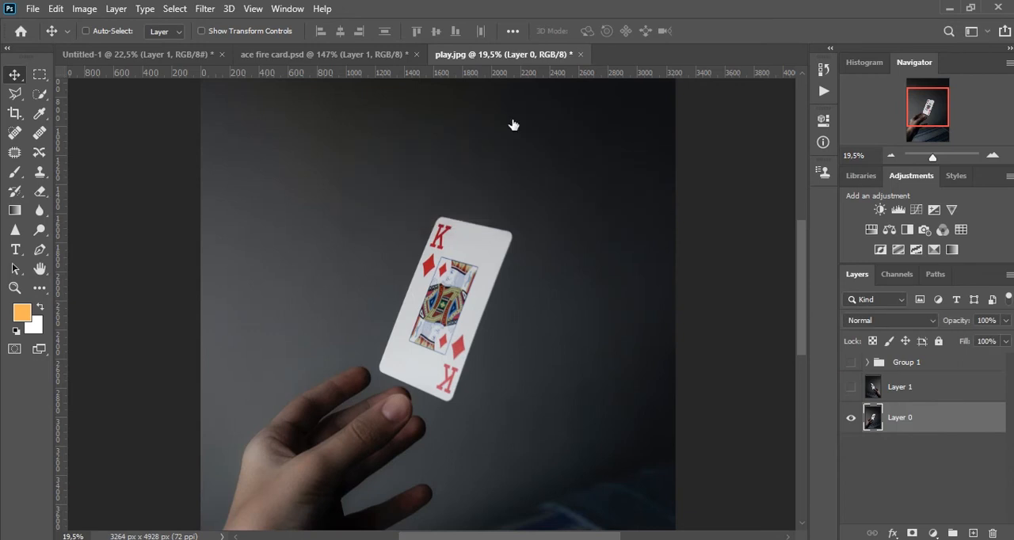
key("ctrl+t")
right_click(458, 223)
left_click(520, 472)
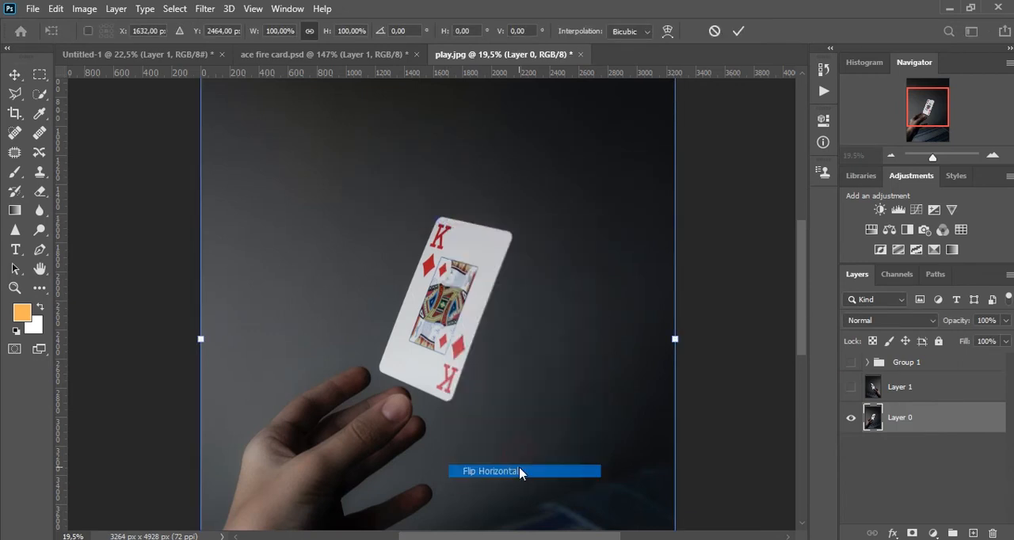
key("Return")
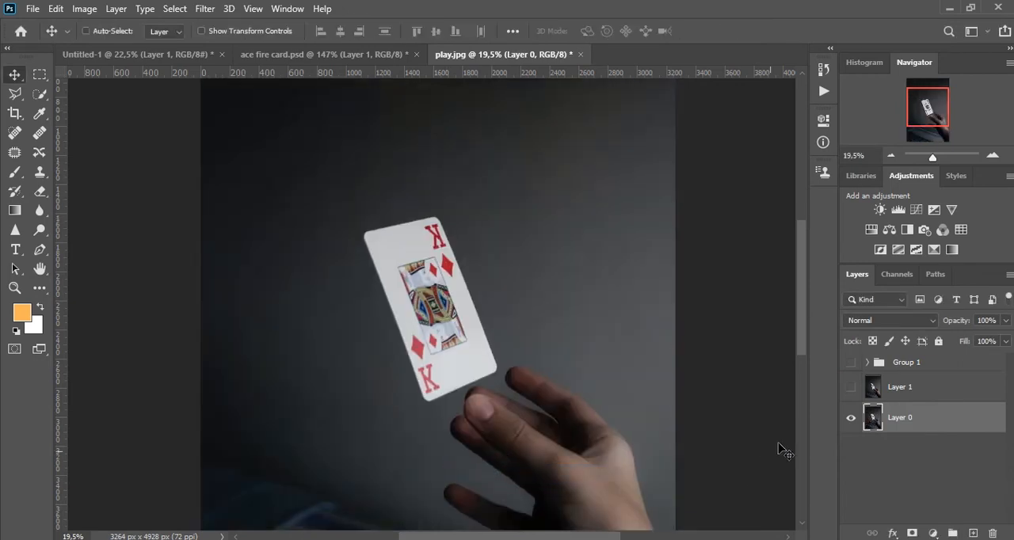
Compare the composite with the flipped original by toggling Group 1, and examine the flames, card and hand up close.
left_click(852, 362)
left_click(852, 362)
scroll(527, 296, "down", 3)
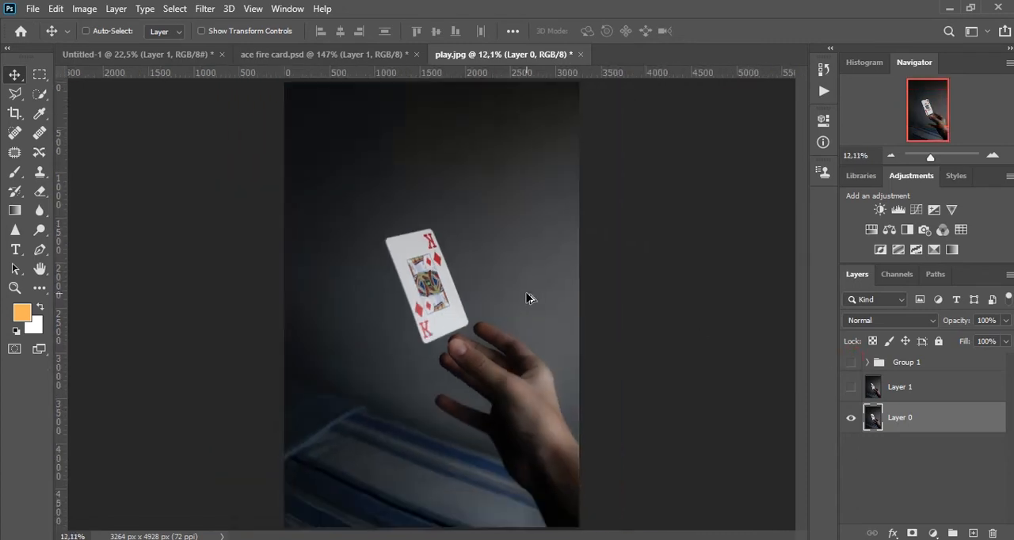
left_click(850, 363)
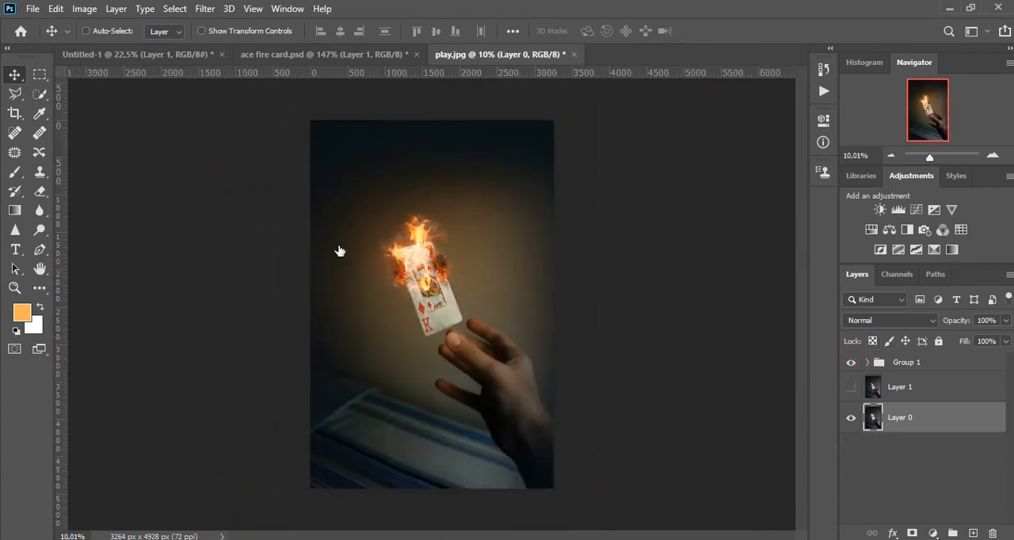
scroll(428, 238, "up", 3)
scroll(442, 233, "up", 3)
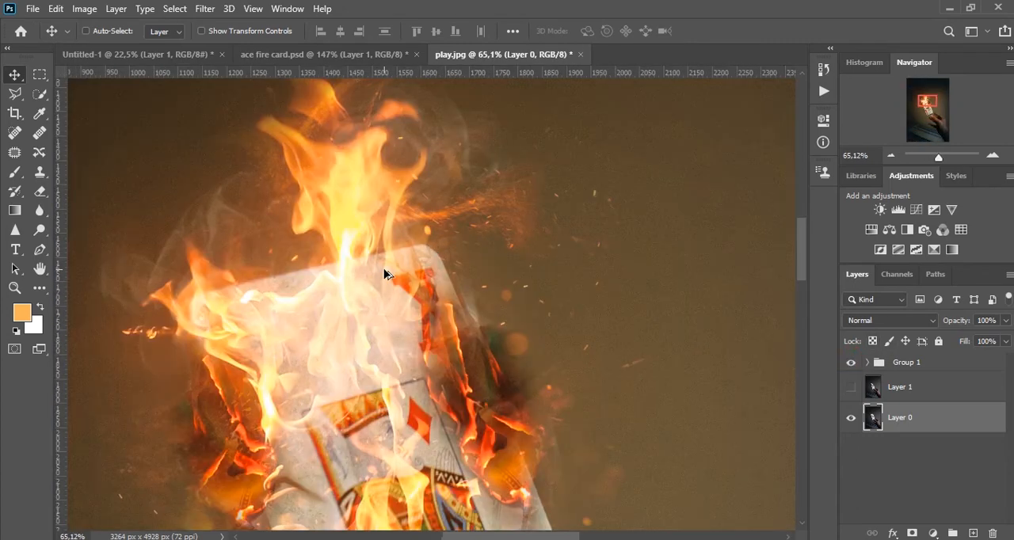
left_click_drag(483, 362, 493, 163)
left_click_drag(531, 307, 465, 172)
left_click_drag(528, 333, 475, 237)
scroll(433, 283, "down", 3)
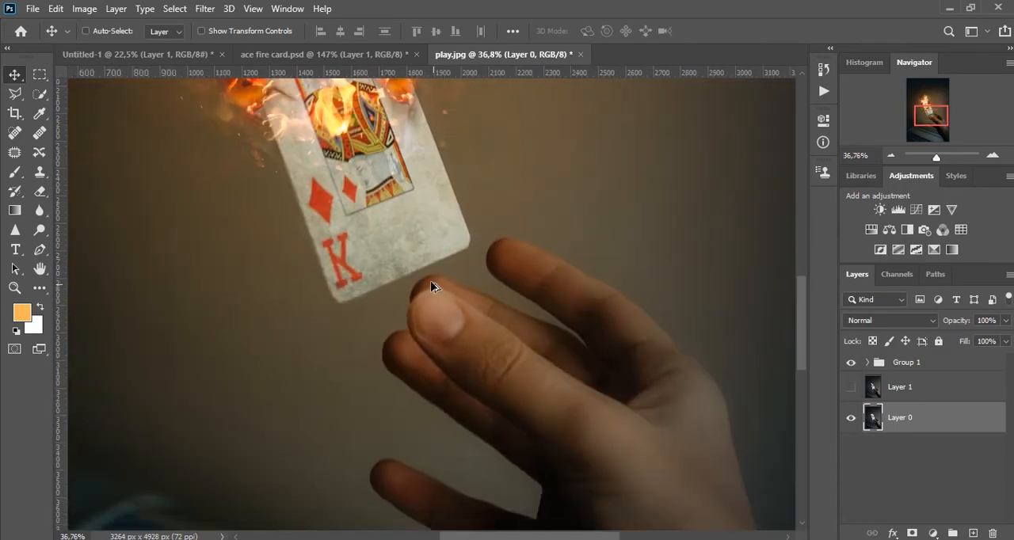
scroll(424, 272, "down", 1)
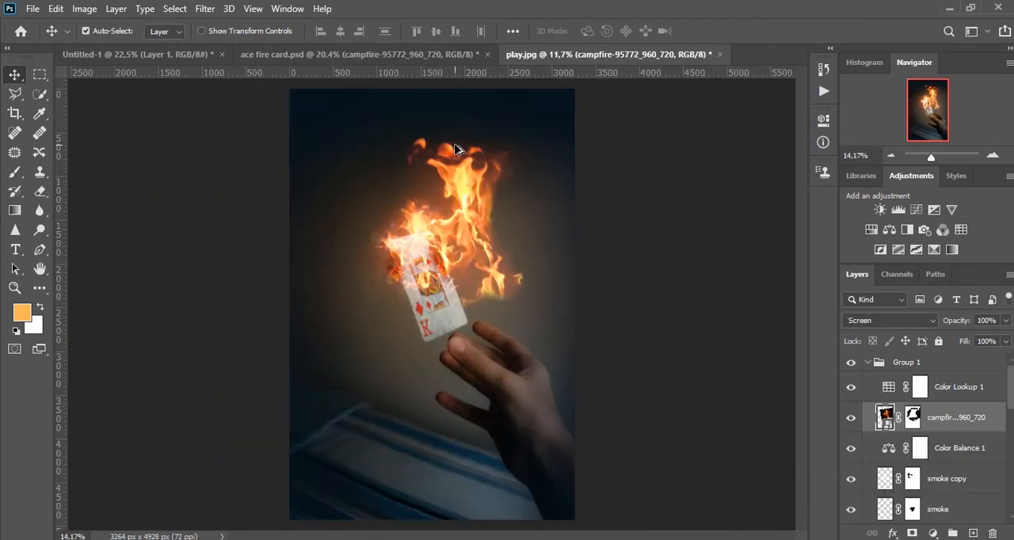
Scale the upper campfire flame layer down so its flames fit around the top of the card.
scroll(455, 146, "up", 4)
left_click_drag(388, 341, 445, 275)
left_click_drag(518, 237, 372, 258)
key("ctrl+t")
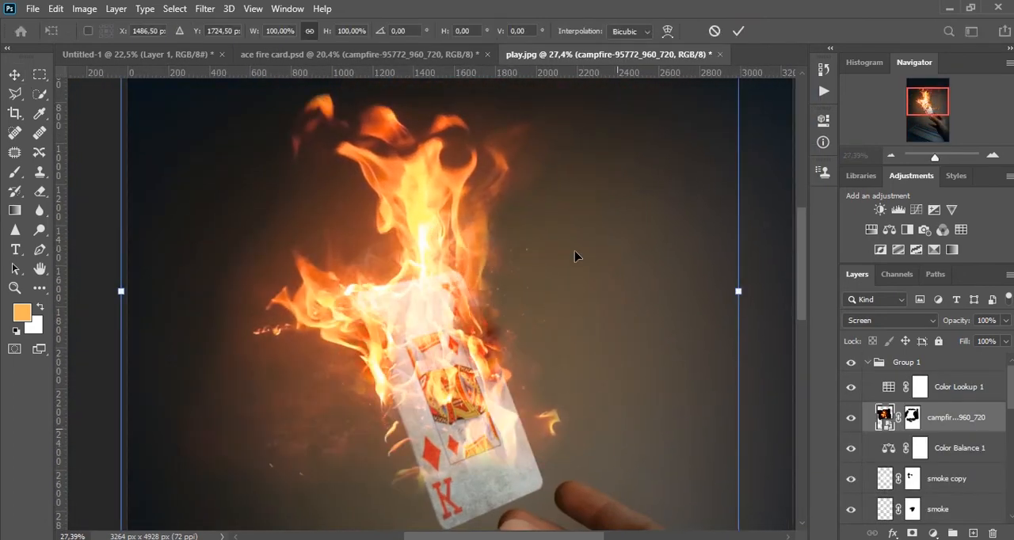
scroll(514, 269, "down", 1)
scroll(583, 319, "down", 1)
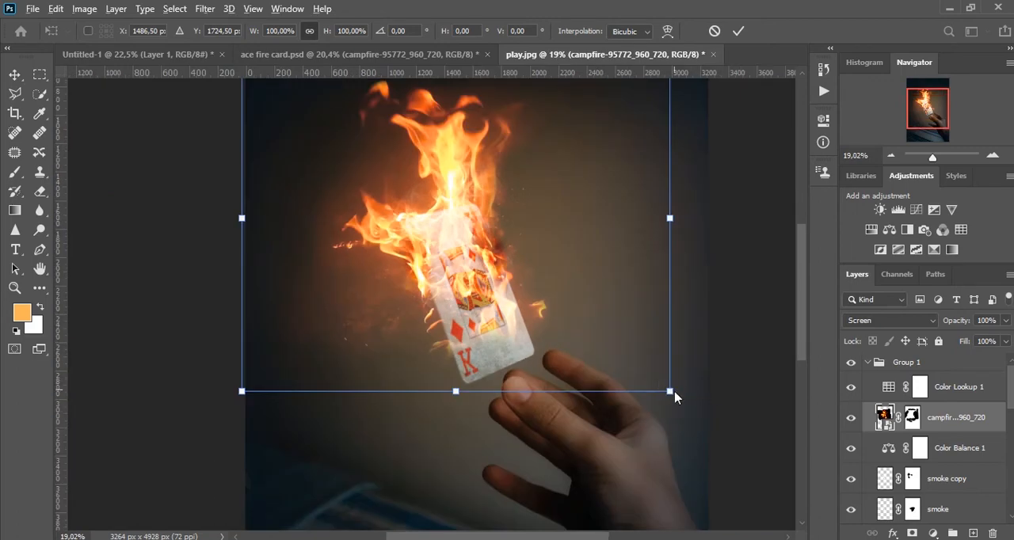
left_click_drag(670, 391, 611, 346)
key("Return")
Move the resized campfire layer directly above the old masked campfire copy in the stack and delete that old copy.
scroll(867, 451, "down", 2)
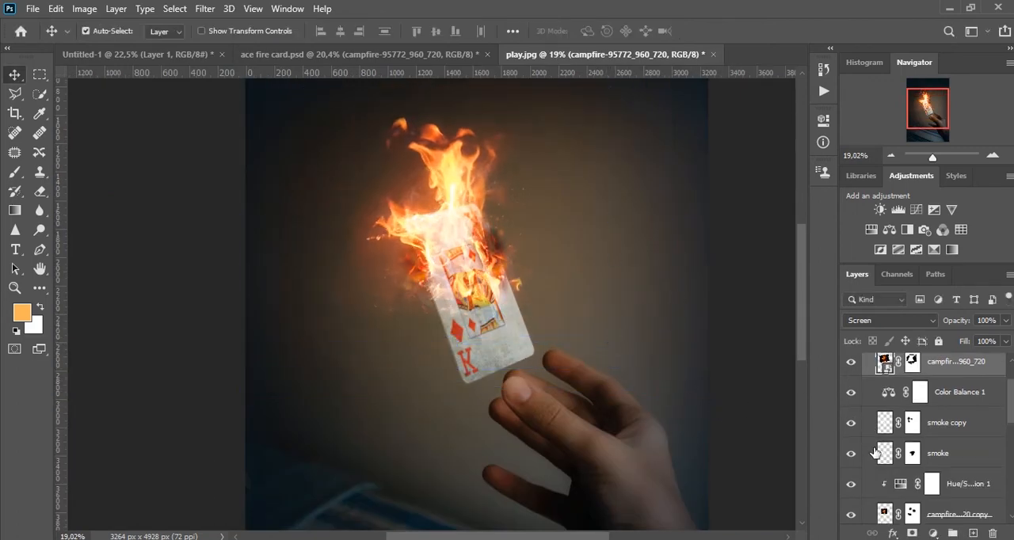
scroll(875, 452, "down", 1)
left_click(851, 478)
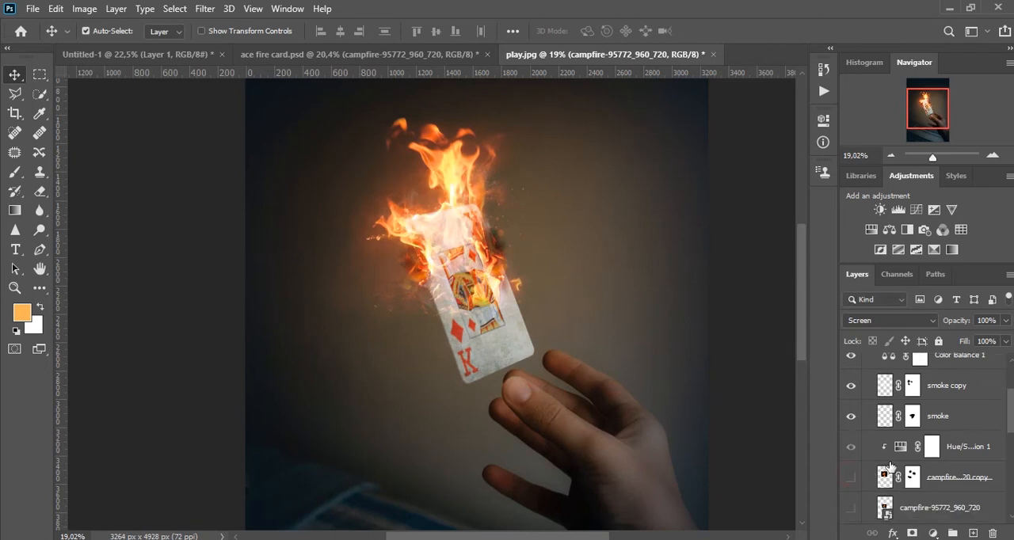
left_click(849, 478)
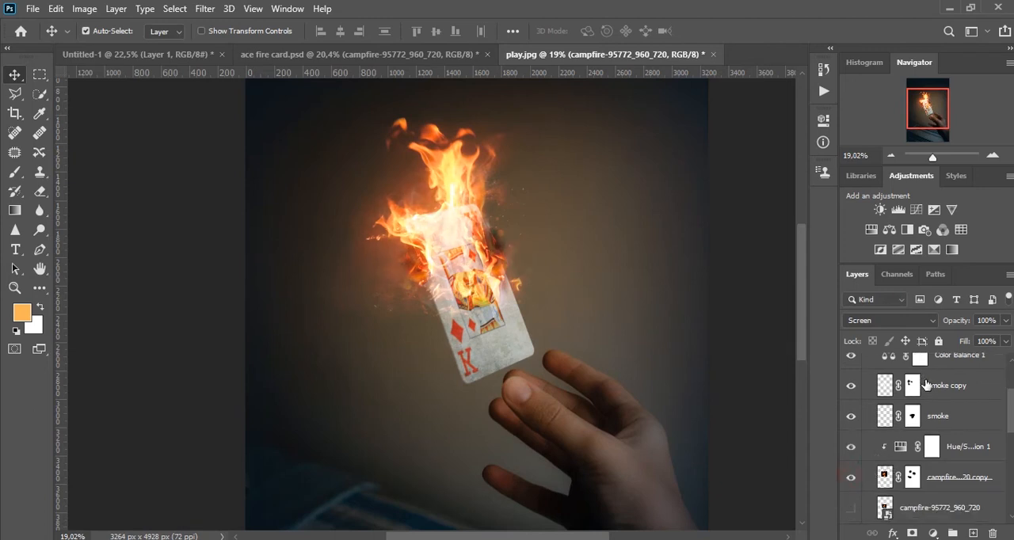
scroll(927, 384, "down", 2)
left_click_drag(941, 526, 942, 408)
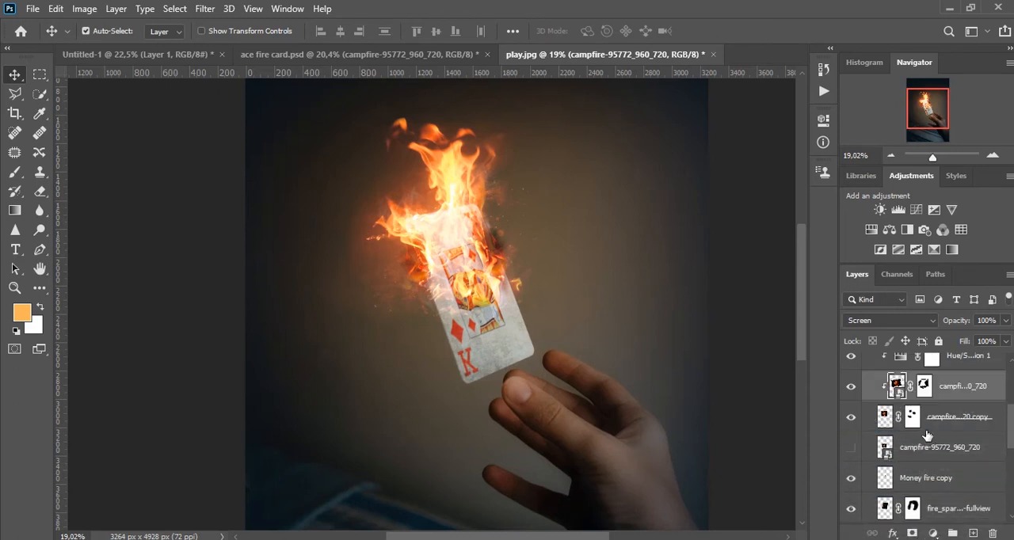
left_click(876, 418)
key("Delete")
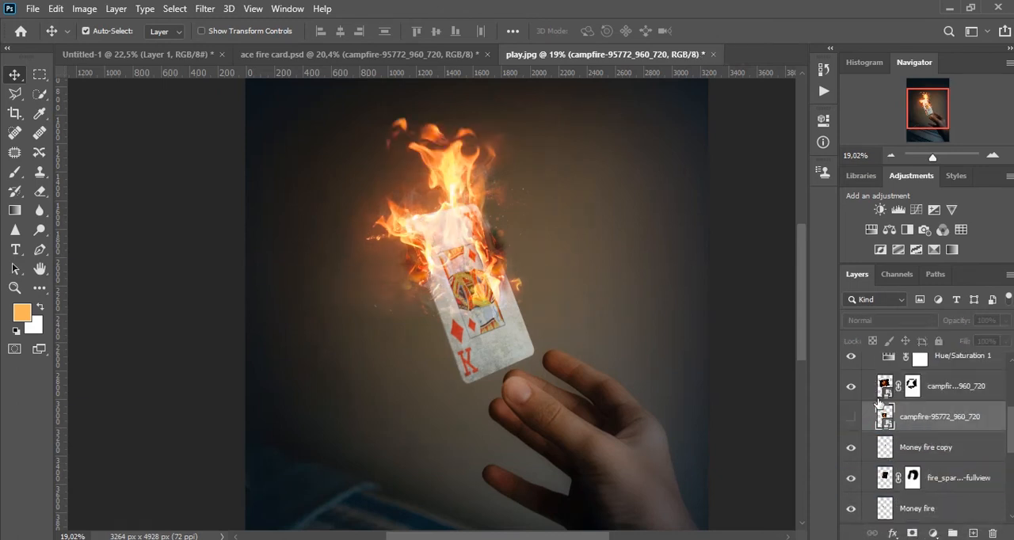
Replace the Hue/Saturation layer with the one from ace fire card.psd and clip it to the campfire layer.
scroll(891, 388, "up", 1)
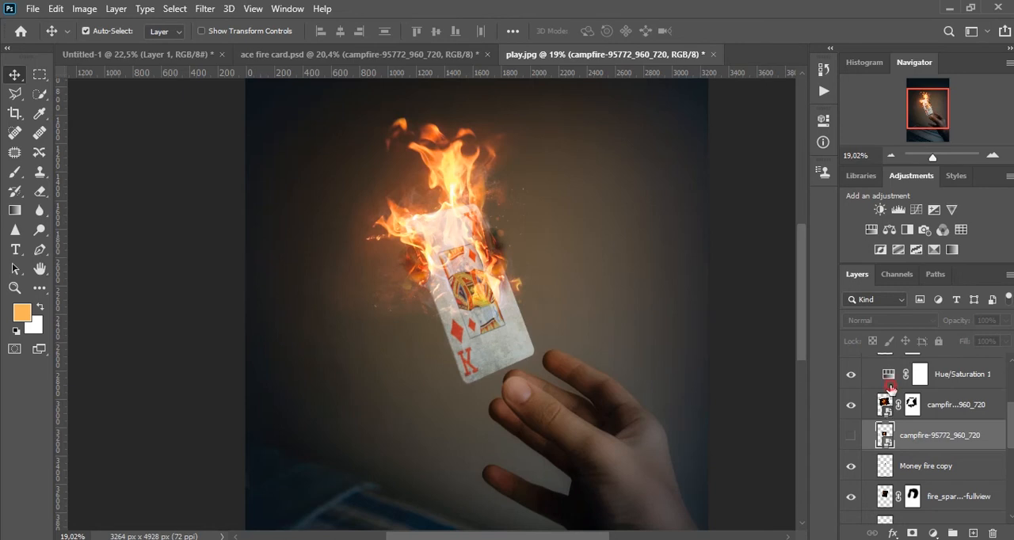
left_click(891, 385)
scroll(435, 162, "up", 4)
left_click(385, 55)
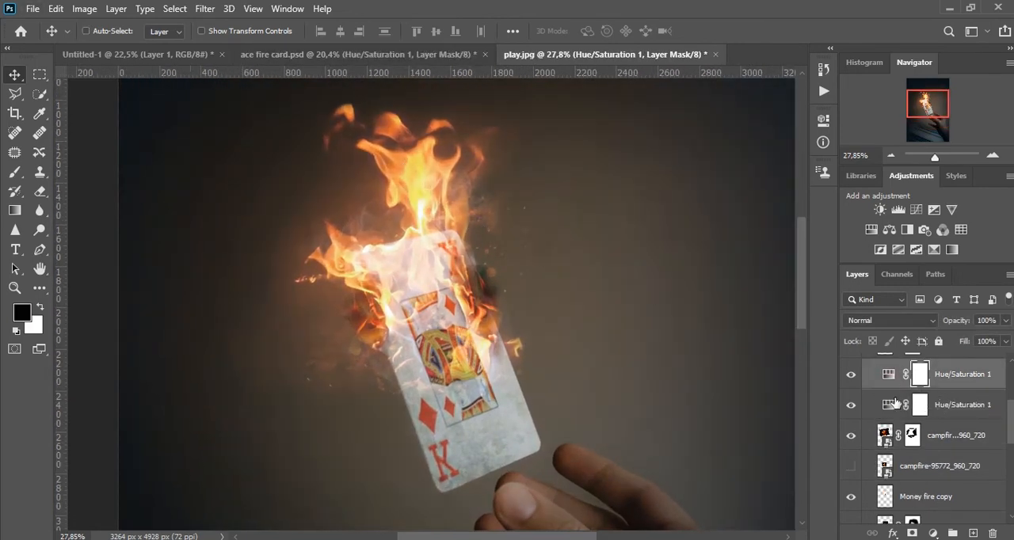
left_click(893, 404)
key("Delete")
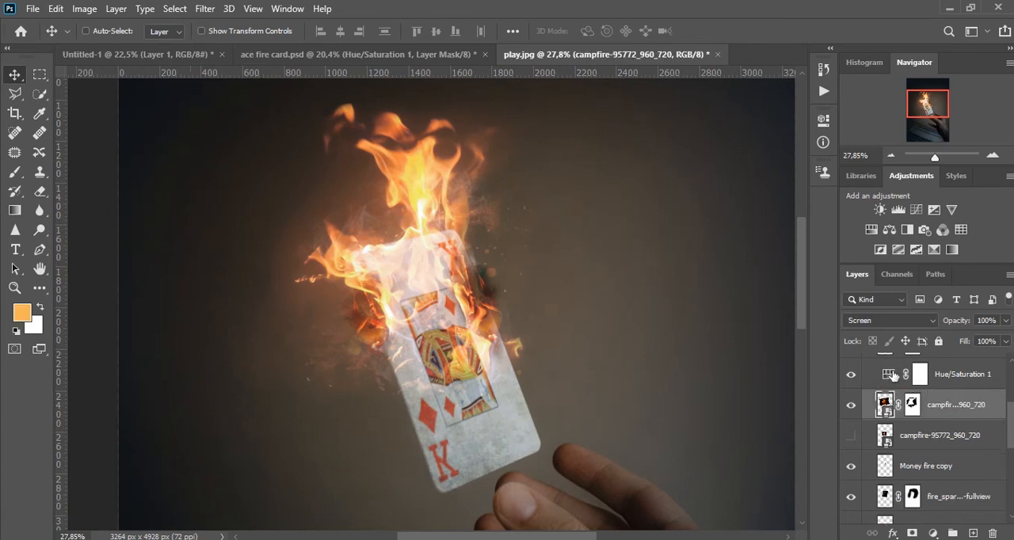
left_click_drag(888, 380, 889, 386)
left_click(889, 387, "alt")
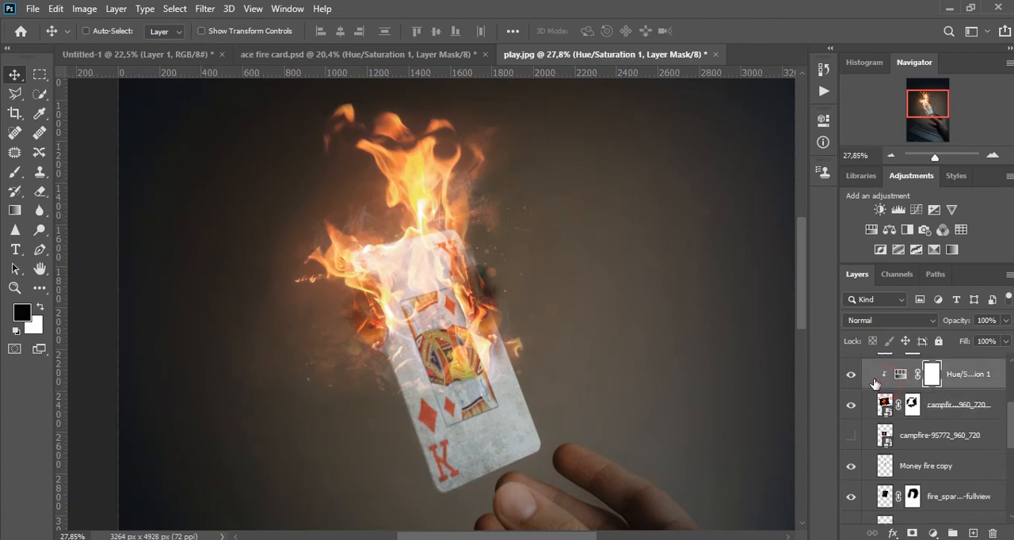
Shift the campfire flames to the right and scale them down slightly so they sit along the card's top edge.
left_click_drag(428, 209, 419, 241)
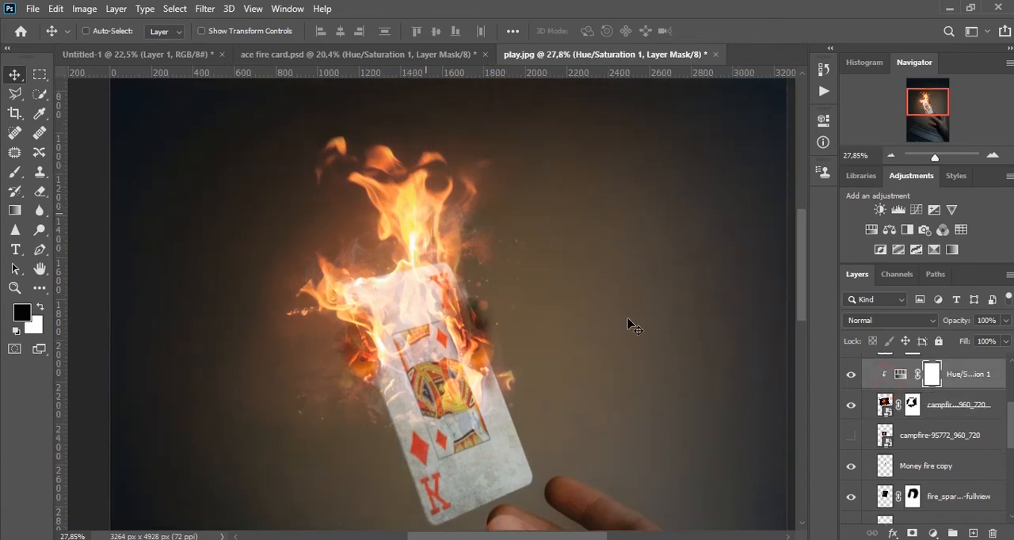
left_click(876, 400)
left_click_drag(429, 242, 452, 219)
key("ctrl+t")
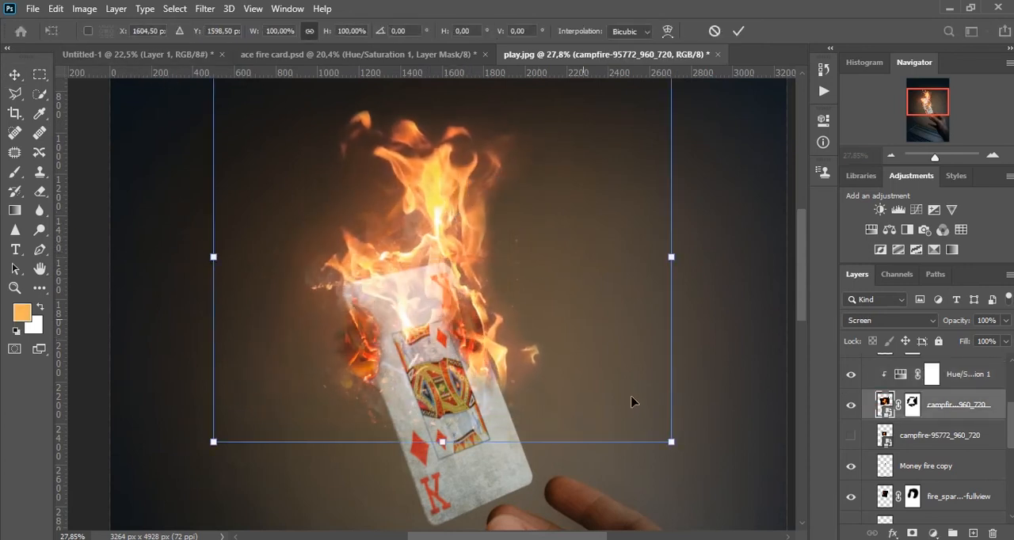
left_click_drag(670, 453, 651, 422)
left_click_drag(590, 389, 600, 408)
key("Return")
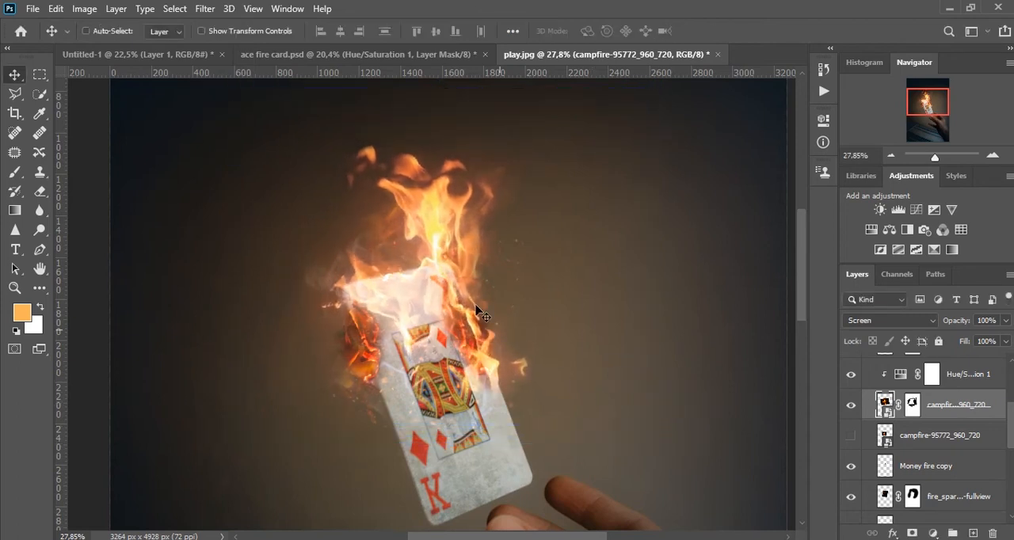
Paint black with a soft brush on the campfire layer's mask to hide the stray flame beside the card's right edge.
scroll(477, 309, "up", 1)
scroll(469, 345, "up", 3)
left_click_drag(493, 387, 457, 255)
scroll(439, 296, "up", 4)
scroll(475, 356, "down", 2)
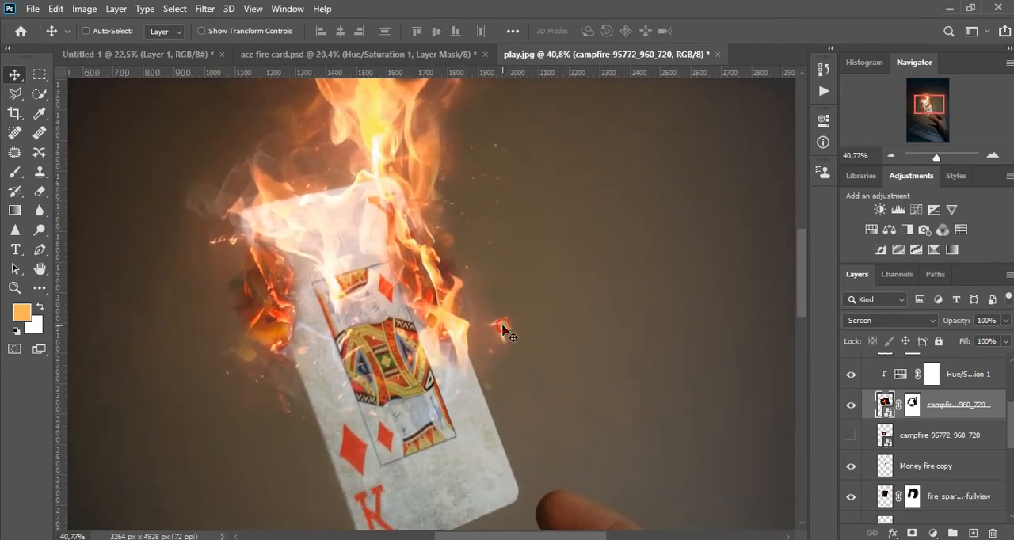
left_click(912, 405)
key("b")
left_click_drag(509, 320, 238, 322)
left_click_drag(453, 335, 518, 328)
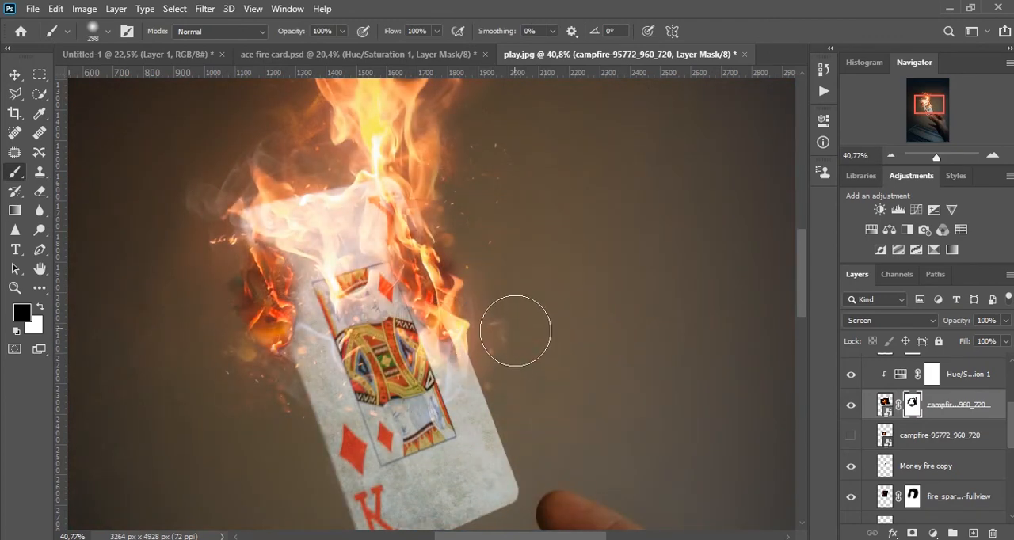
scroll(548, 235, "up", 2)
left_click_drag(550, 233, 503, 372)
Select the Money fire layer, which holds the burning edge on the card's left side.
key("v")
mouse_move(425, 329)
left_mouse_down()
mouse_move(541, 181)
mouse_move(578, 170)
left_mouse_up()
scroll(362, 235, "up", 2)
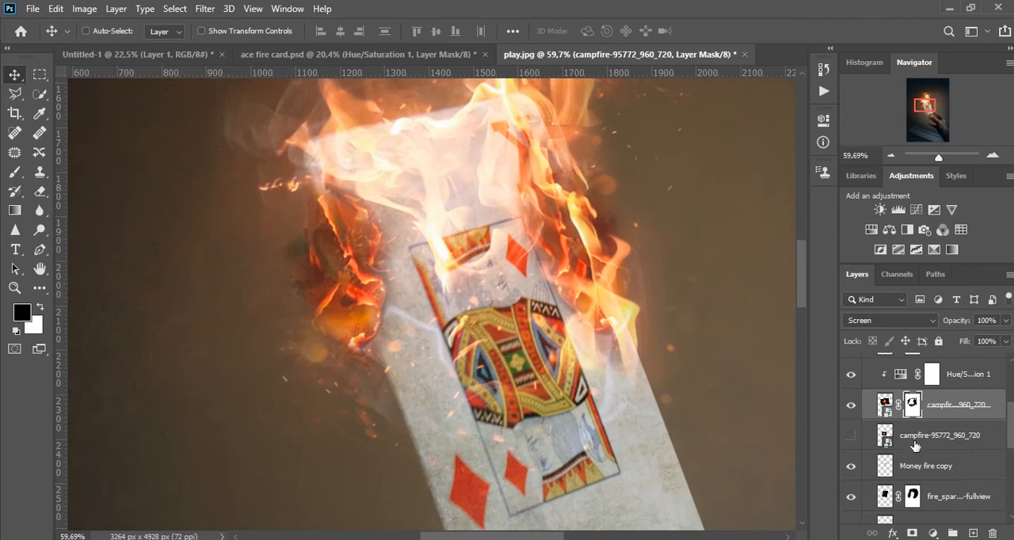
scroll(915, 446, "down", 5)
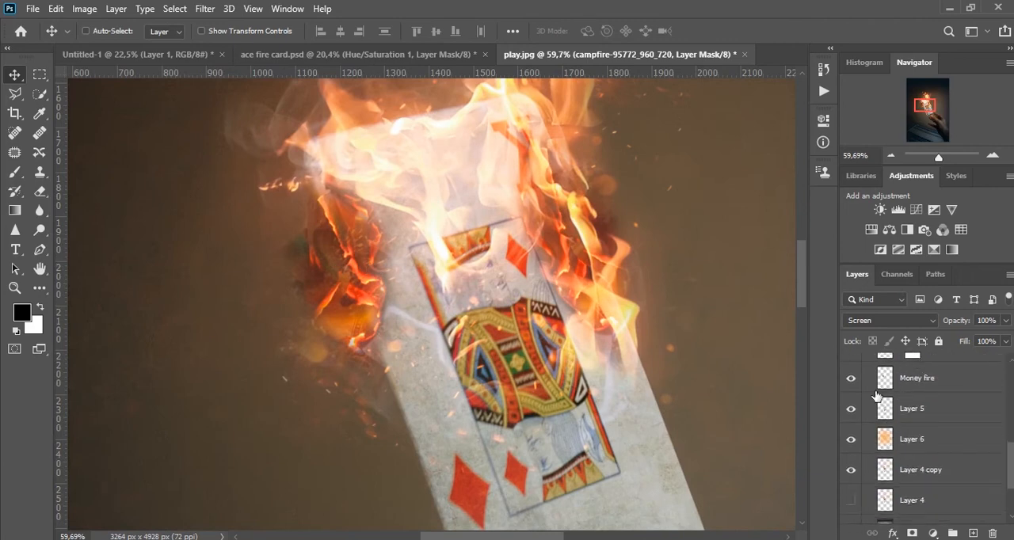
left_click(895, 380)
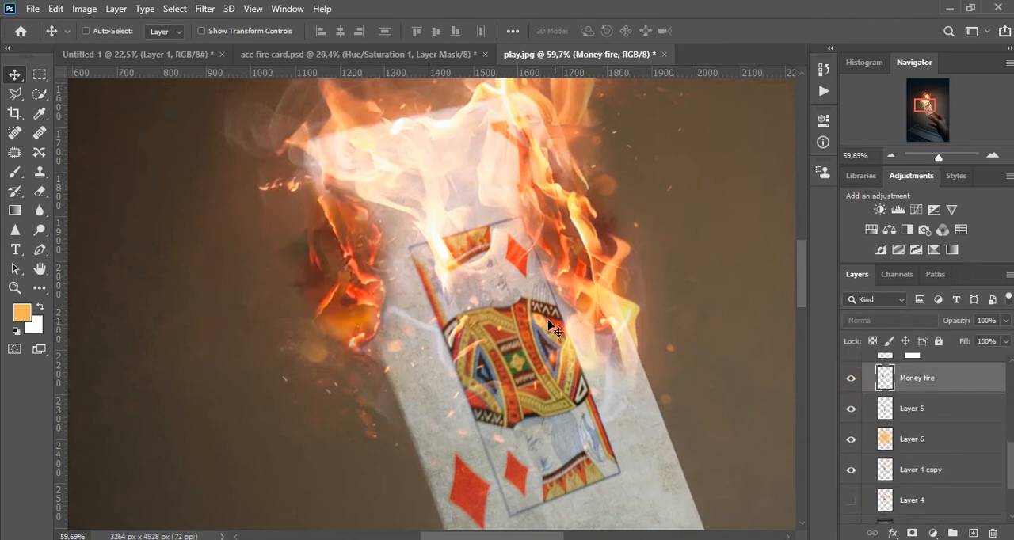
key("ctrl+t")
scroll(423, 321, "down", 4)
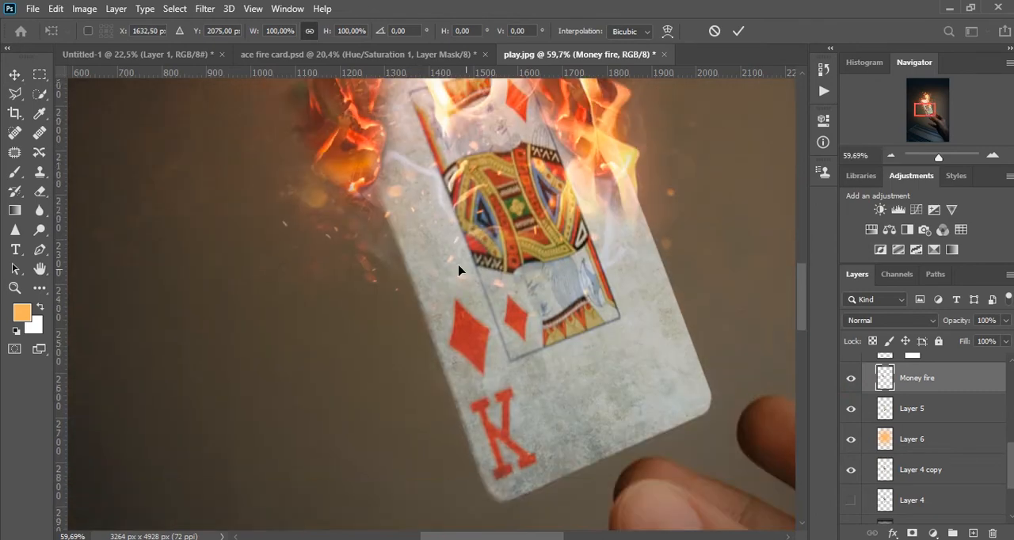
key("Return")
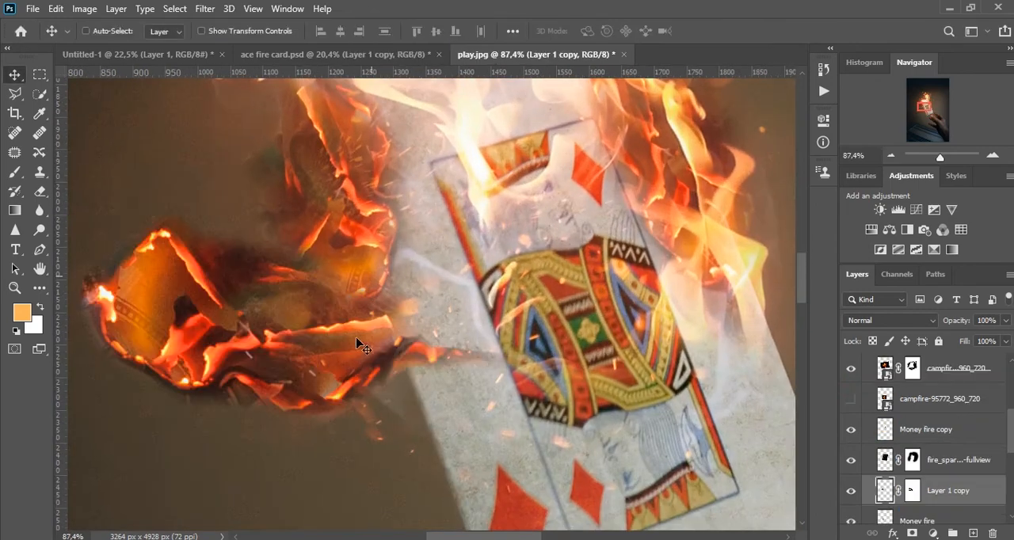
Bring the burning fragment on Layer 1 copy from ace fire card.psd into play.jpg and position it over the card's top edge.
left_click_drag(433, 251, 473, 174)
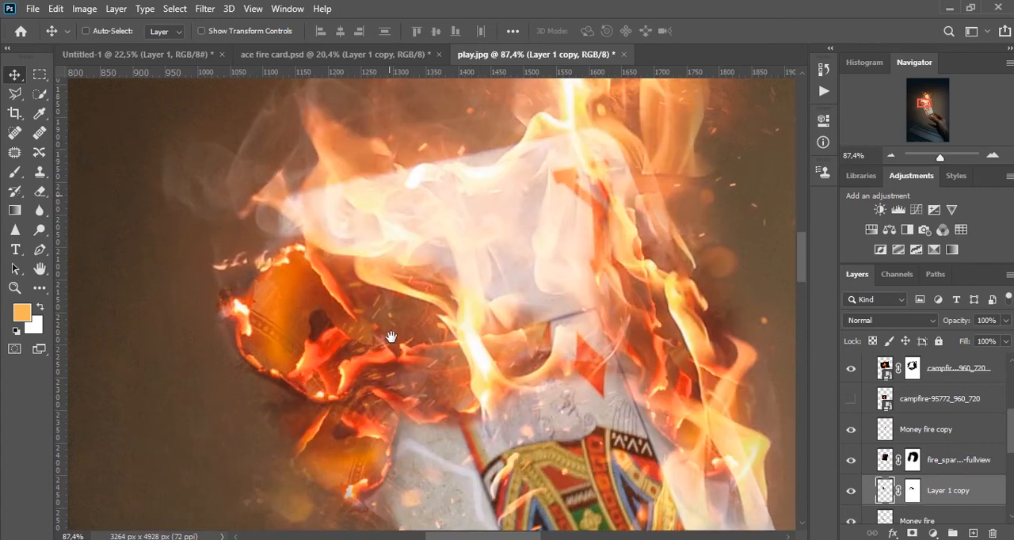
left_click_drag(438, 354, 451, 316)
left_click_drag(389, 314, 407, 269)
left_click_drag(381, 215, 400, 257)
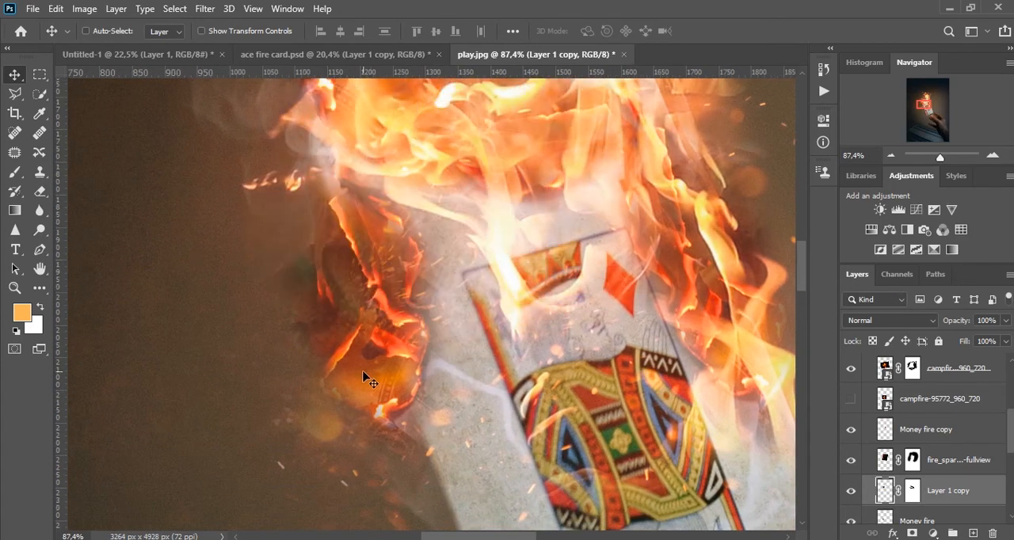
Hide the Money fire layer.
scroll(832, 447, "down", 1)
left_click(911, 483)
left_click(850, 485)
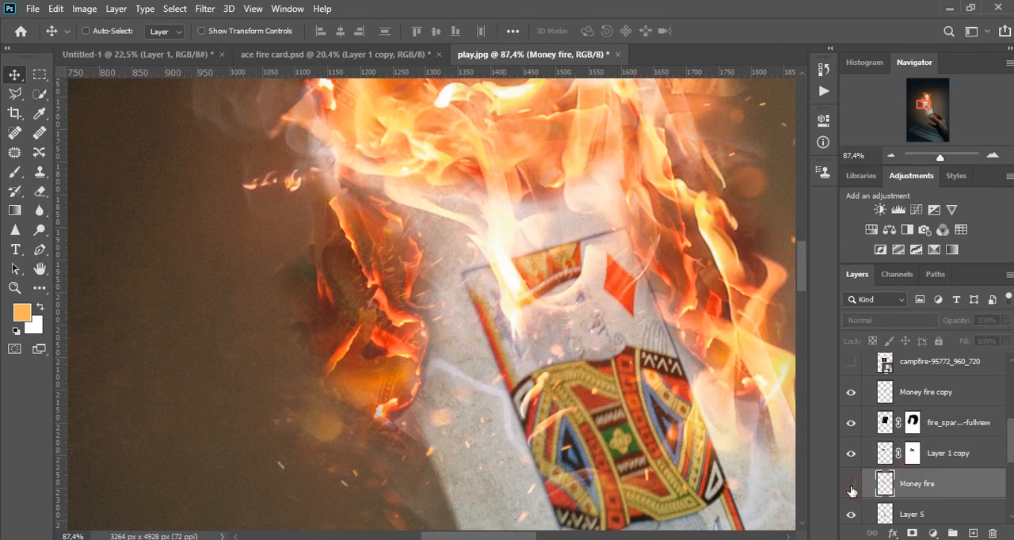
Try moving and rotating the burning fragment on Layer 1 copy so it lies along the card's left edge.
left_click(911, 455)
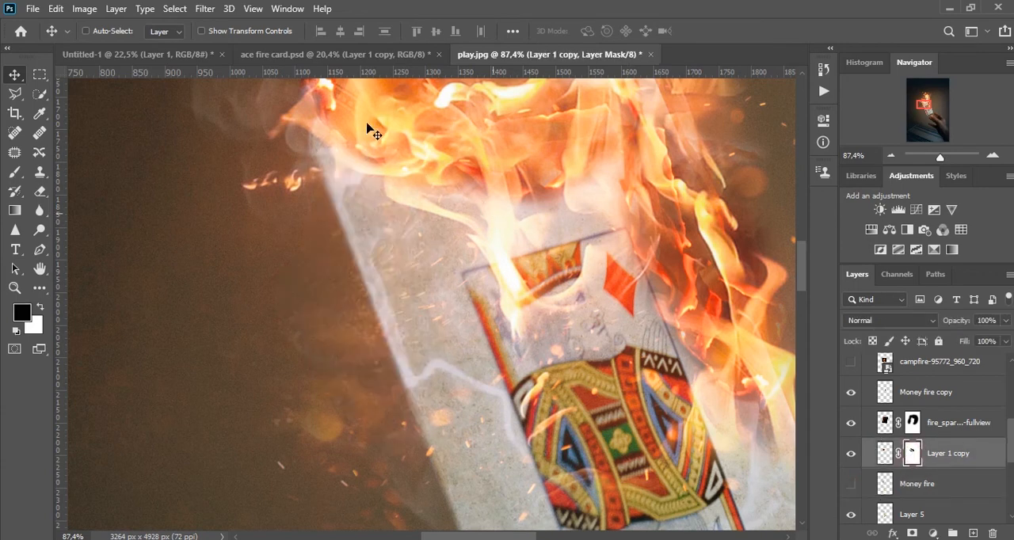
mouse_move(412, 147)
left_mouse_down()
mouse_move(357, 263)
mouse_move(357, 335)
mouse_move(336, 392)
left_mouse_up()
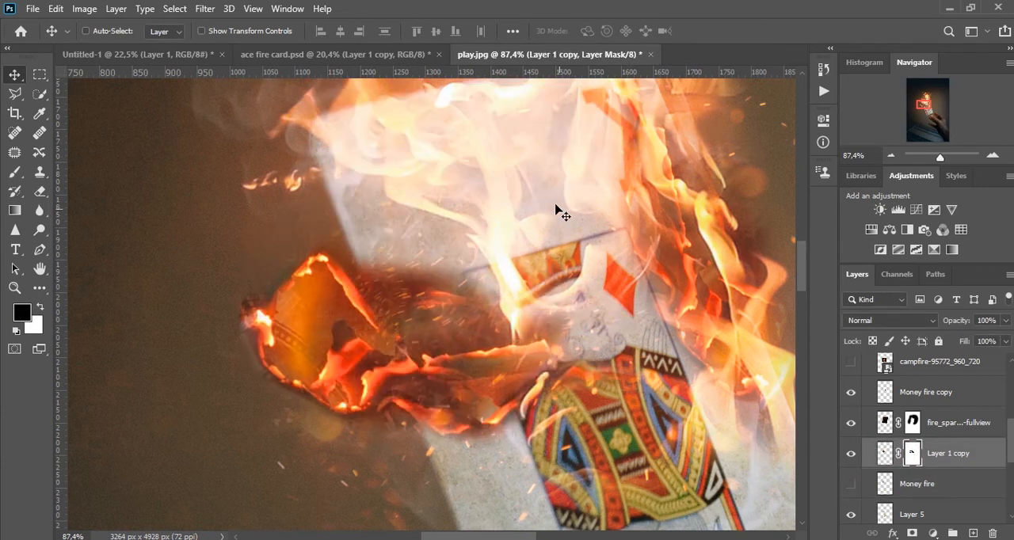
scroll(494, 248, "down", 3)
key("ctrl+t")
left_click_drag(502, 175, 485, 379)
left_click_drag(684, 323, 625, 344)
left_click_drag(511, 360, 416, 402)
left_click_drag(579, 281, 583, 324)
left_click_drag(452, 355, 460, 354)
left_click_drag(549, 297, 583, 289)
left_click_drag(465, 339, 467, 334)
left_click_drag(528, 287, 548, 298)
key("Return")
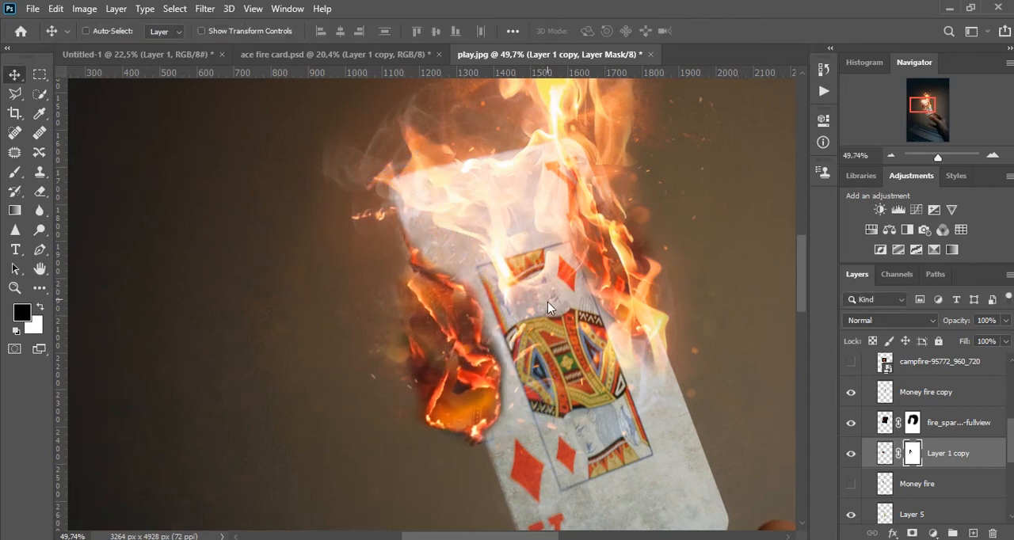
Rotate Layer 1 copy about 99° and move it up so the burning fragment sits across the card's top edge.
mouse_move(442, 369)
left_mouse_down()
mouse_move(428, 258)
mouse_move(438, 285)
left_mouse_up()
key("ctrl+t")
left_click_drag(511, 278, 391, 305)
left_click_drag(477, 225, 522, 167)
left_click_drag(664, 214, 669, 177)
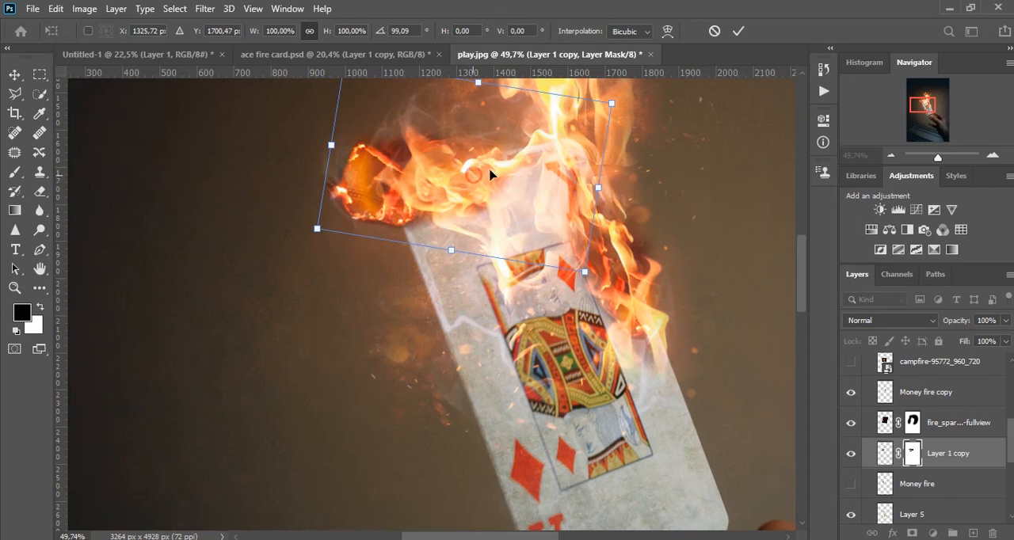
left_click_drag(490, 174, 519, 177)
scroll(507, 171, "up", 1)
key("Return")
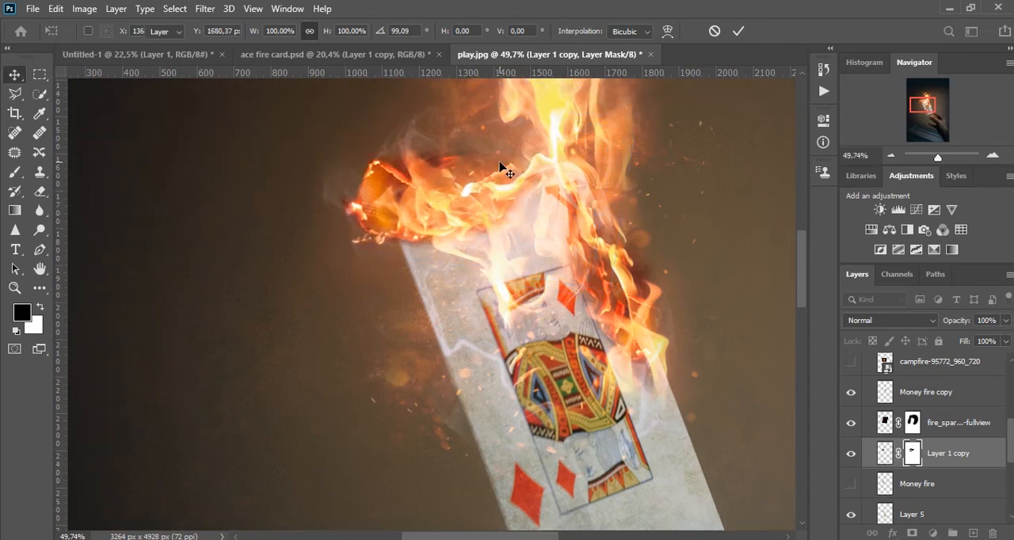
Flip the burning fragment on Layer 1 copy horizontally.
left_click_drag(451, 217, 415, 264)
key("ctrl+t")
right_click(405, 255)
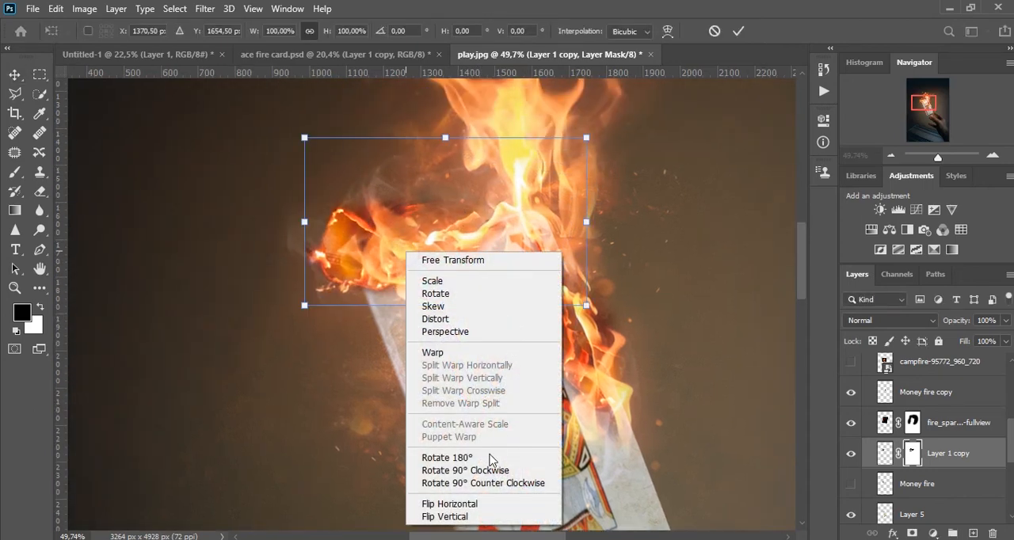
left_click(481, 502)
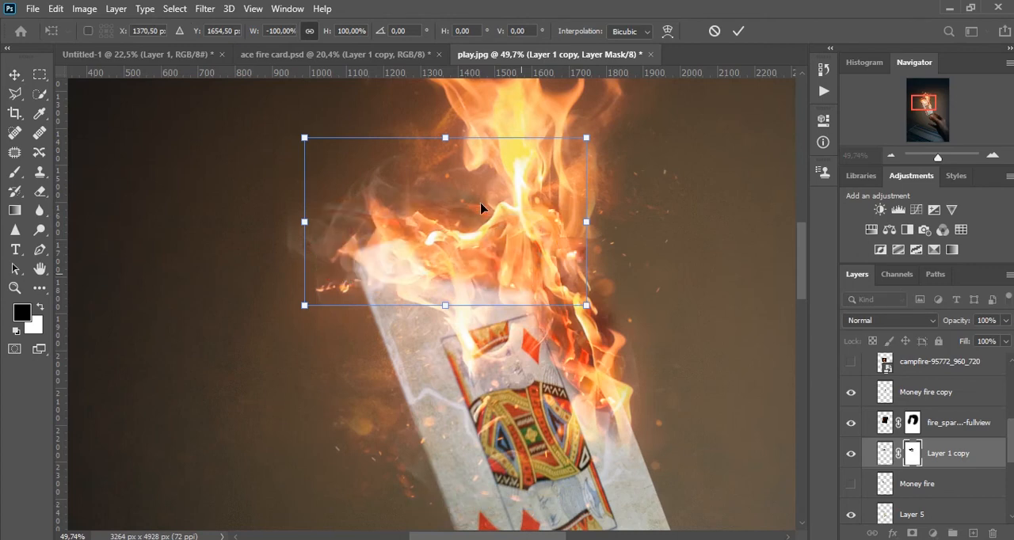
scroll(640, 200, "up", 1)
Tilt Layer 1 copy to 158.45°, scale it to 81.48% and fit it among the flames on the card's top edge.
left_click_drag(640, 199, 622, 158)
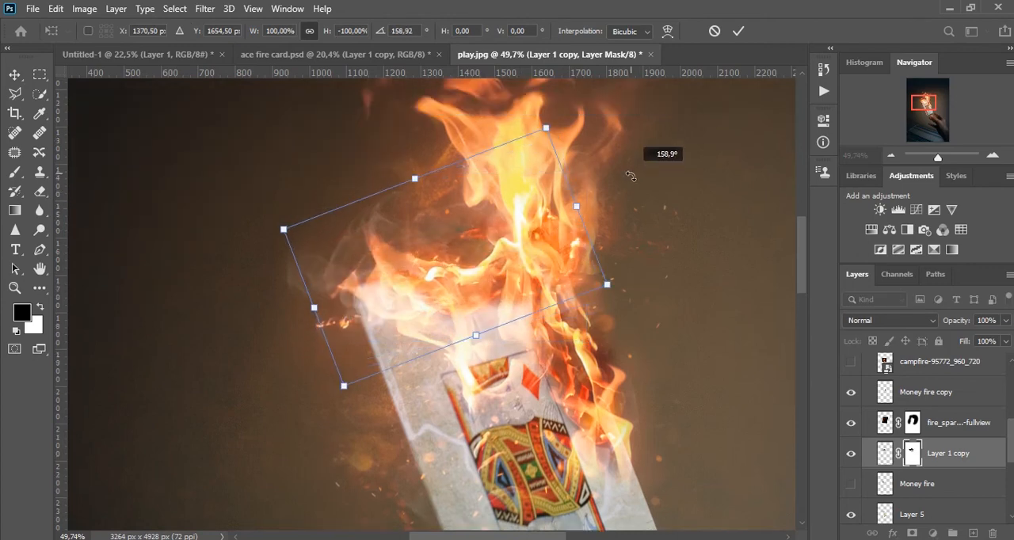
mouse_move(512, 253)
left_mouse_down()
mouse_move(527, 238)
mouse_move(533, 271)
mouse_move(518, 256)
left_mouse_up()
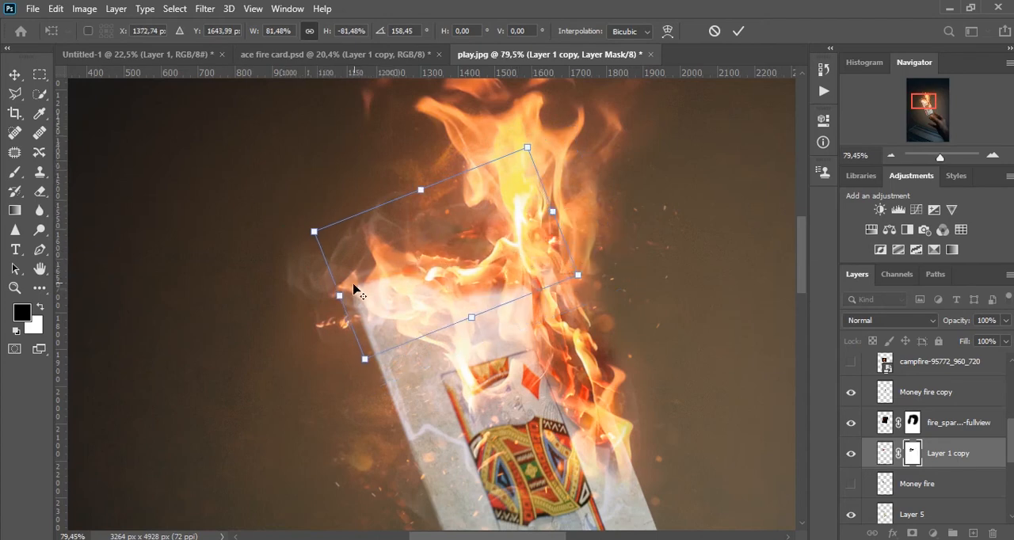
scroll(351, 288, "up", 3)
scroll(385, 285, "up", 1)
scroll(349, 328, "up", 1)
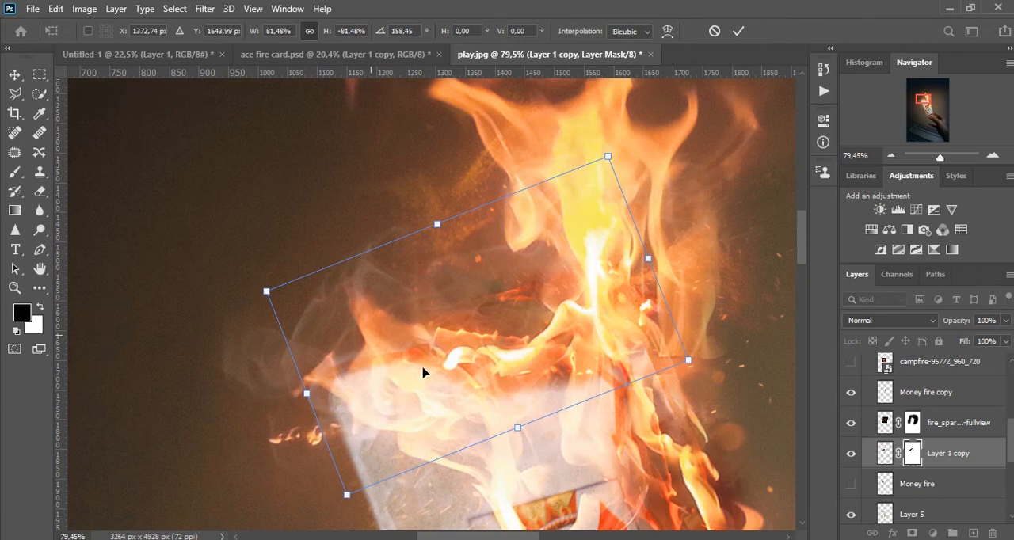
mouse_move(449, 354)
left_mouse_down()
mouse_move(468, 345)
mouse_move(463, 358)
left_mouse_up()
key("Return")
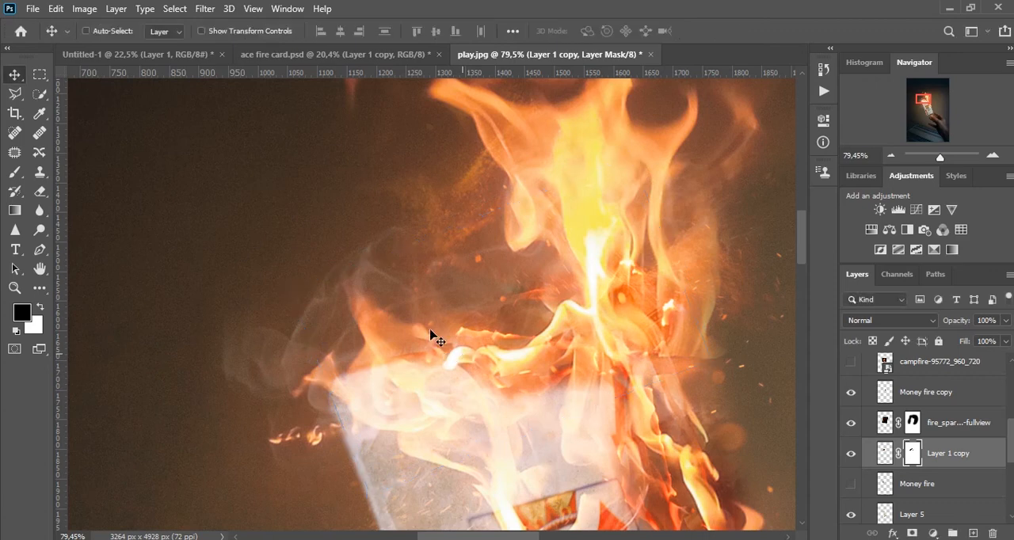
Nudge Layer 1 copy slightly down and to the left to blend it with the flames near the card's top-left corner.
scroll(361, 382, "up", 5)
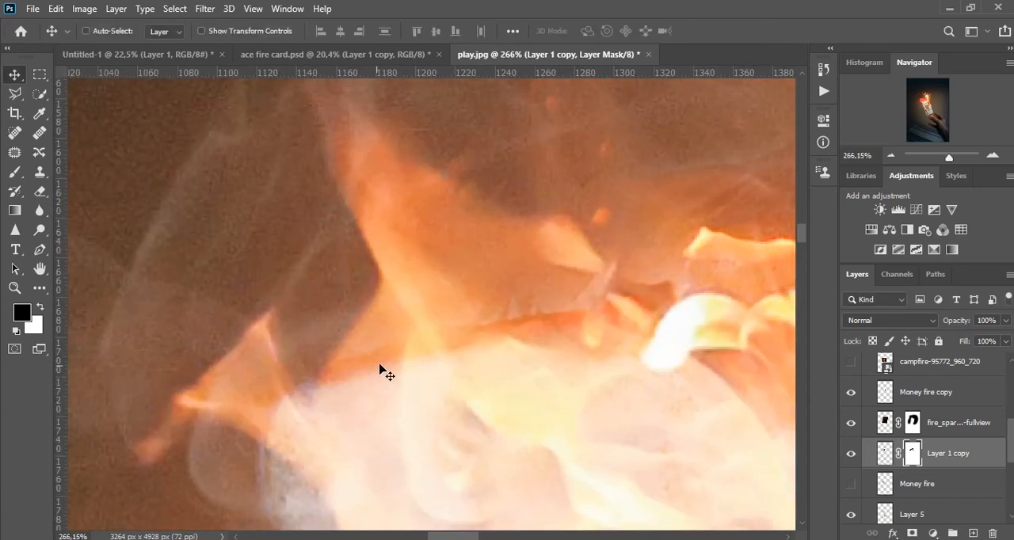
left_click_drag(383, 362, 346, 383)
scroll(382, 372, "down", 4)
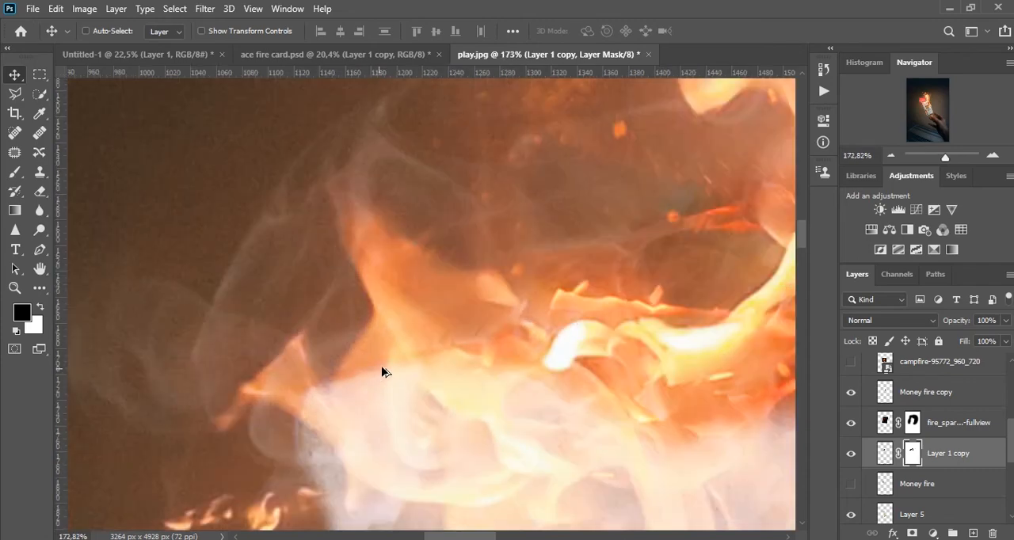
scroll(459, 351, "down", 5)
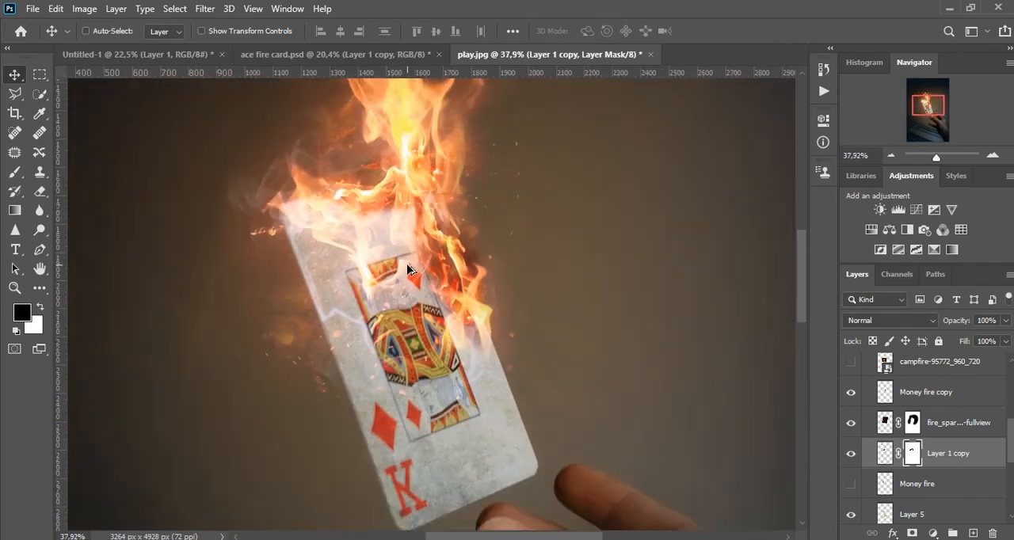
scroll(424, 262, "down", 2)
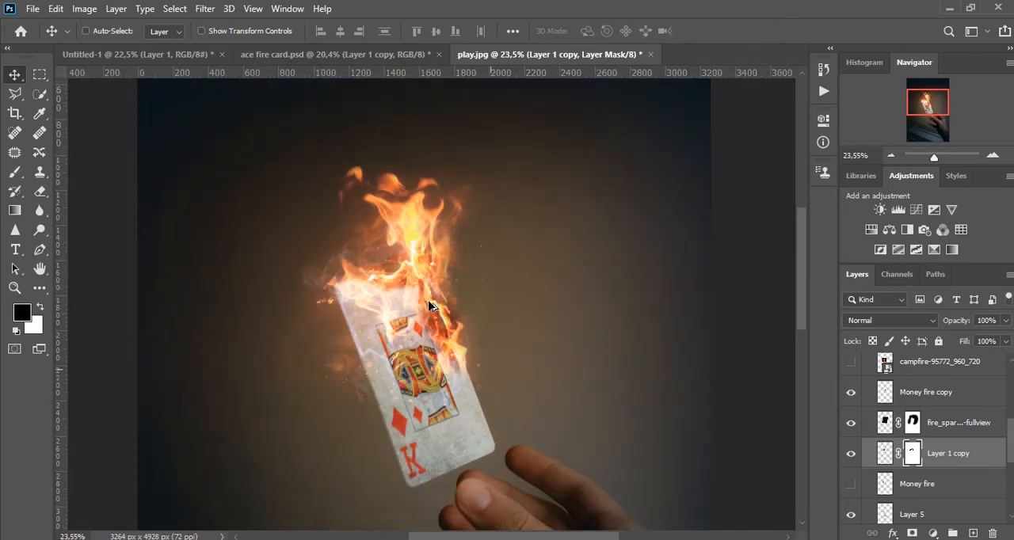
Turn on Auto-Select, pick the smoke copy layer beside the card's right-hand flames and toggle its visibility to check its effect.
scroll(436, 269, "up", 5)
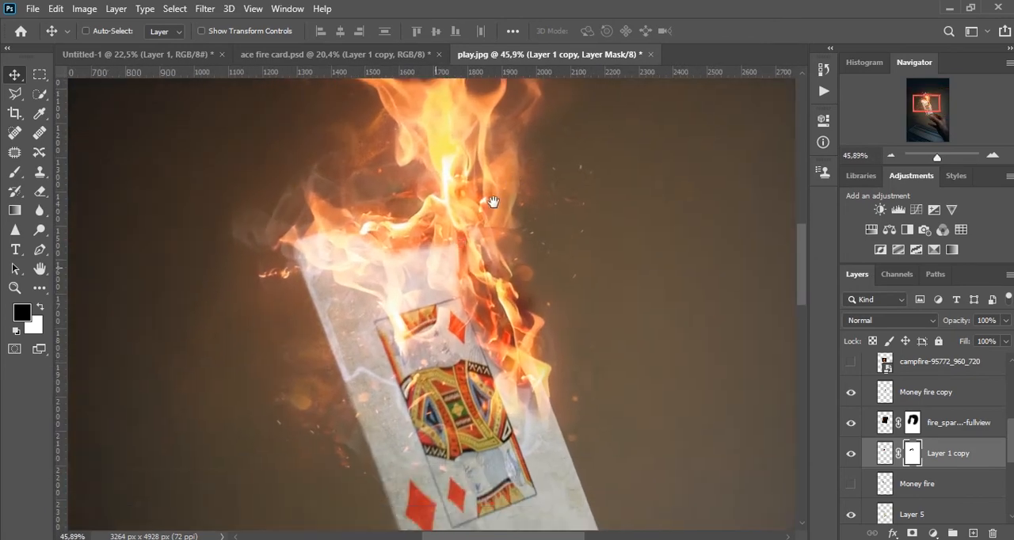
scroll(552, 293, "up", 2)
scroll(378, 324, "up", 1)
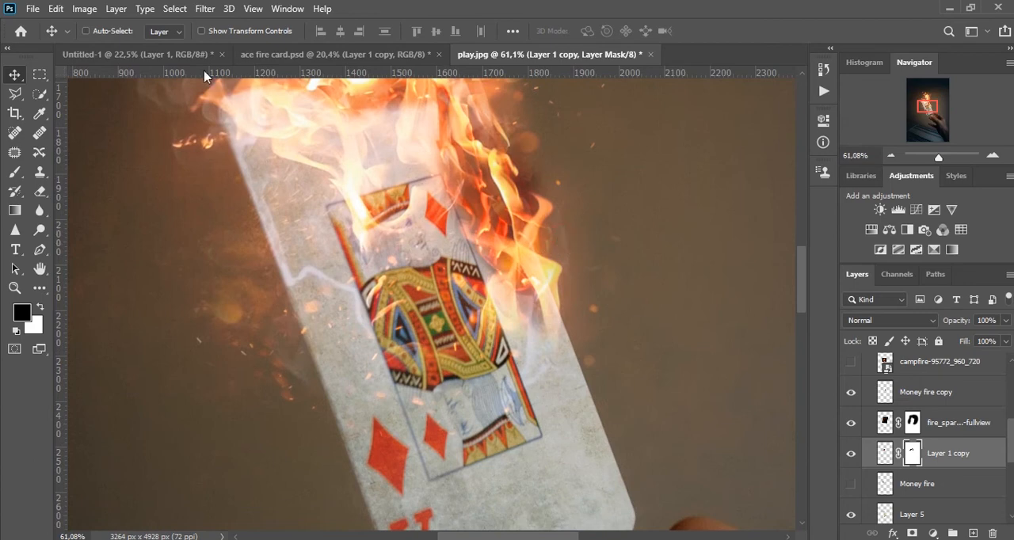
left_click(566, 249)
left_click(851, 370)
left_click(851, 370)
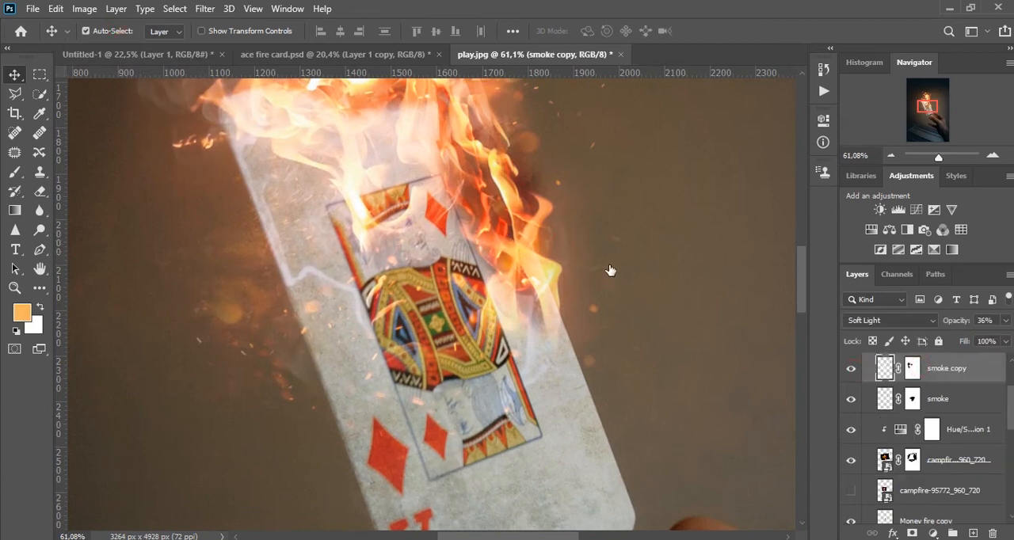
Try brushing over the smoke beside the right-hand flames directly on the smoke copy layer.
key("b")
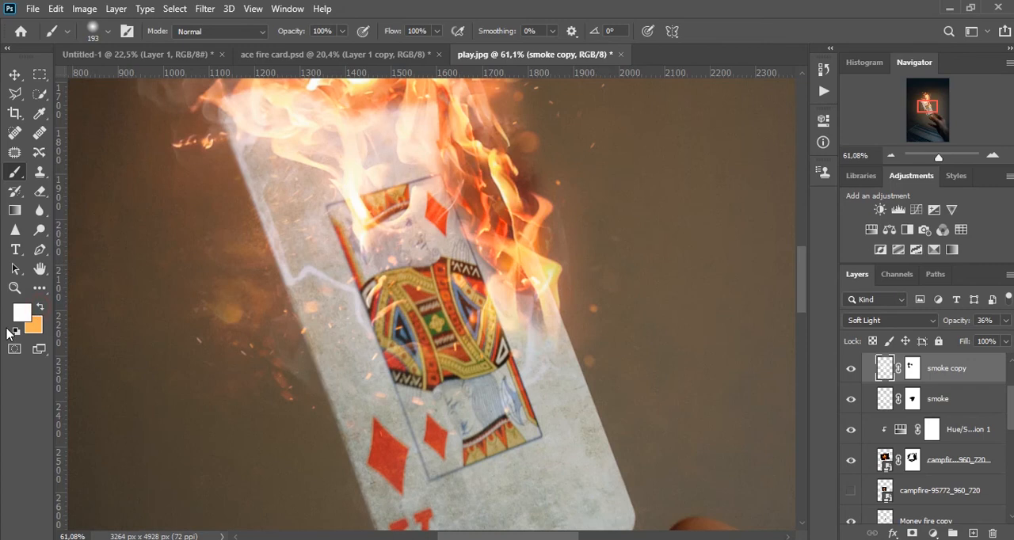
left_click_drag(585, 231, 579, 235)
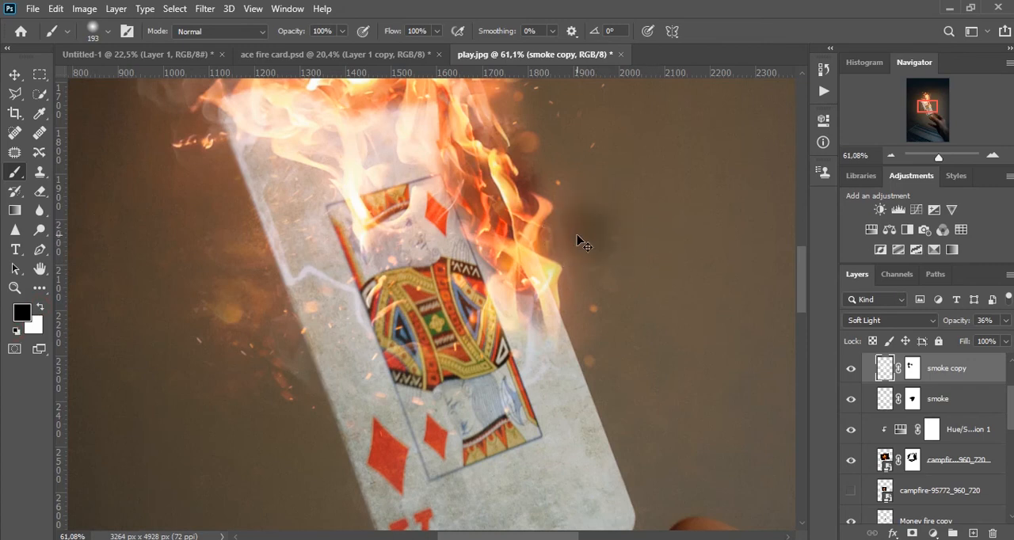
key("x")
left_click(582, 227)
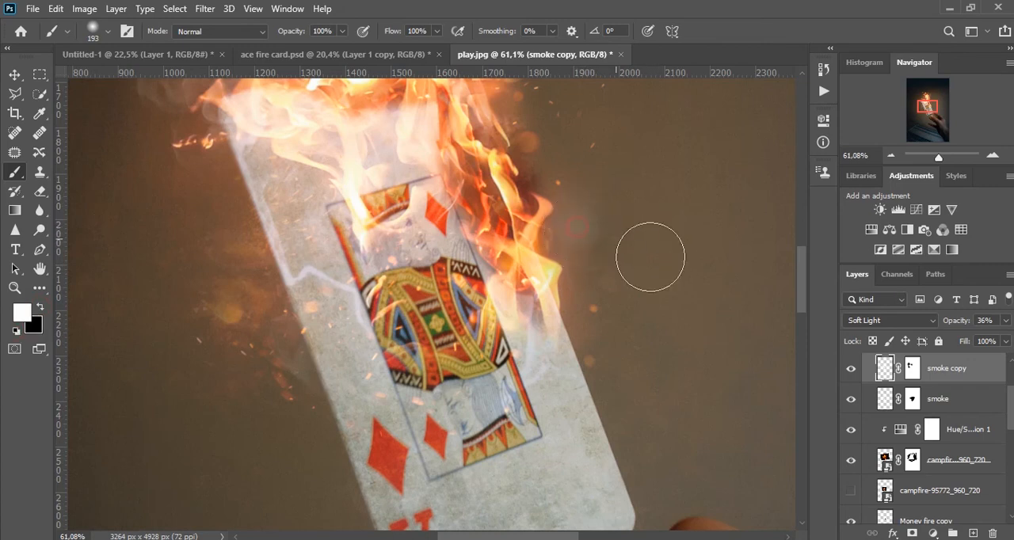
key("ctrl+z")
Paint black with a soft brush on the smoke copy layer's mask to hide the excess smoke beside the card.
left_click(914, 369)
key("x")
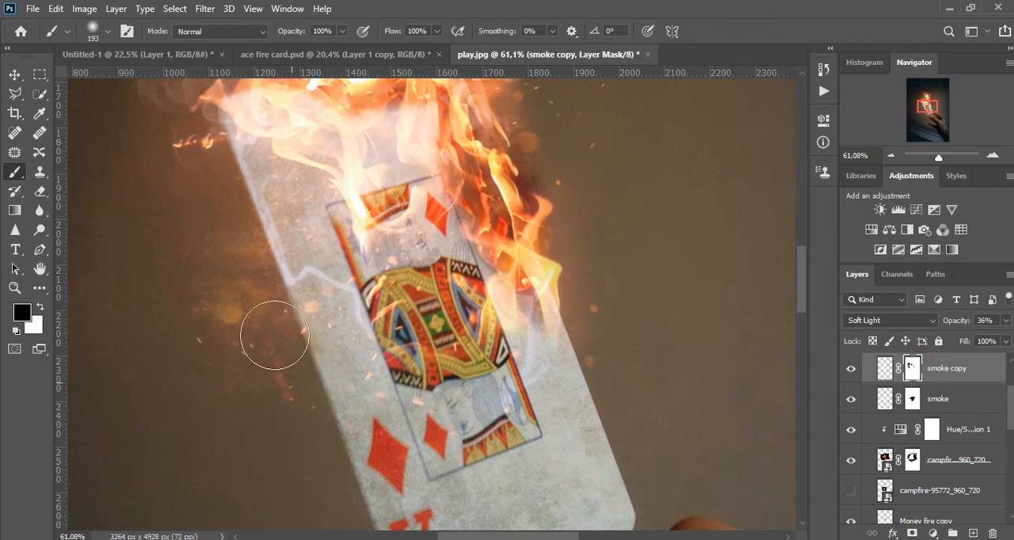
scroll(272, 335, "down", 5)
key("v")
scroll(426, 297, "down", 4)
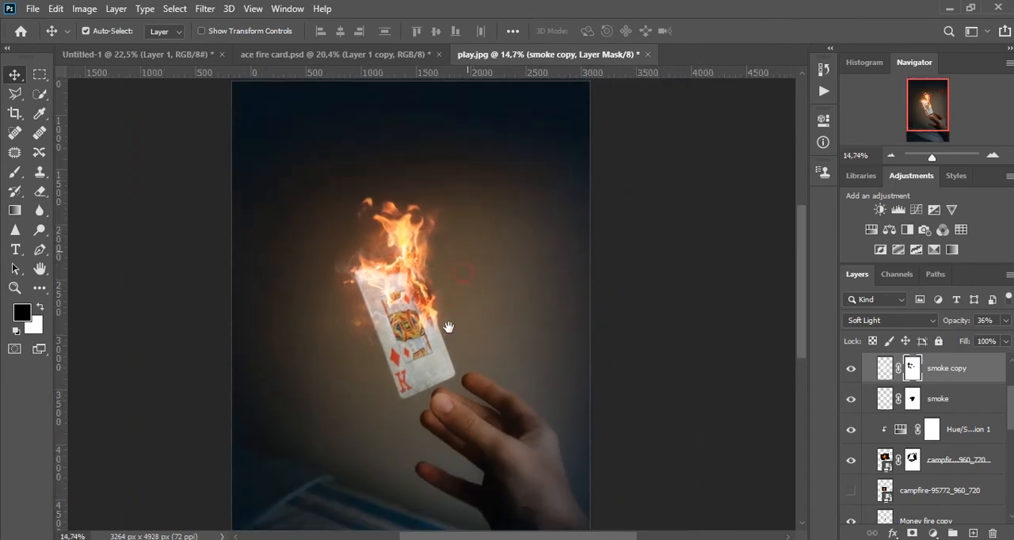
Add a Hue/Saturation adjustment layer at the top of Group 1 and fine-tune its hue and lightness slightly.
scroll(446, 317, "down", 2)
scroll(452, 237, "up", 5)
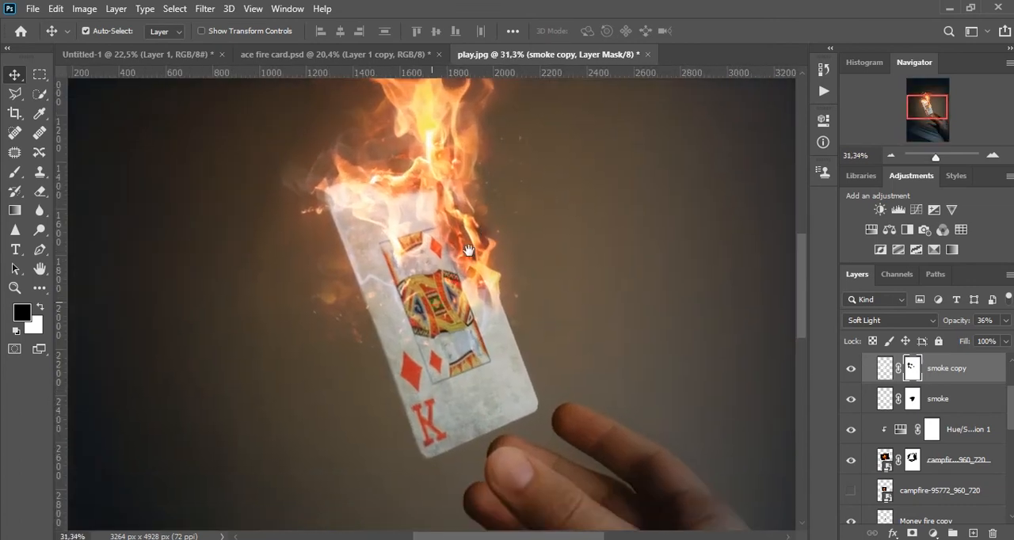
scroll(895, 400, "up", 3)
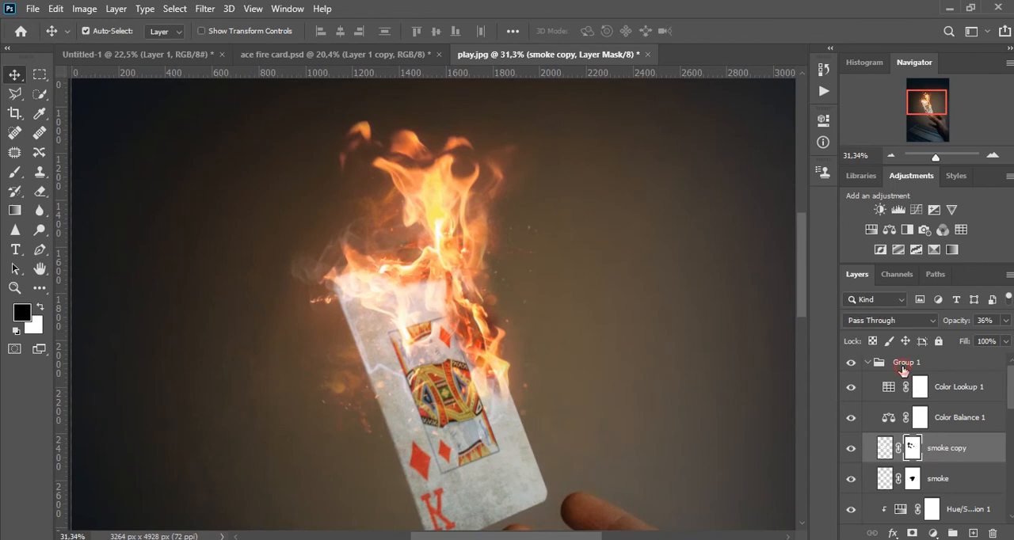
left_click(902, 369)
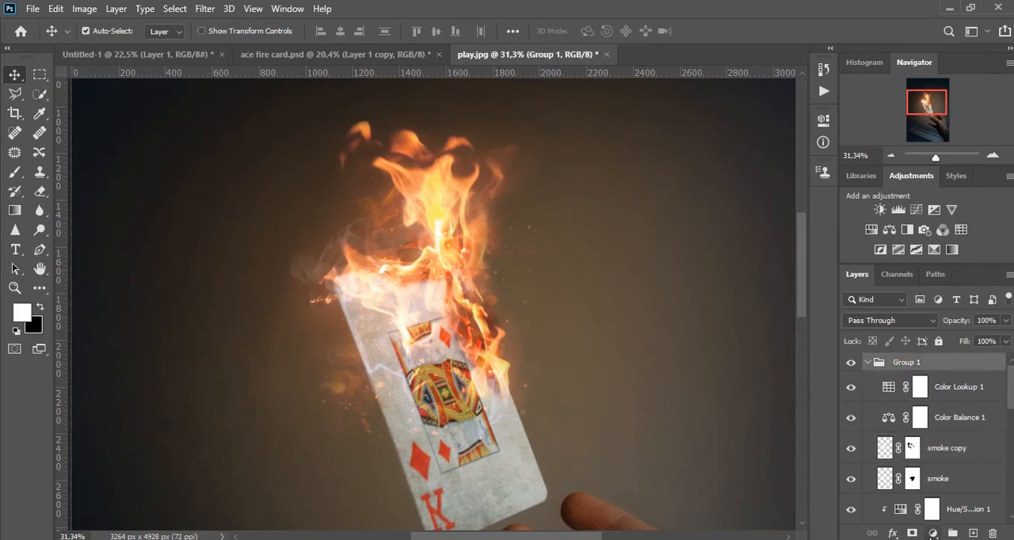
left_click(933, 533)
left_click(869, 394)
left_click_drag(722, 221, 719, 222)
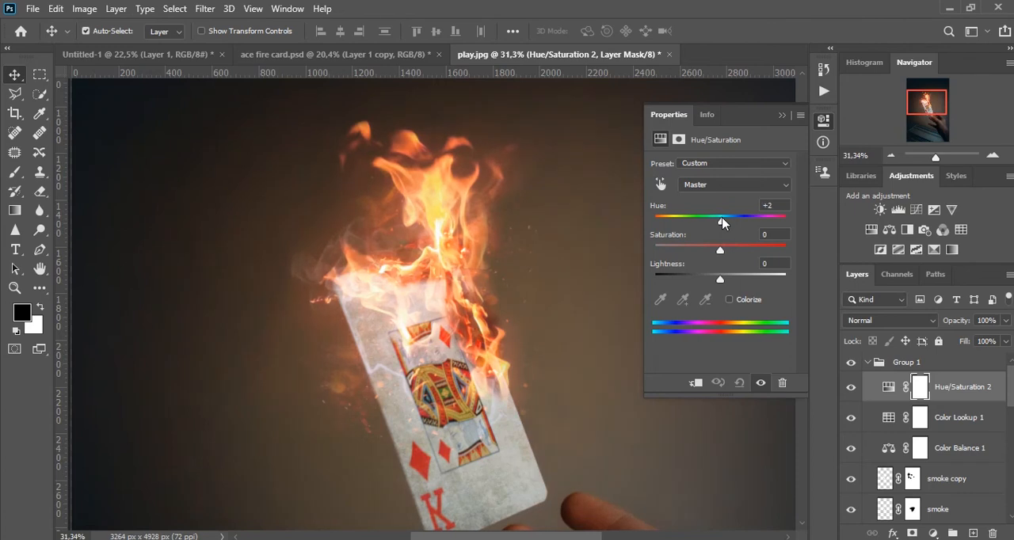
left_click_drag(720, 277, 720, 282)
left_click(783, 116)
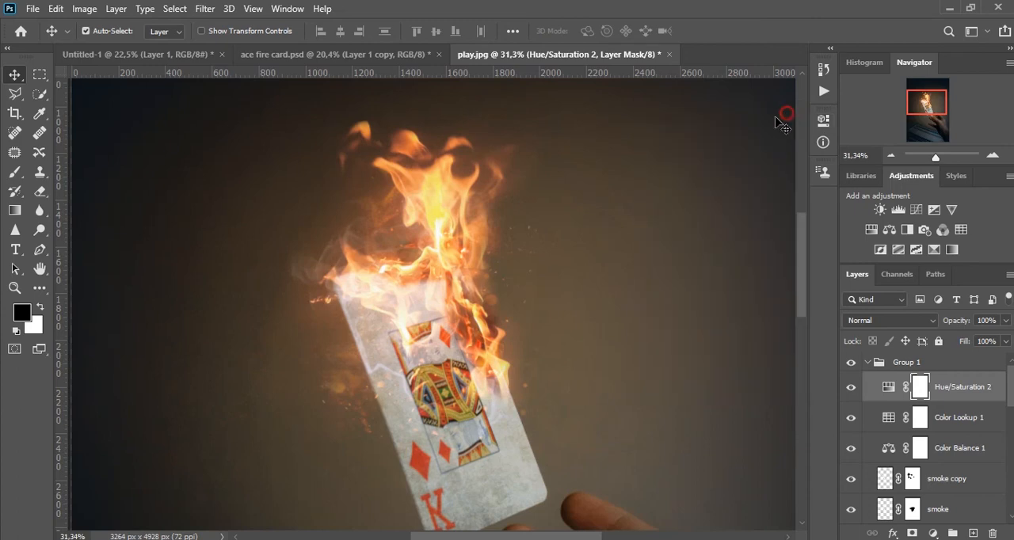
Select layer 2 near the bottom of the layer stack and try out its opacity.
left_click(890, 156)
left_click(890, 156)
left_click(890, 156)
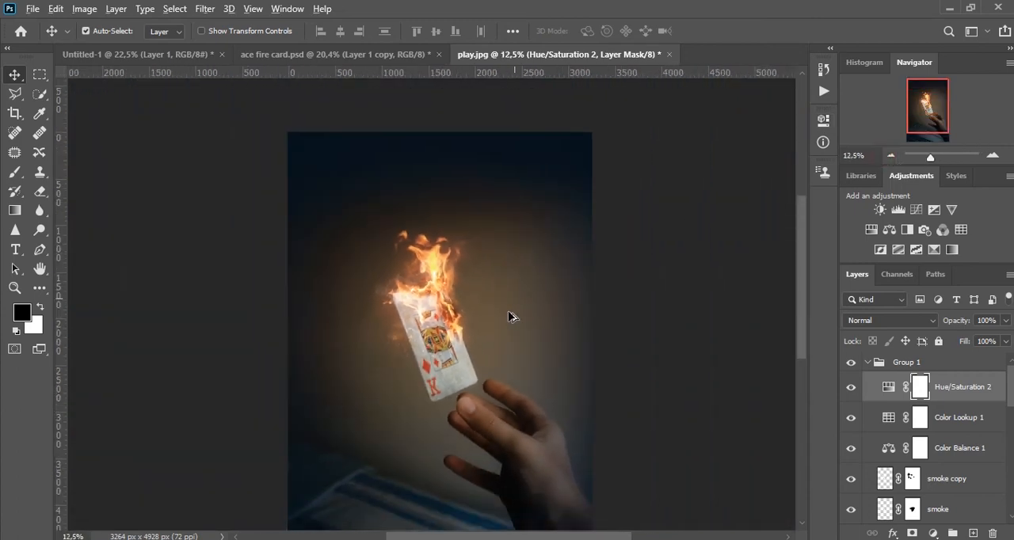
left_click_drag(496, 347, 511, 295)
scroll(935, 465, "down", 6)
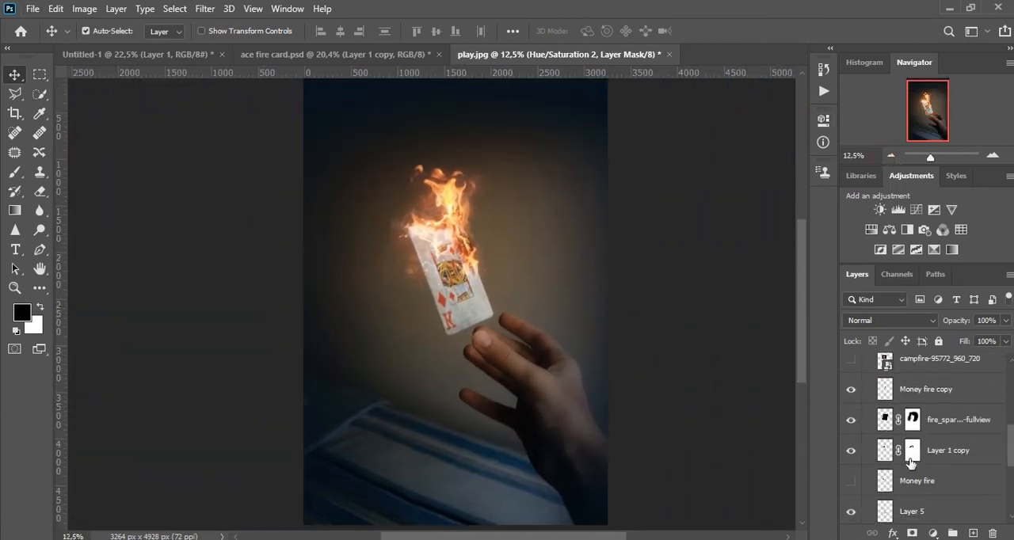
scroll(934, 465, "down", 2)
left_click(932, 450)
mouse_move(959, 321)
left_mouse_down()
mouse_move(934, 326)
mouse_move(982, 322)
mouse_move(973, 325)
left_mouse_up()
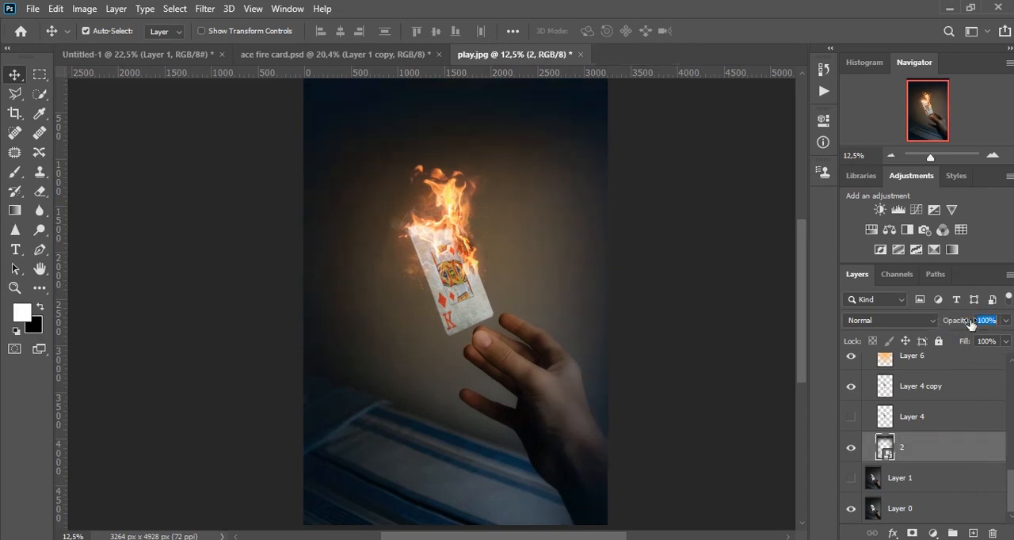
Examine the flames, smoke and burnt card edges up close in full-screen mode without the interface.
scroll(448, 190, "up", 2)
left_click(460, 191)
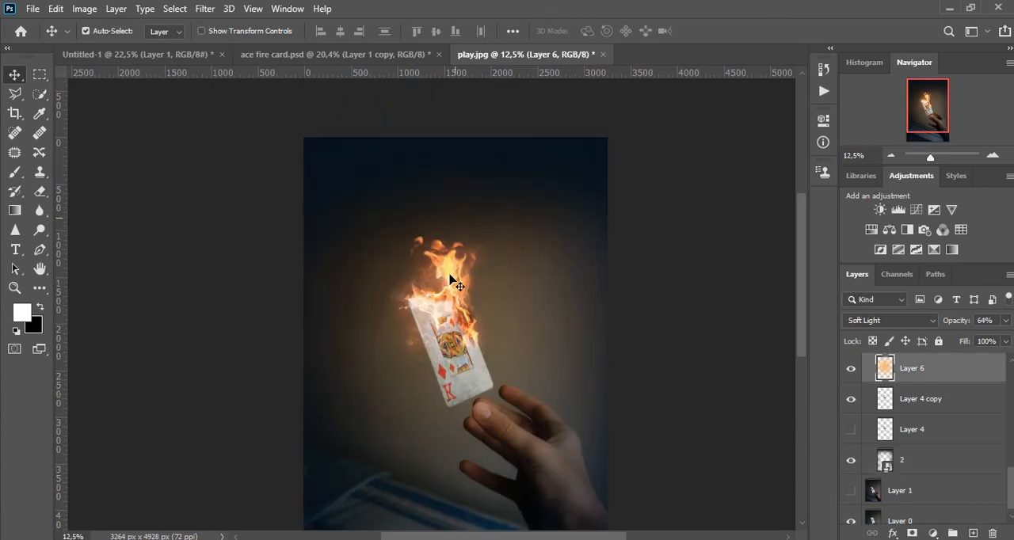
scroll(454, 282, "up", 3)
scroll(462, 402, "up", 10)
left_click_drag(487, 423, 512, 247)
key("f")
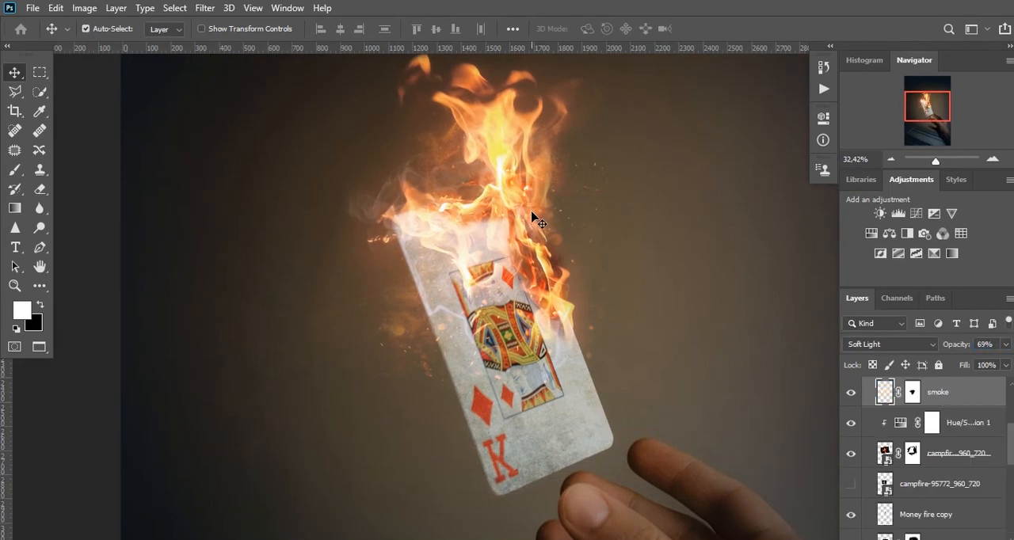
key("f")
scroll(515, 131, "up", 5)
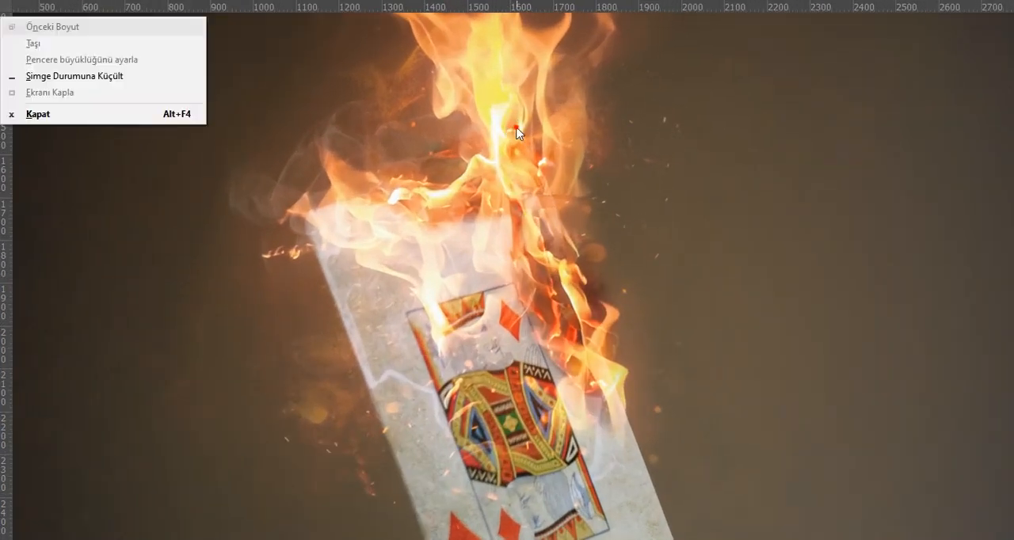
mouse_move(511, 164)
left_mouse_down()
mouse_move(505, 247)
mouse_move(532, 296)
mouse_move(541, 294)
mouse_move(541, 206)
left_mouse_up()
key("ctrl+r")
left_click_drag(542, 283, 494, 63)
left_click_drag(552, 267, 538, 209)
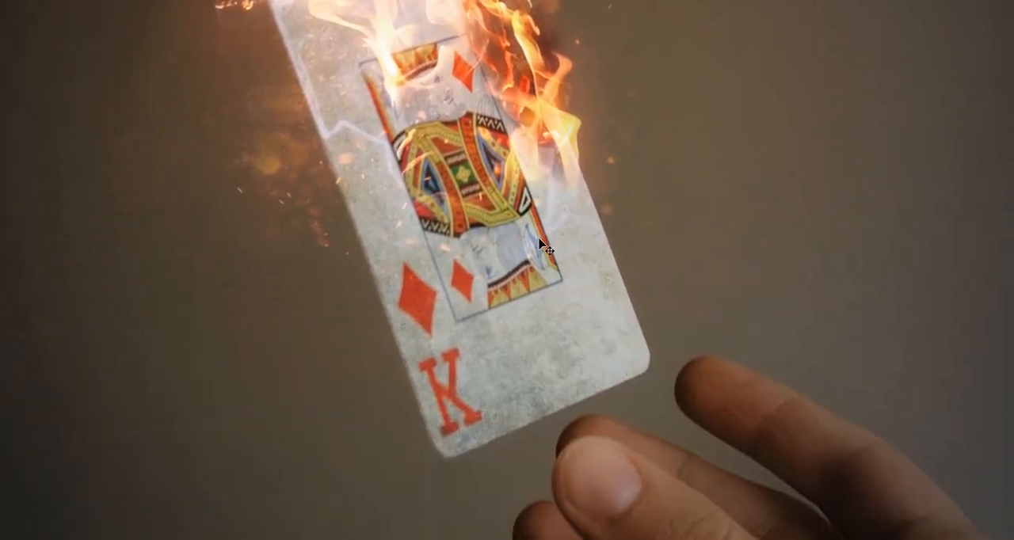
key("f")
Stamp all visible layers into a new merged layer above Group 1.
scroll(908, 404, "up", 3)
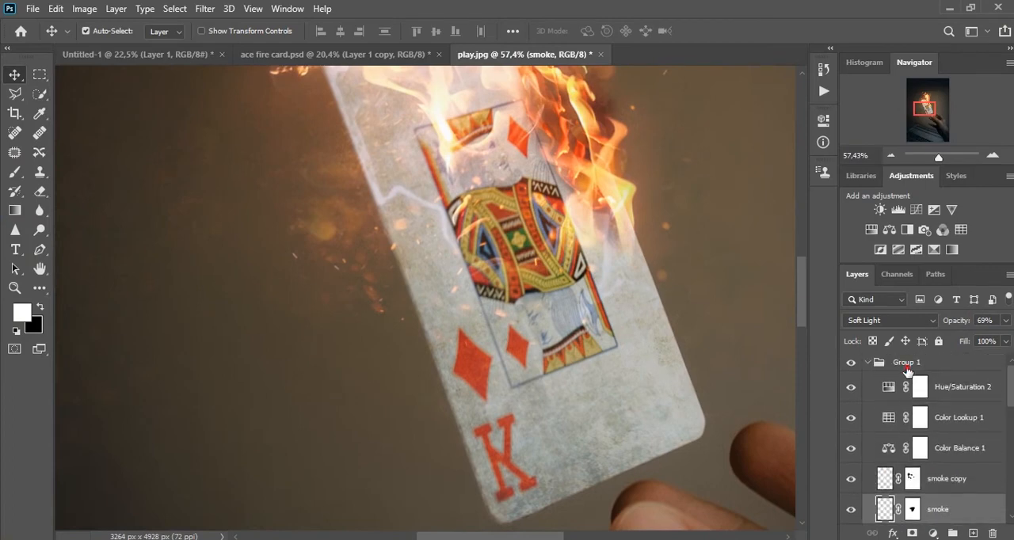
left_click(908, 364)
scroll(543, 208, "down", 5)
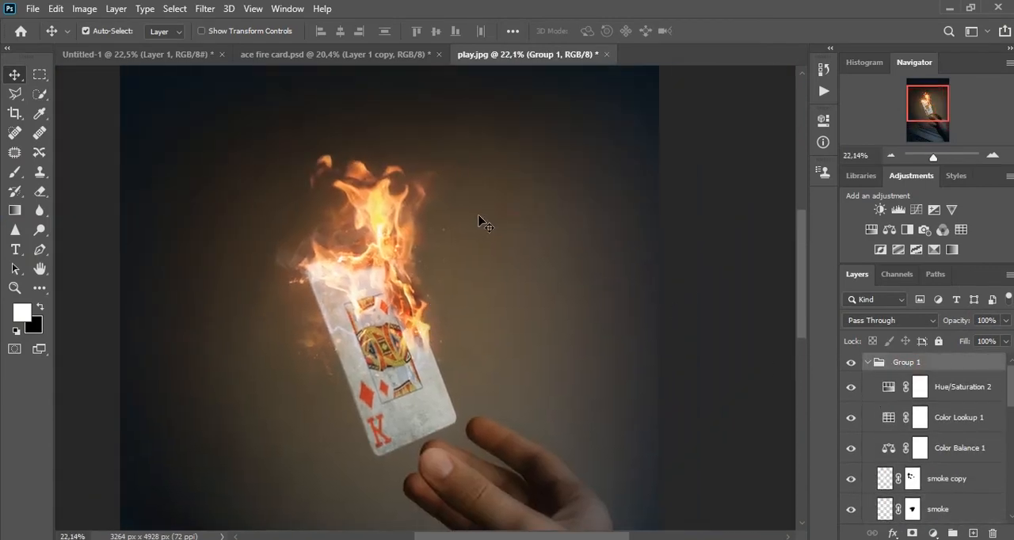
left_click(205, 8)
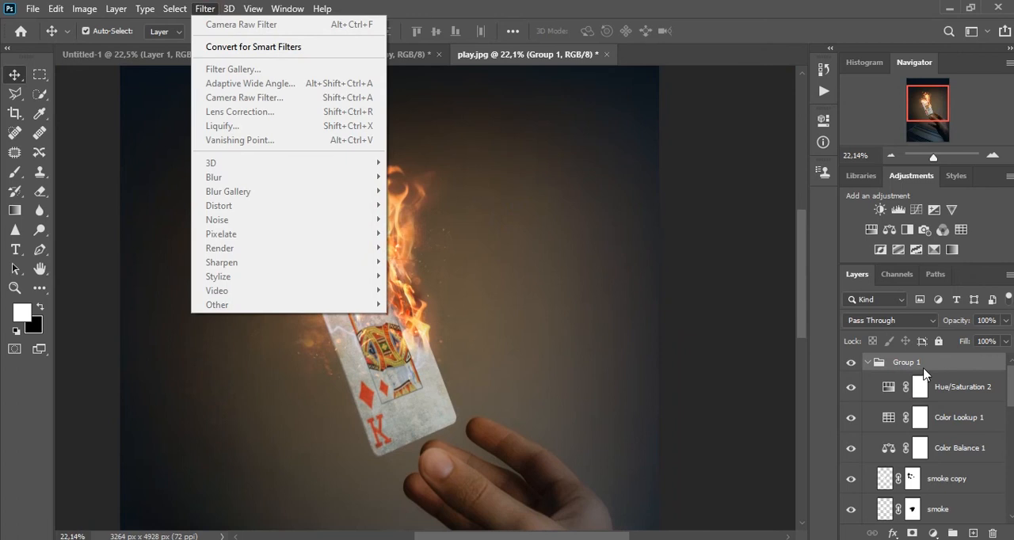
left_click(966, 370)
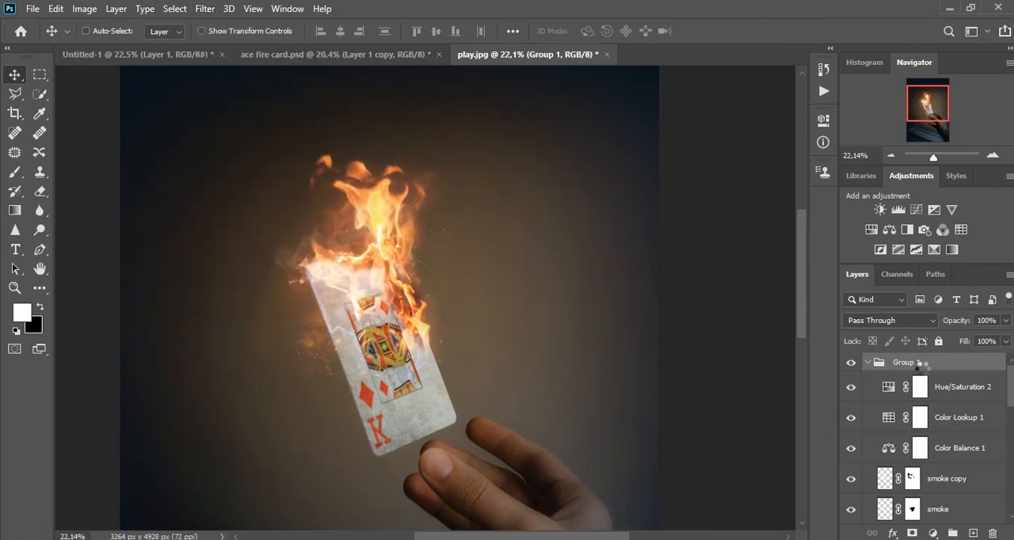
key("ctrl+shift+alt+e")
Start the Camera Raw Filter on the merged layer and set temperature to +2, exposure to +0.20 and contrast to +19.
left_click(211, 15)
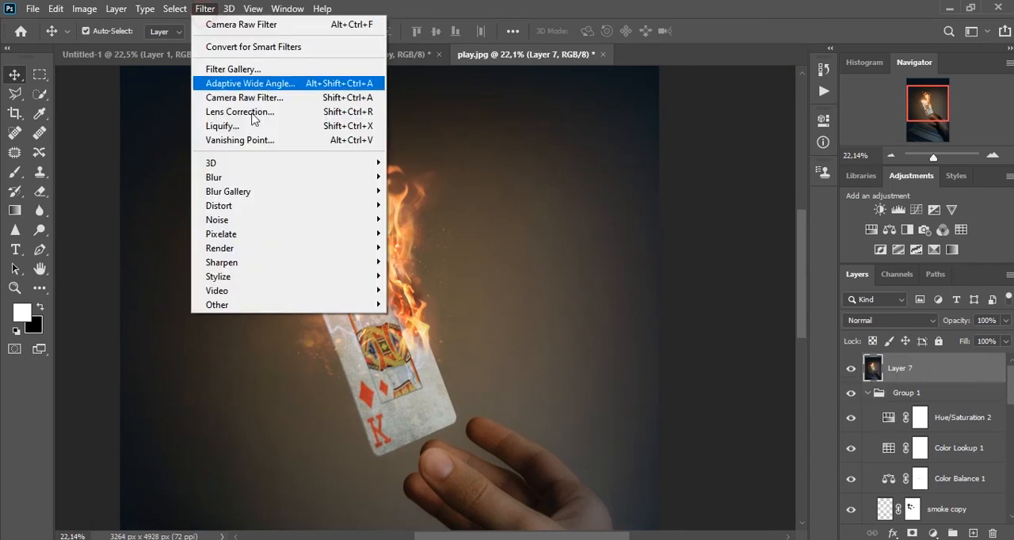
left_click(310, 103)
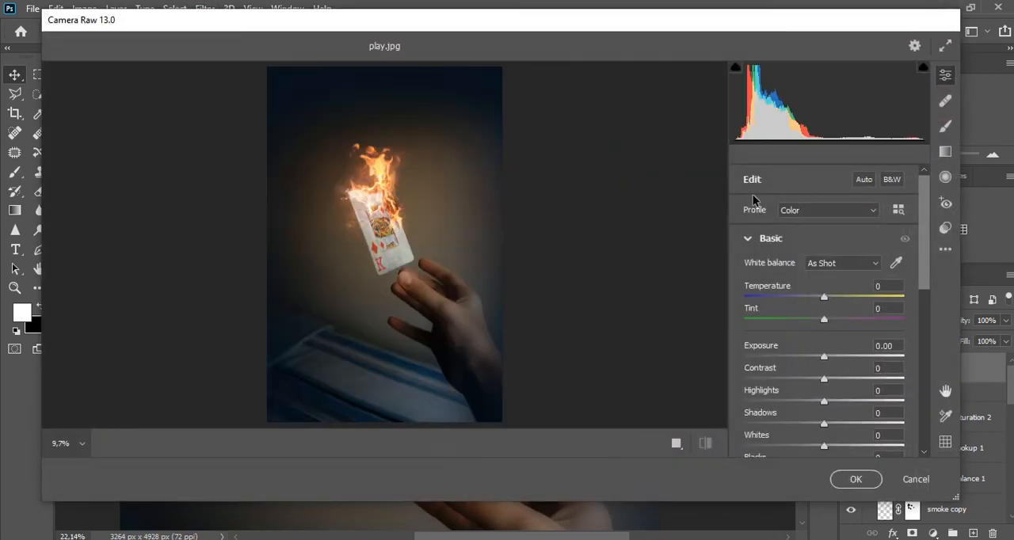
mouse_move(826, 299)
left_mouse_down()
mouse_move(842, 320)
mouse_move(812, 319)
mouse_move(825, 307)
left_mouse_up()
left_click_drag(823, 300, 825, 301)
left_click_drag(825, 359, 840, 385)
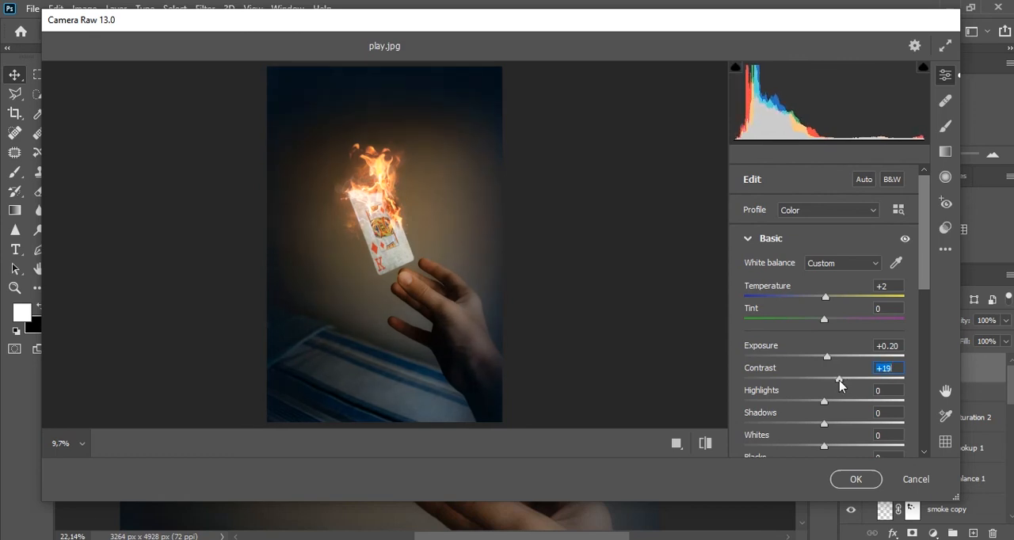
Set the Camera Raw shadows to -5, whites to +8, blacks to -3, clarity to +12 and texture to -24.
scroll(923, 286, "down", 3)
left_click_drag(823, 353, 830, 377)
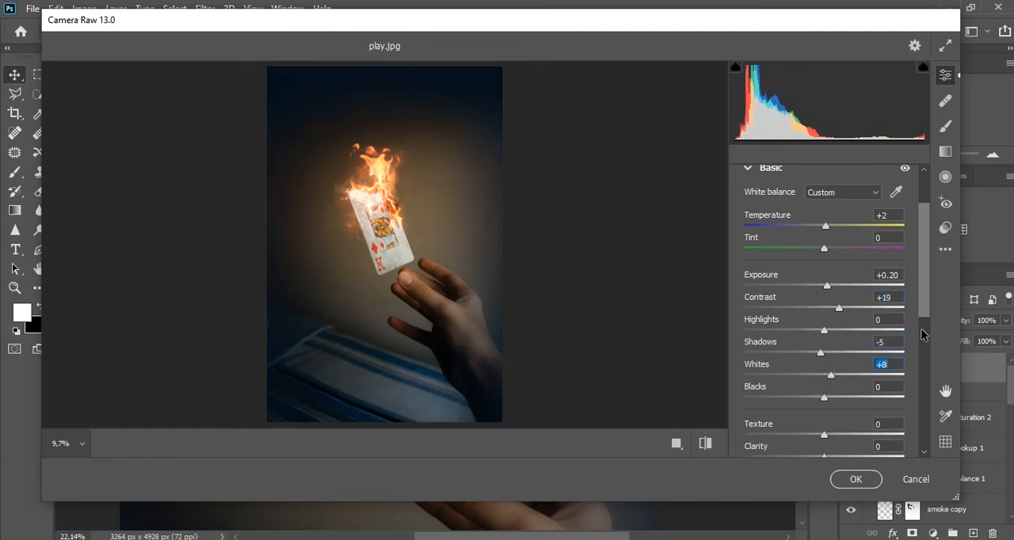
left_click_drag(926, 296, 925, 332)
mouse_move(824, 310)
left_mouse_down()
mouse_move(846, 315)
mouse_move(818, 316)
mouse_move(826, 318)
left_mouse_up()
left_click_drag(922, 316, 922, 336)
left_click_drag(824, 328, 804, 306)
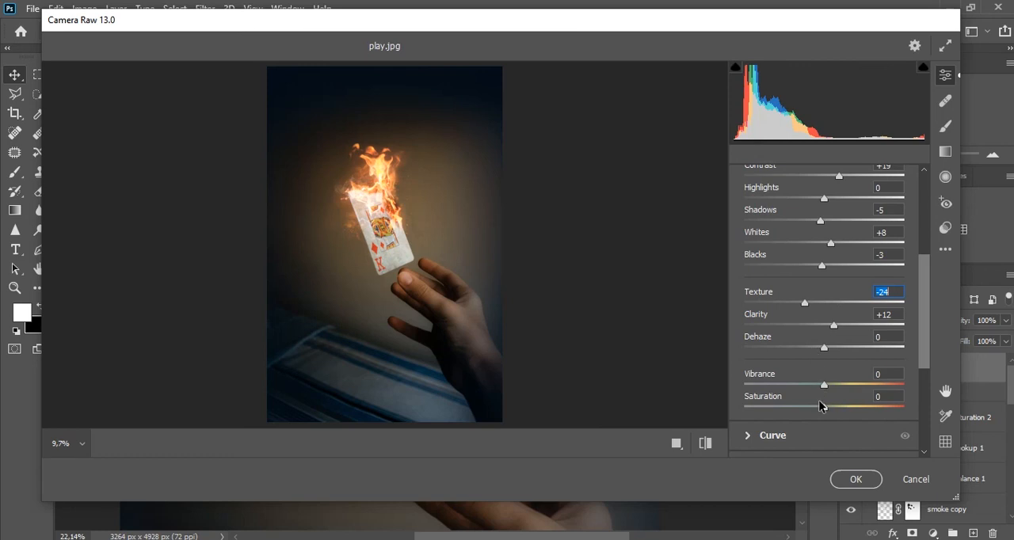
Set the Camera Raw saturation to +3 and vibrance to +15, and apply the filter to the merged layer.
mouse_move(825, 409)
left_mouse_down()
mouse_move(842, 409)
mouse_move(831, 411)
left_mouse_up()
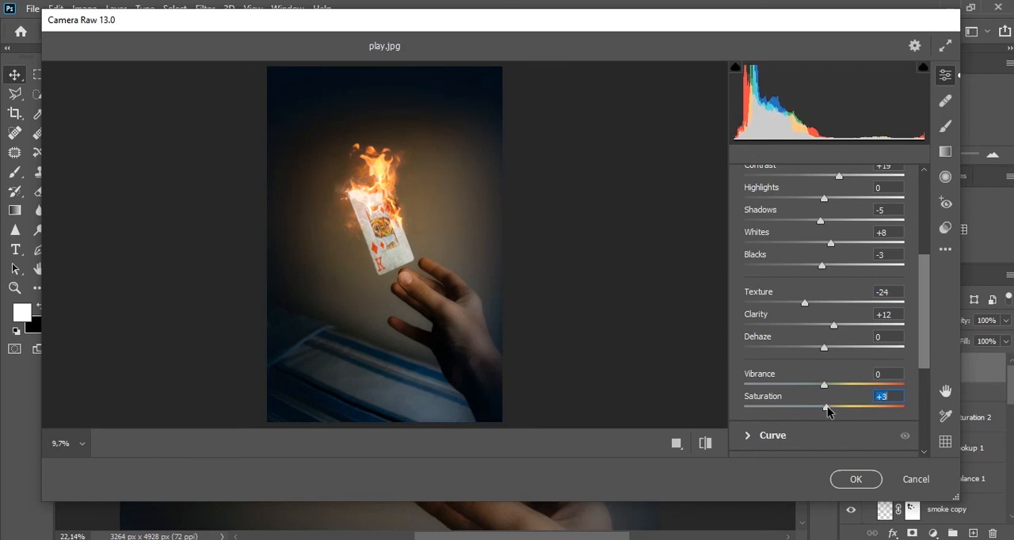
left_click_drag(827, 388, 838, 388)
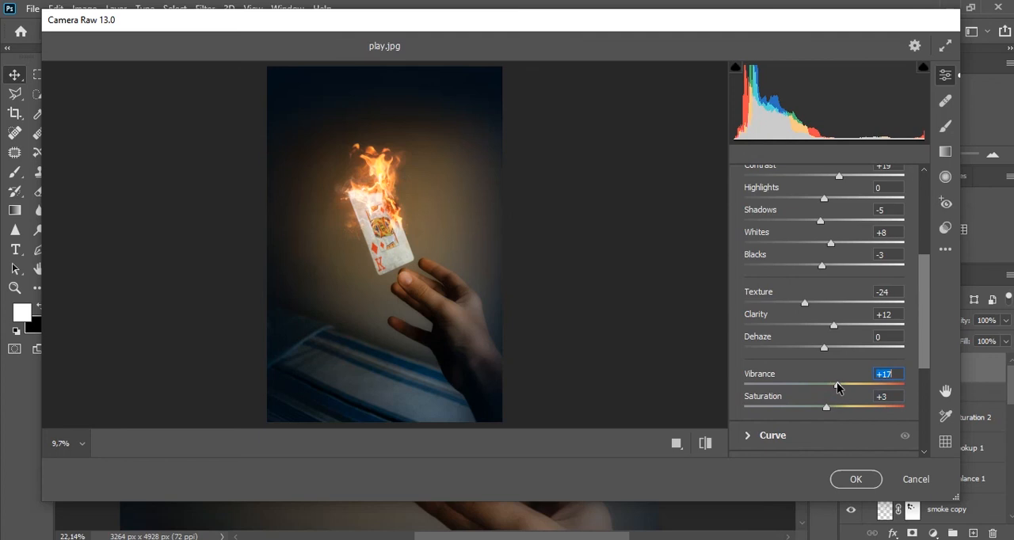
left_click_drag(923, 329, 922, 362)
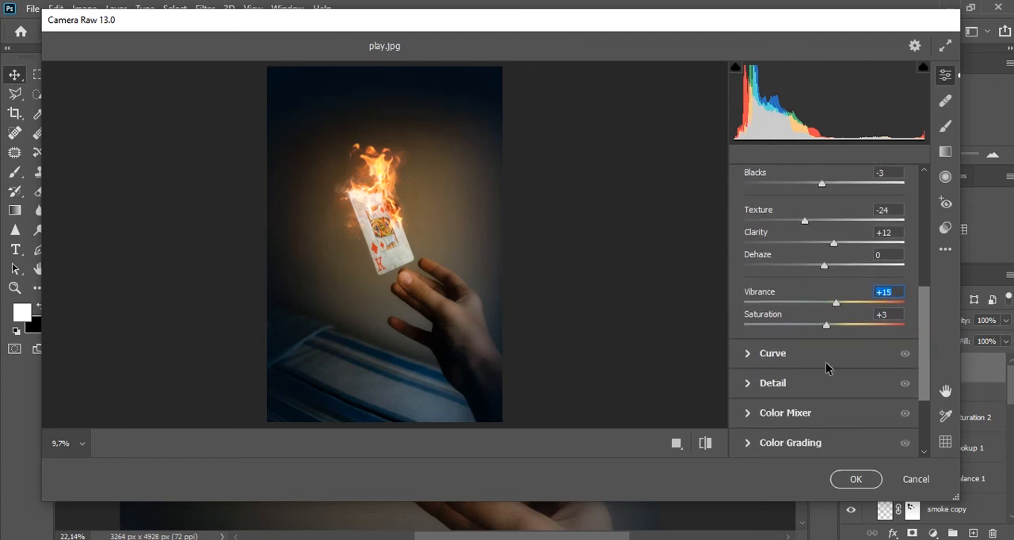
left_click(863, 480)
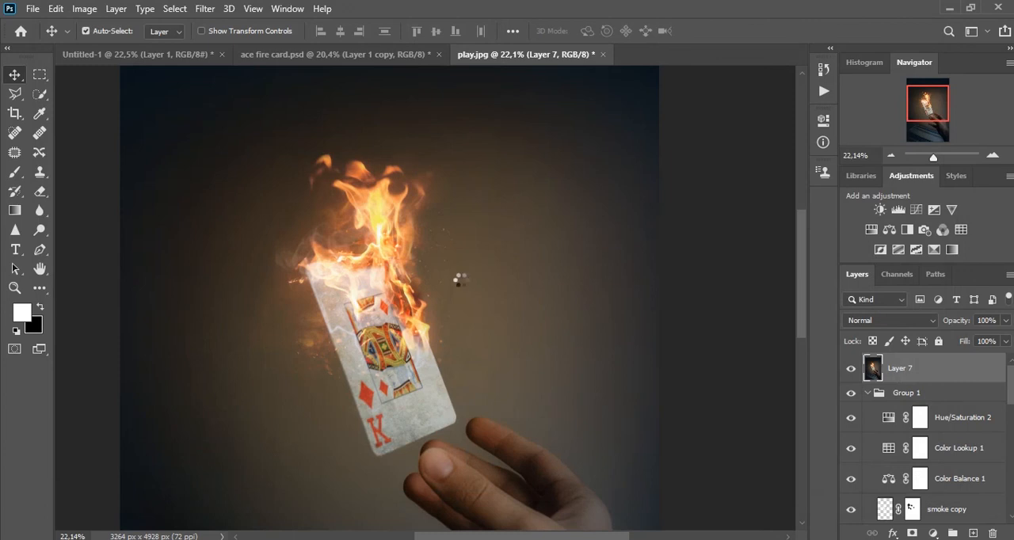
scroll(418, 260, "down", 3)
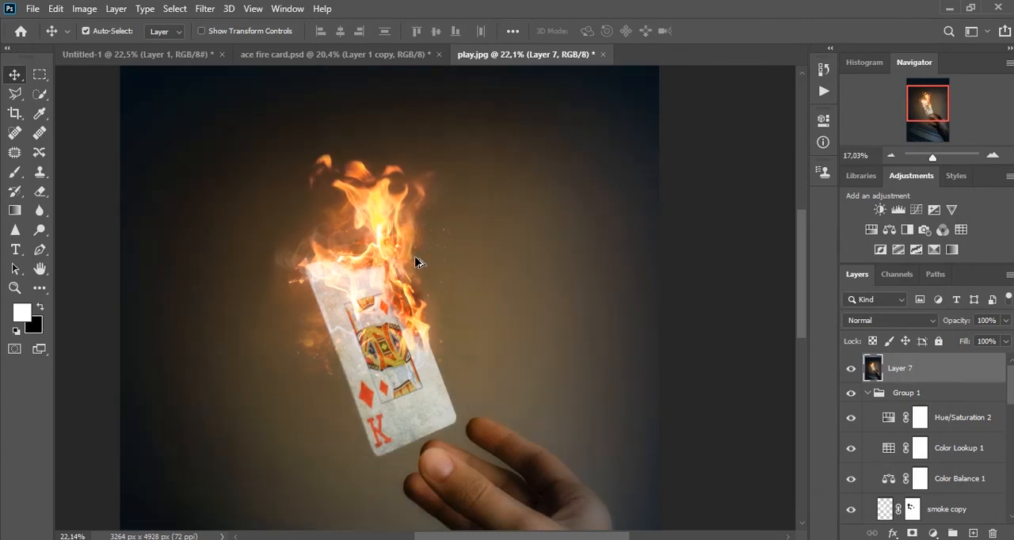
left_click_drag(442, 305, 445, 232)
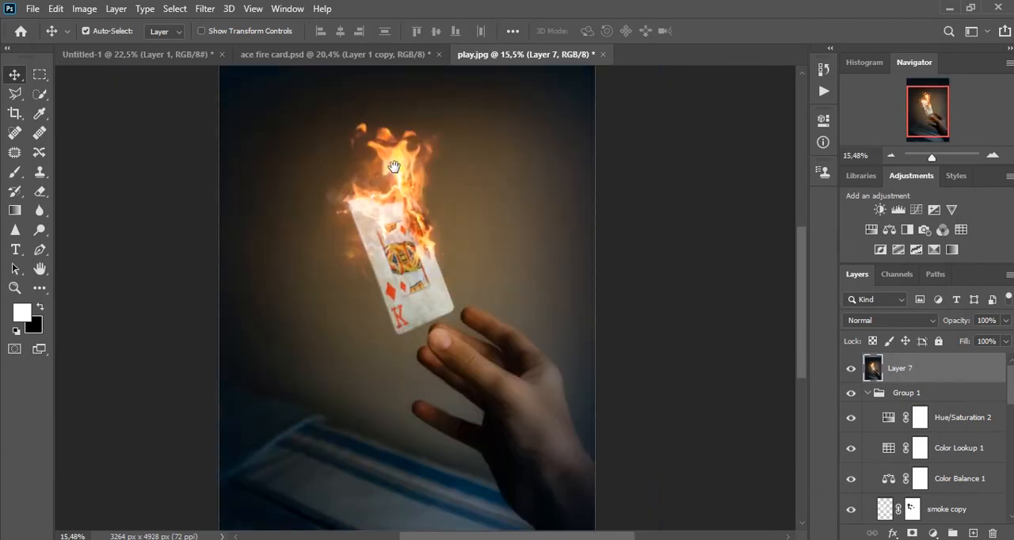